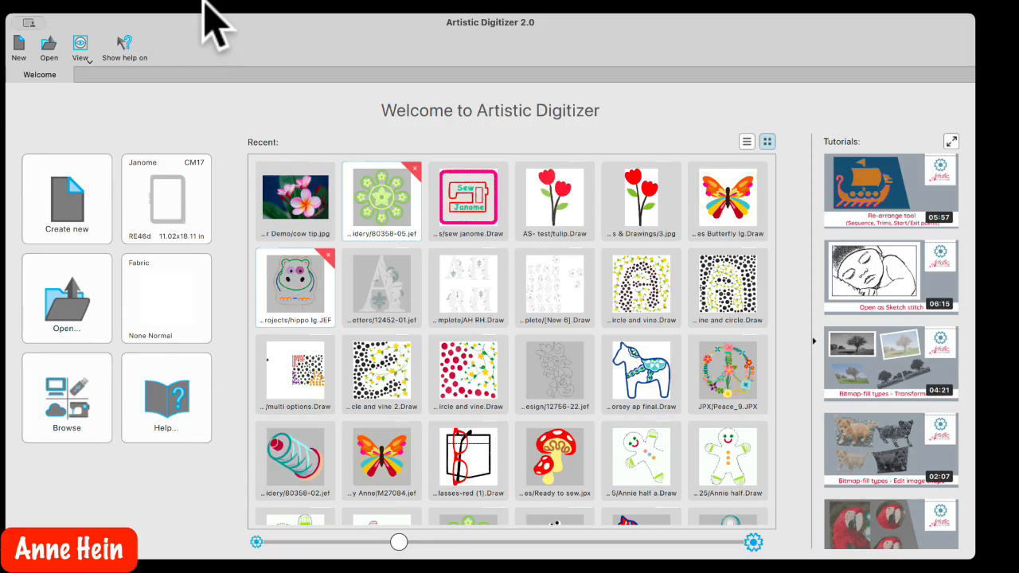
- View the program's version and build information, and close the information window
click(204, 2)
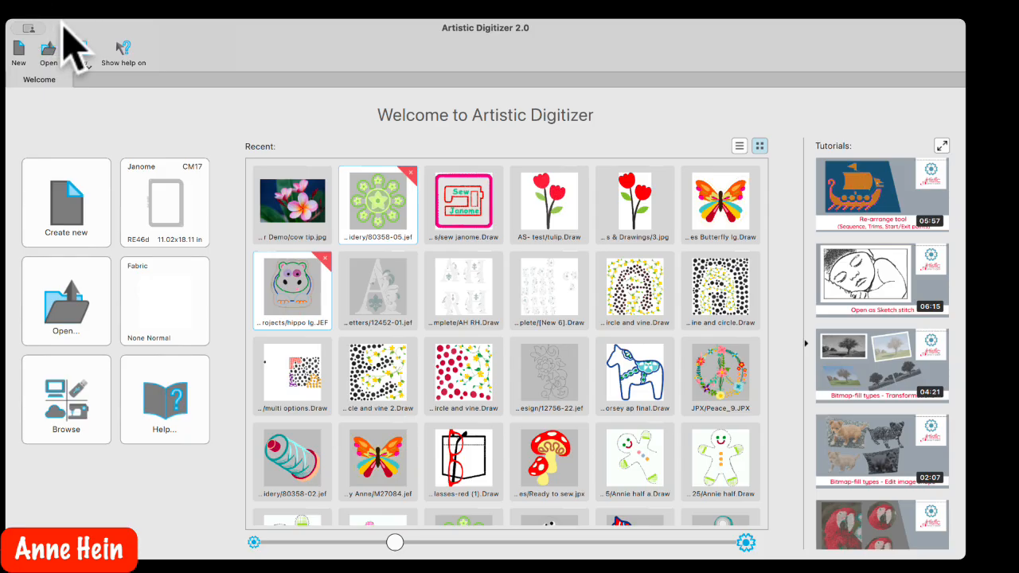
click(62, 23)
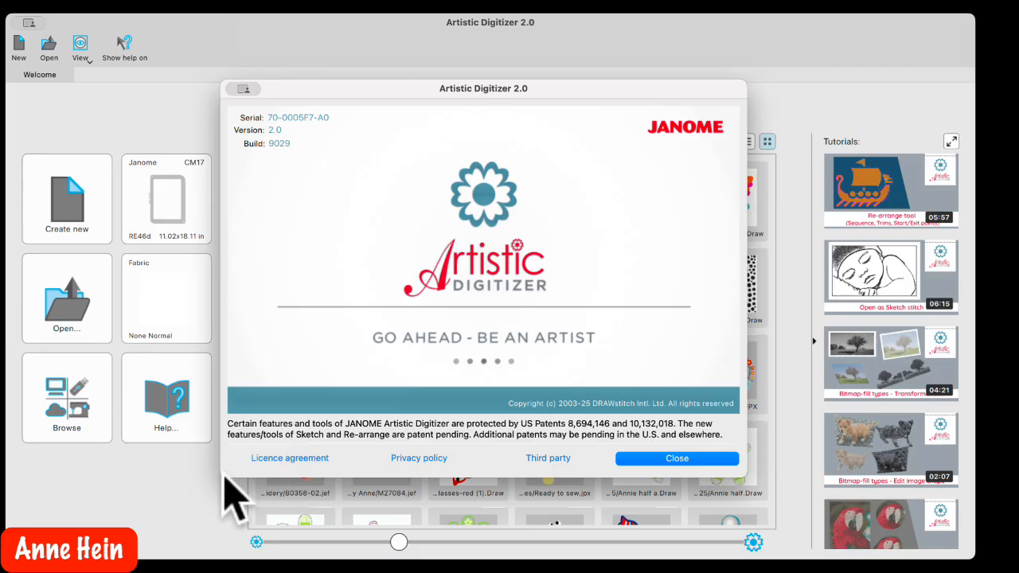
click(677, 460)
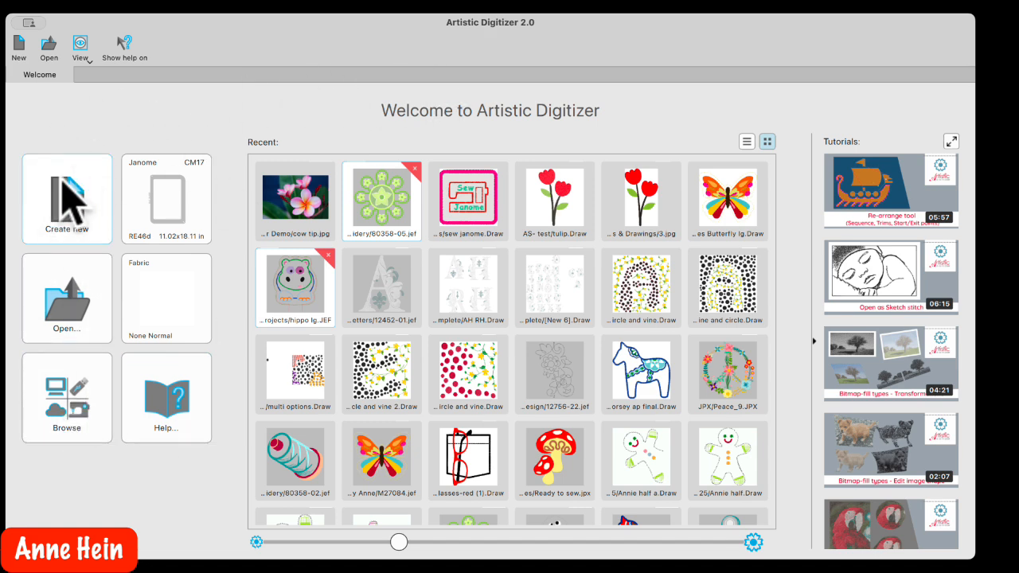
- Browse the design library from the favorite Sample Designs folder to All Embroidery > Embrodiery Categories > 550e Monsters
click(76, 392)
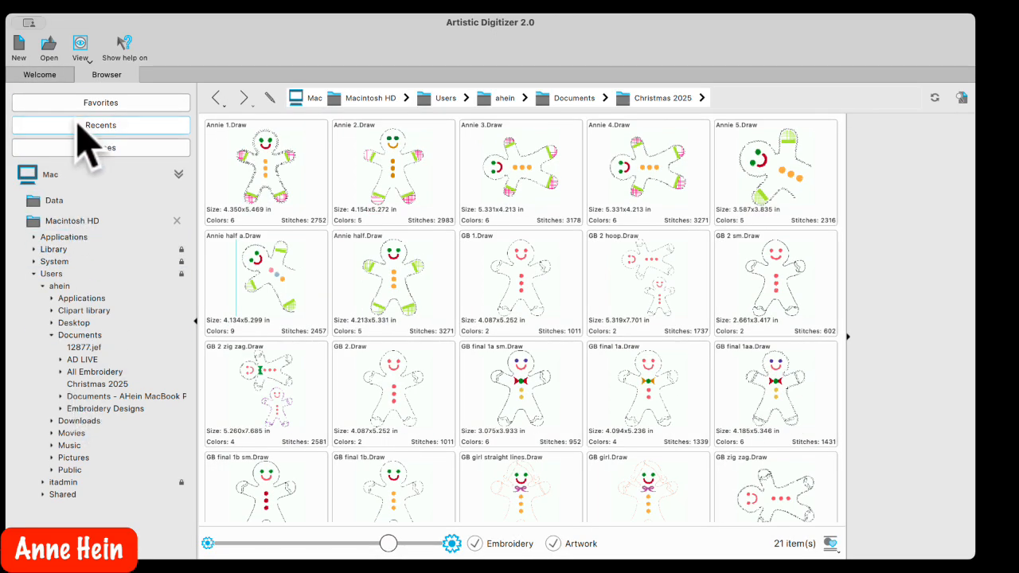
click(103, 103)
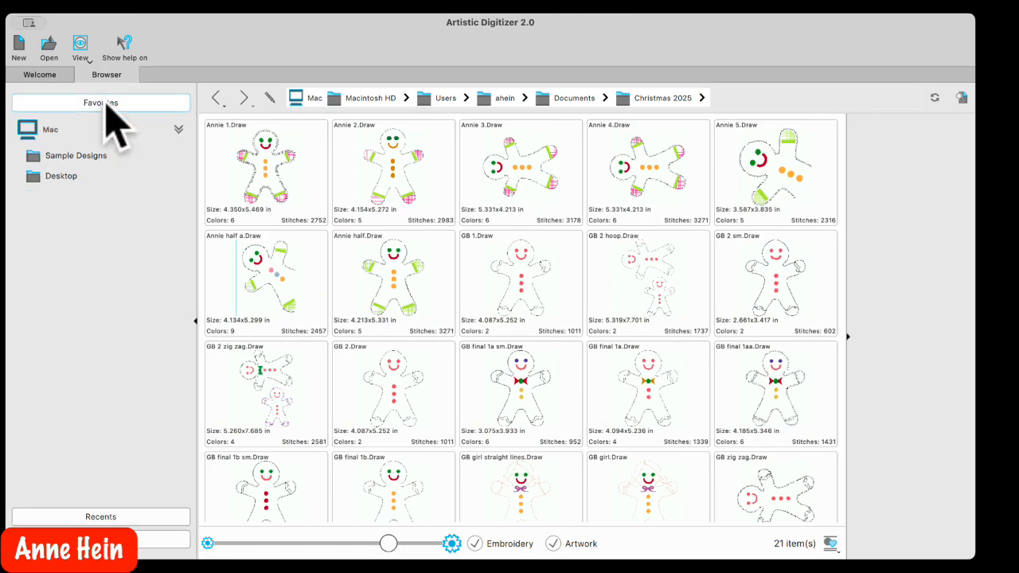
click(85, 157)
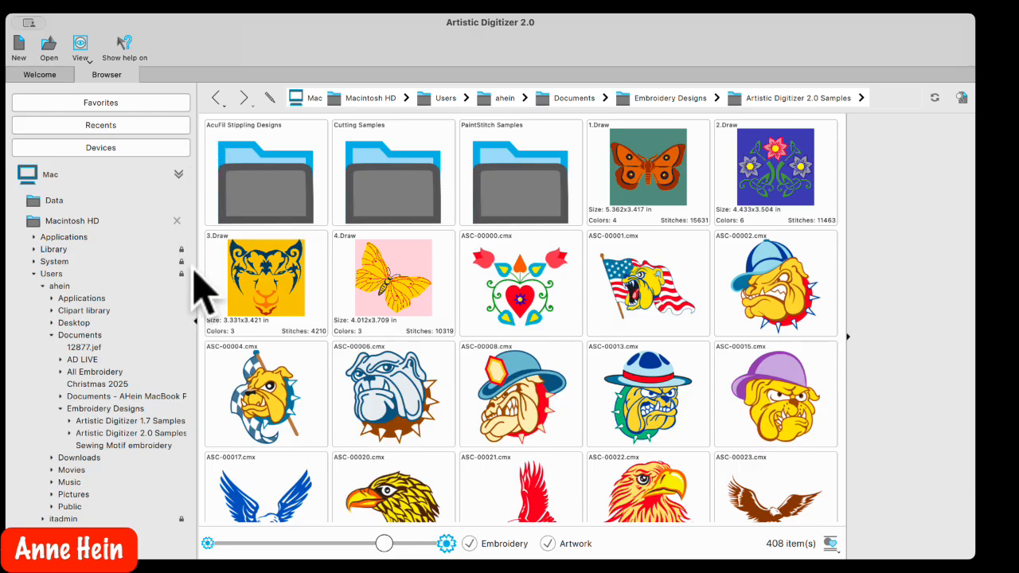
click(85, 376)
double_click(272, 167)
double_click(275, 171)
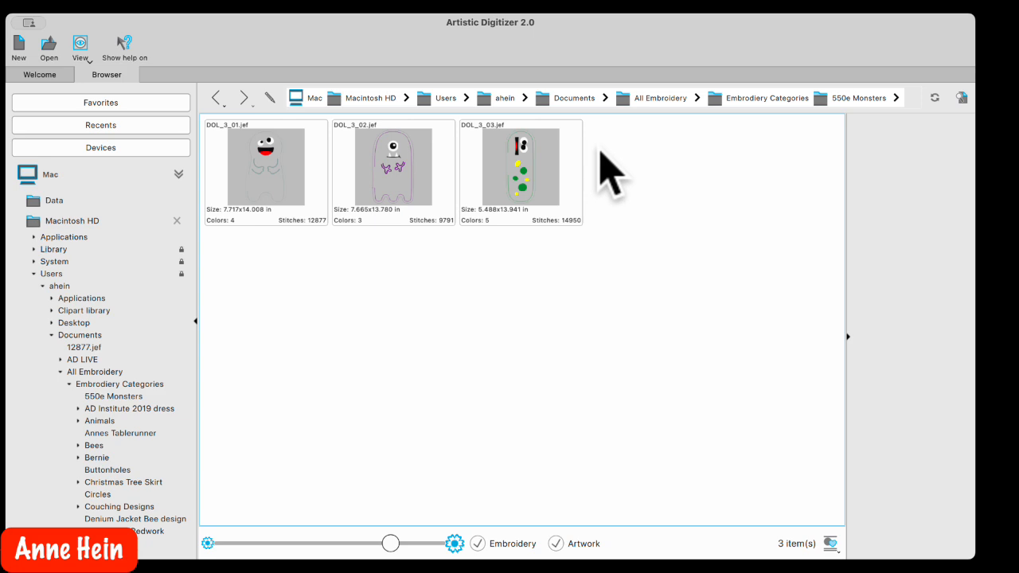
- From the Welcome page, preview Annie 3.Draw in the Christmas 2025 folder without opening it
click(39, 77)
click(57, 304)
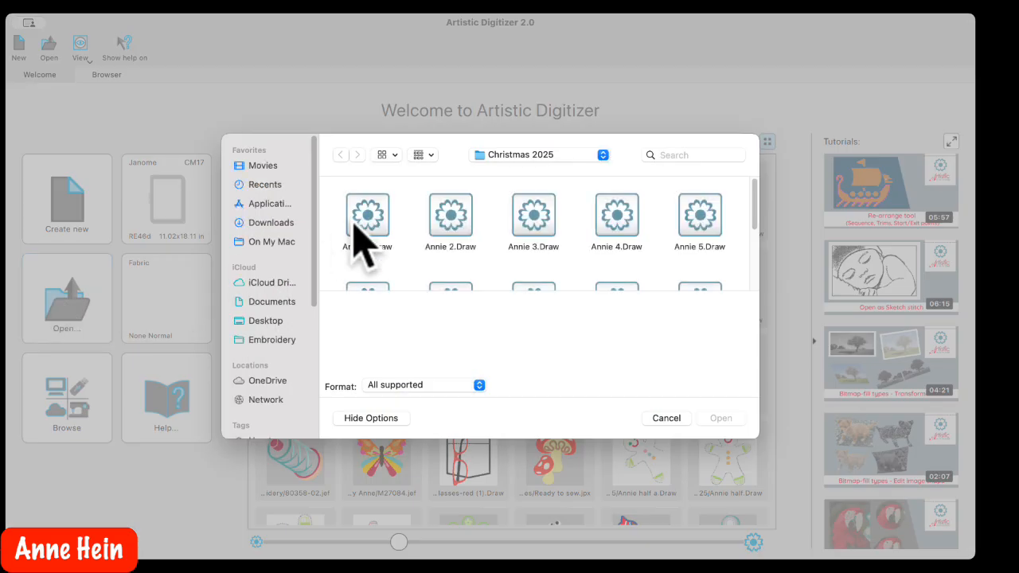
click(541, 219)
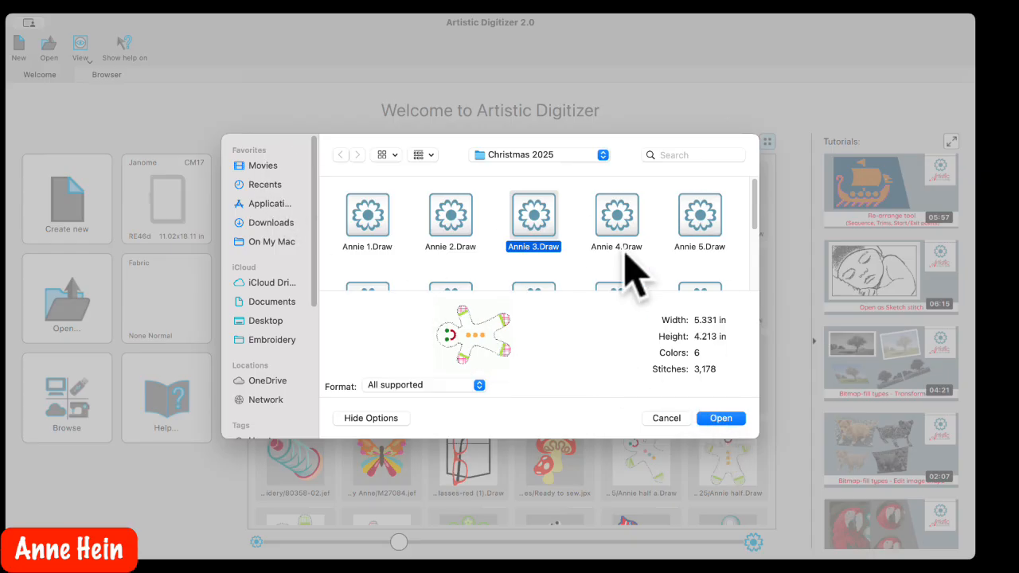
click(666, 419)
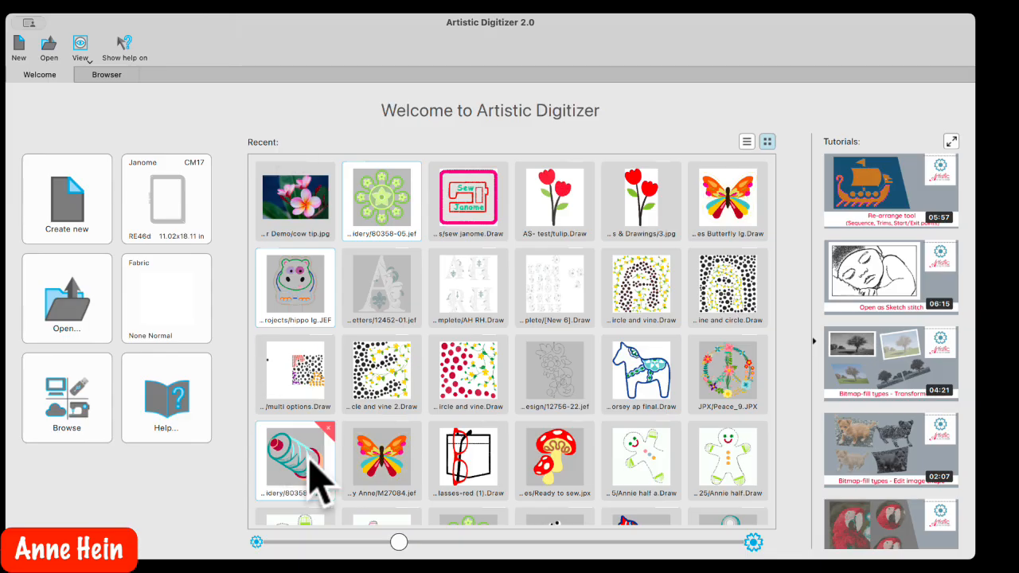
- Switch to Finder and open heart base.Draw from Embroidery > 04 April 2025 > April 3 in Artistic Digitizer
click(365, 572)
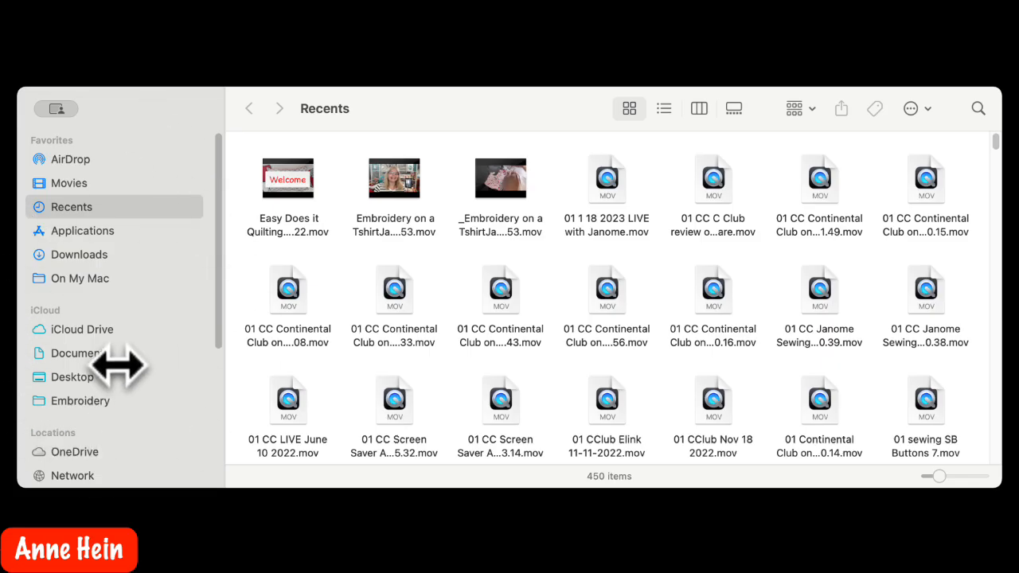
click(86, 398)
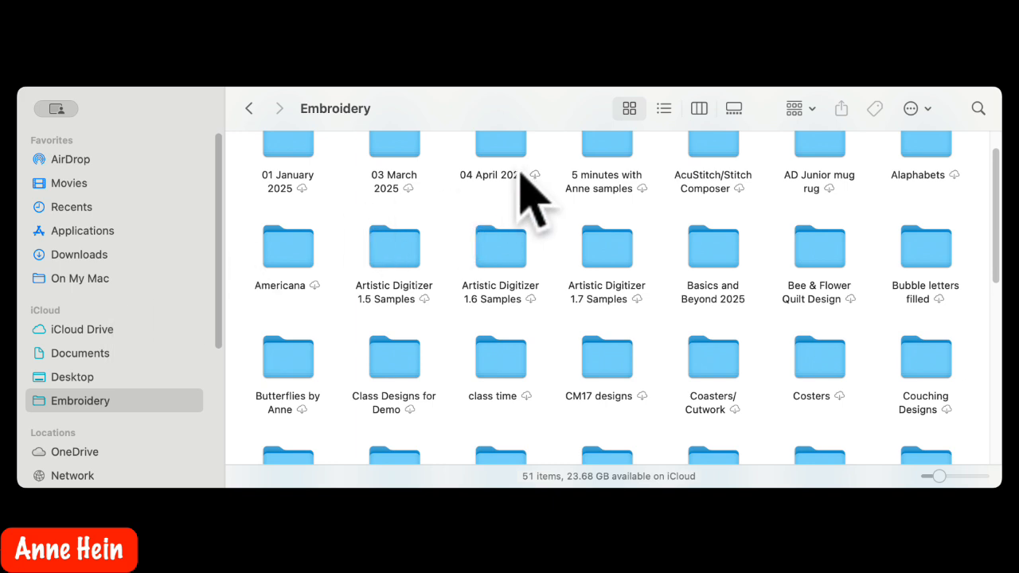
double_click(499, 149)
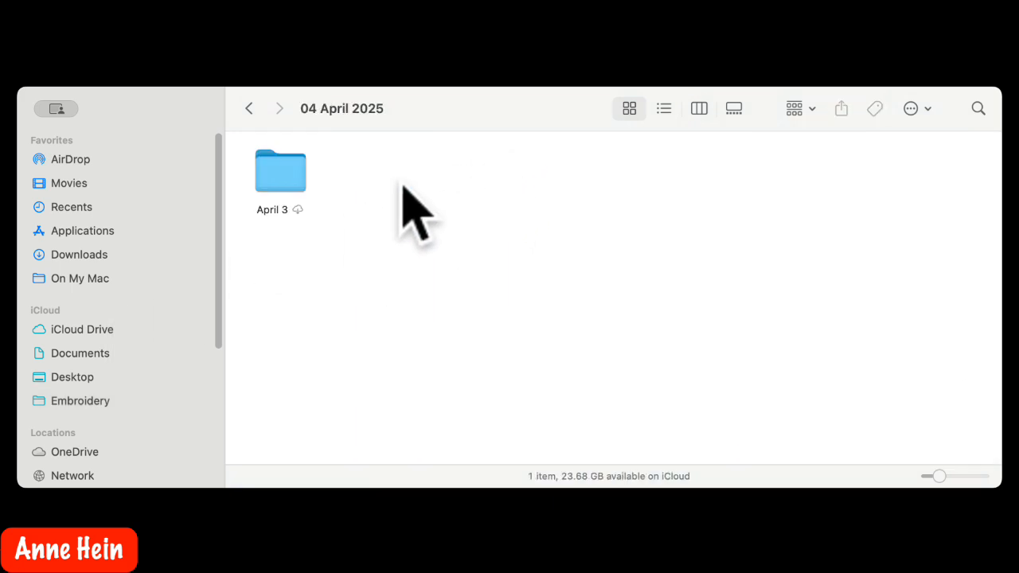
double_click(287, 171)
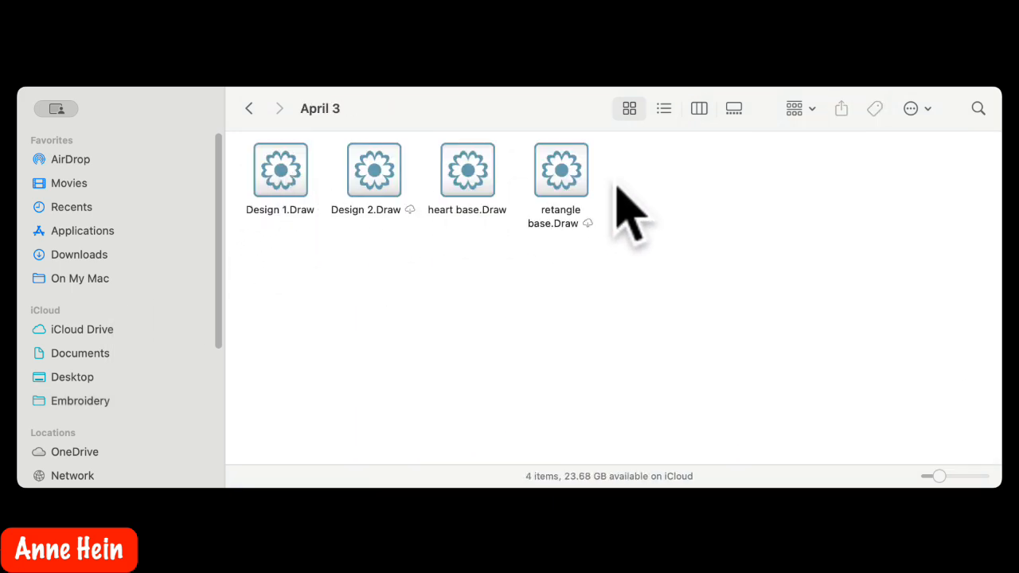
click(473, 172)
mouse_move(473, 172)
mouse_down()
mouse_move(810, 4)
mouse_move(788, 2)
mouse_up()
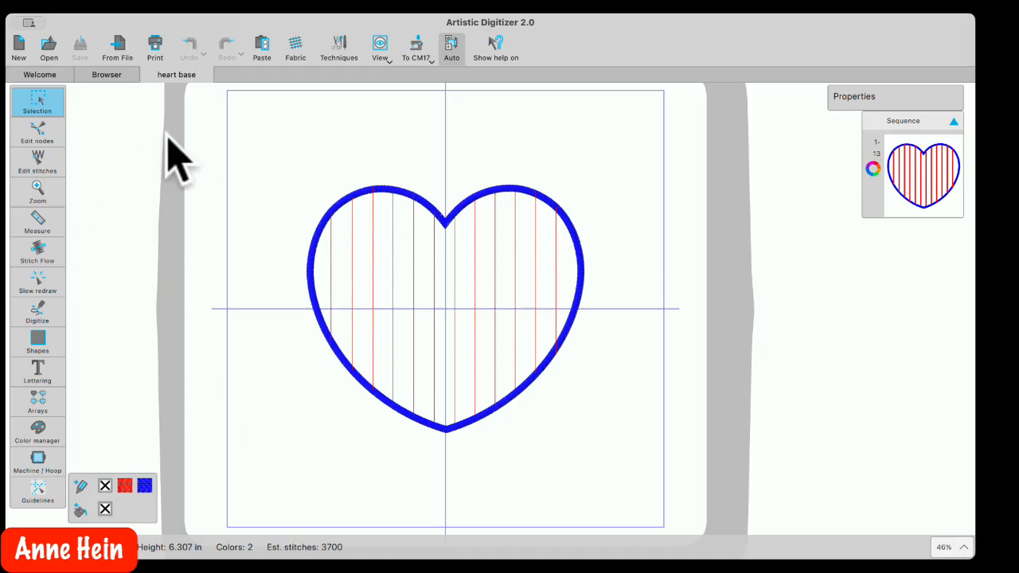
- Close the heart base design and return to the Welcome page
click(143, 75)
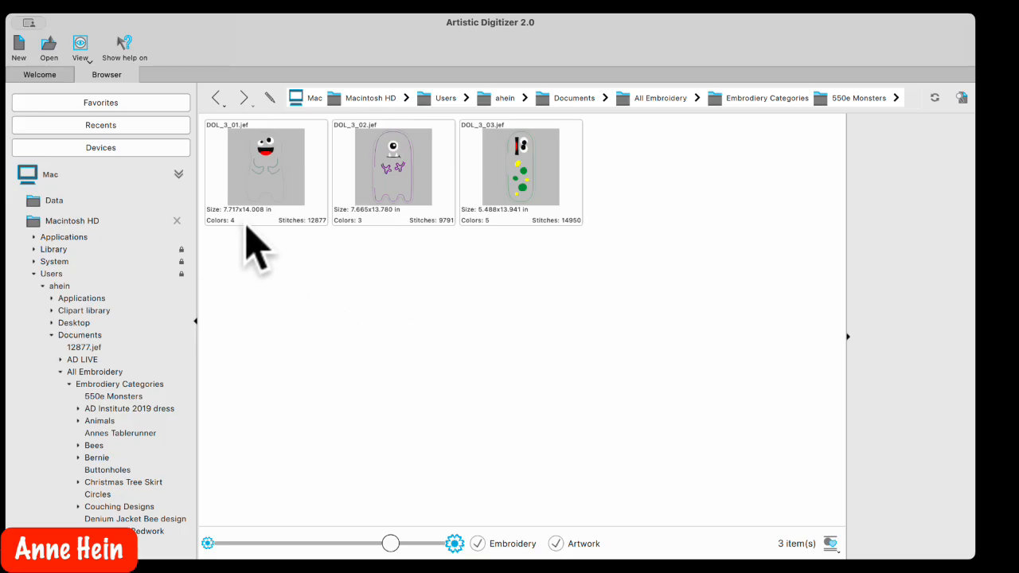
click(56, 78)
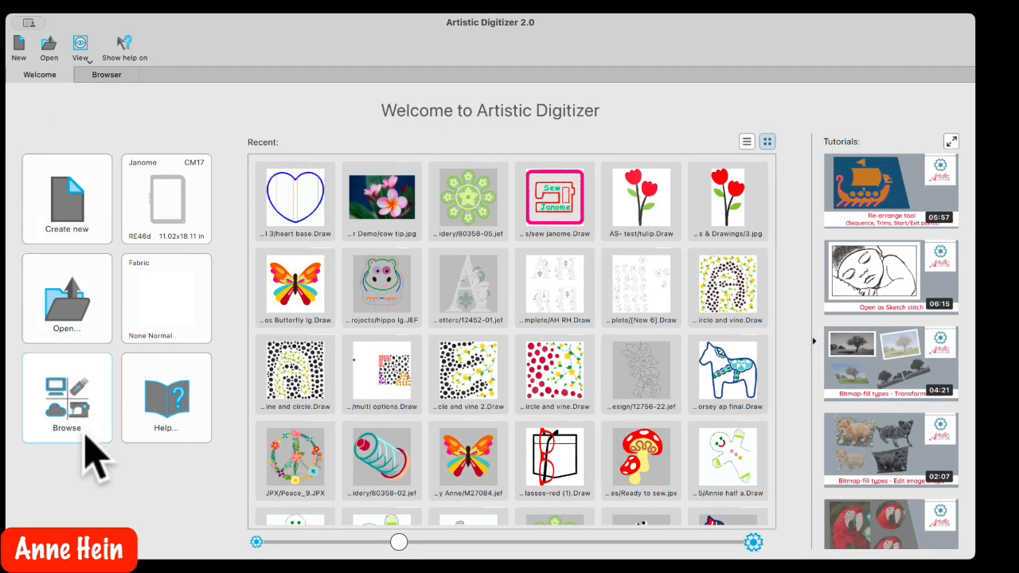
- Open the machine and hoop settings and look through the list of available Janome machine models
click(170, 209)
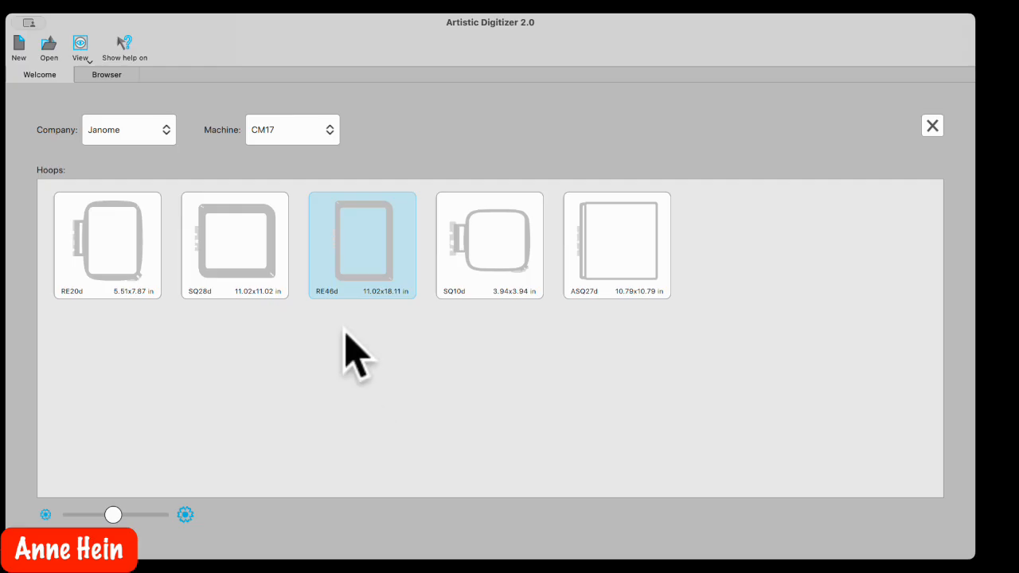
click(328, 130)
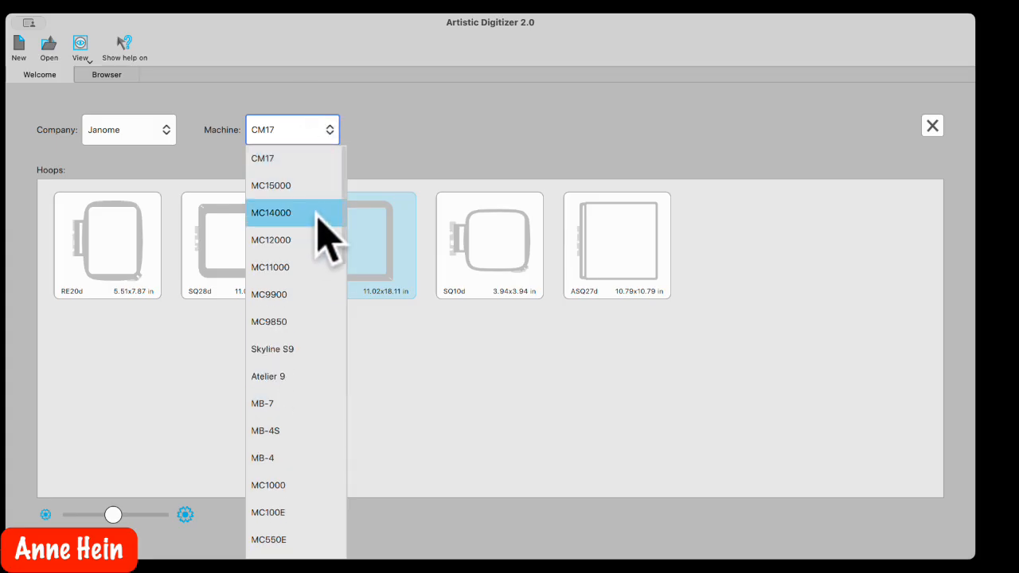
scroll(318, 214, down, 3)
scroll(325, 200, up, 3)
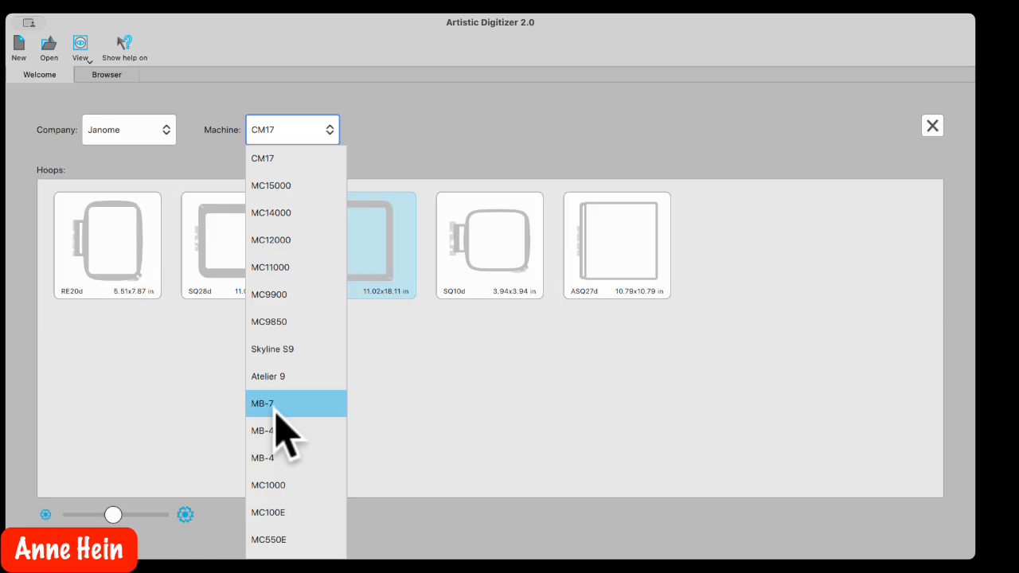
scroll(275, 406, down, 3)
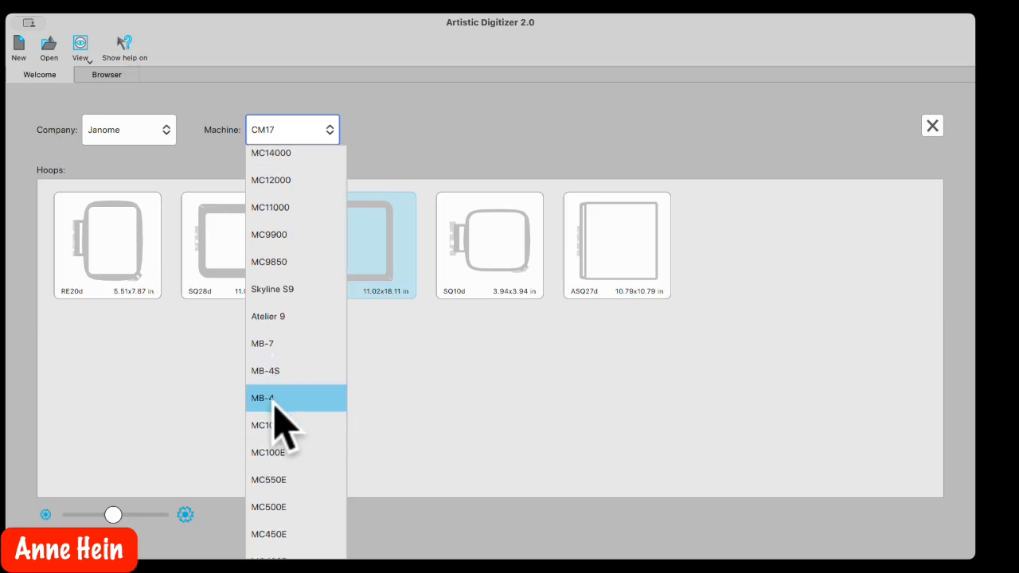
scroll(275, 375, down, 4)
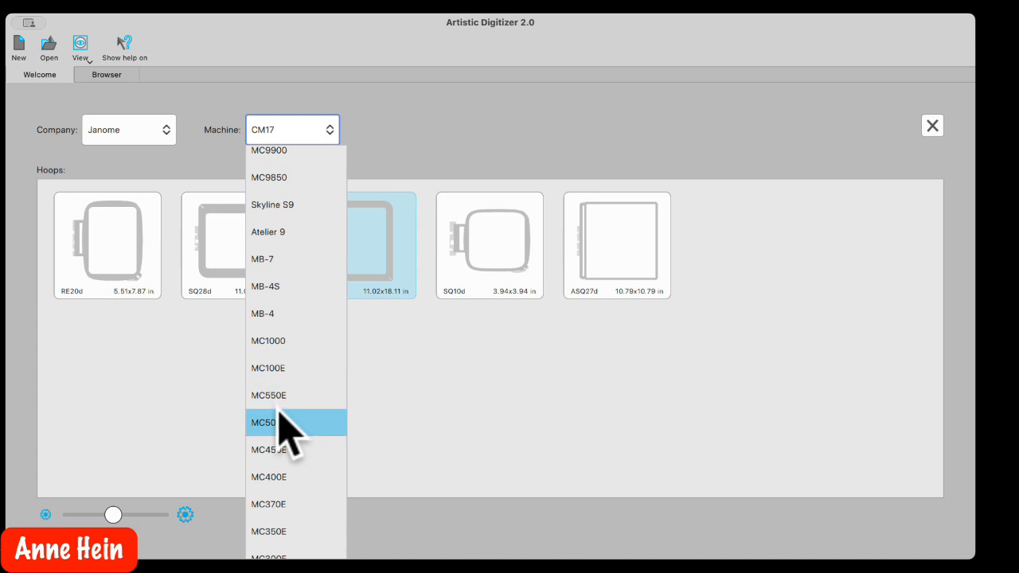
scroll(282, 375, down, 3)
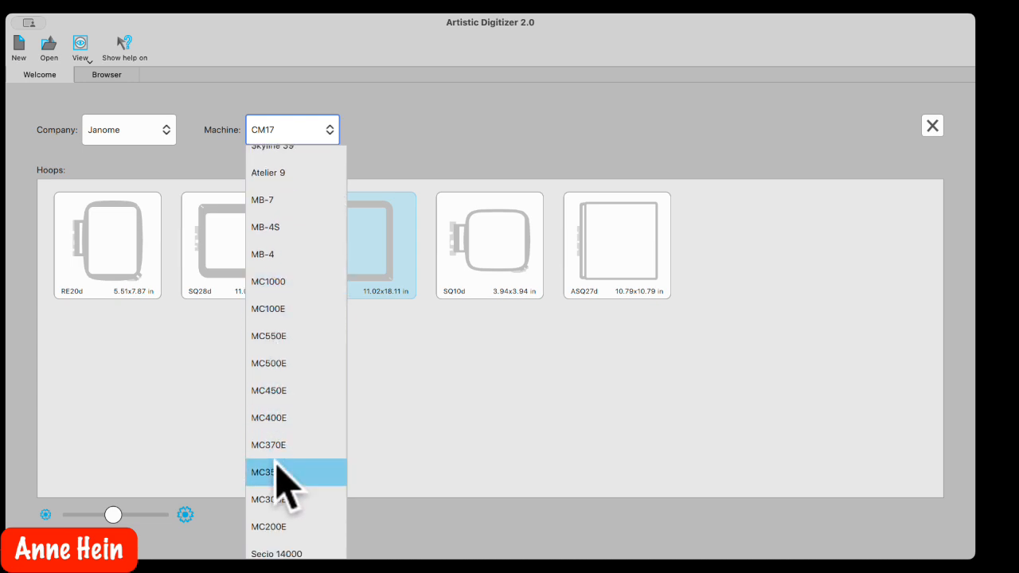
scroll(301, 399, up, 3)
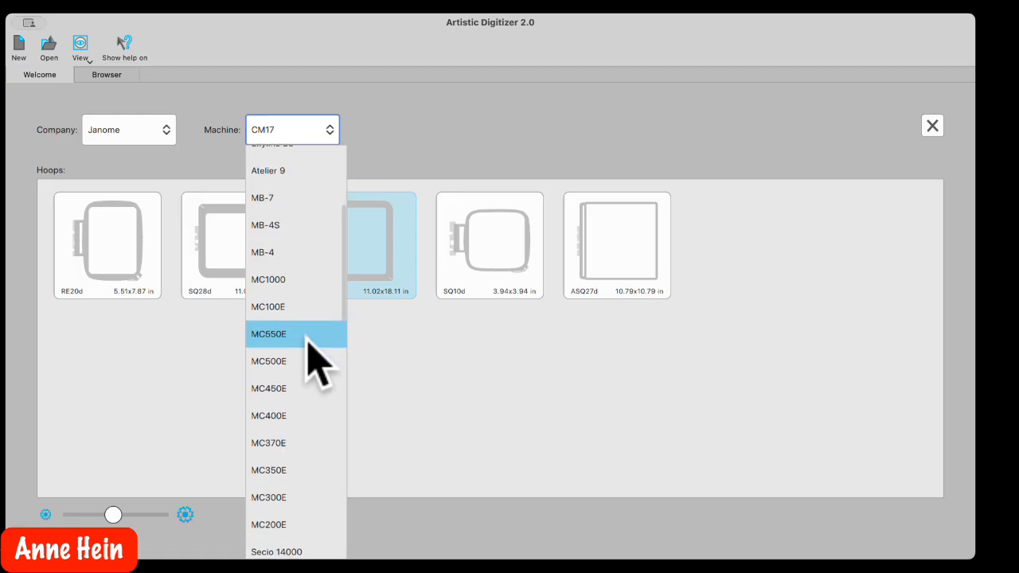
scroll(317, 362, up, 3)
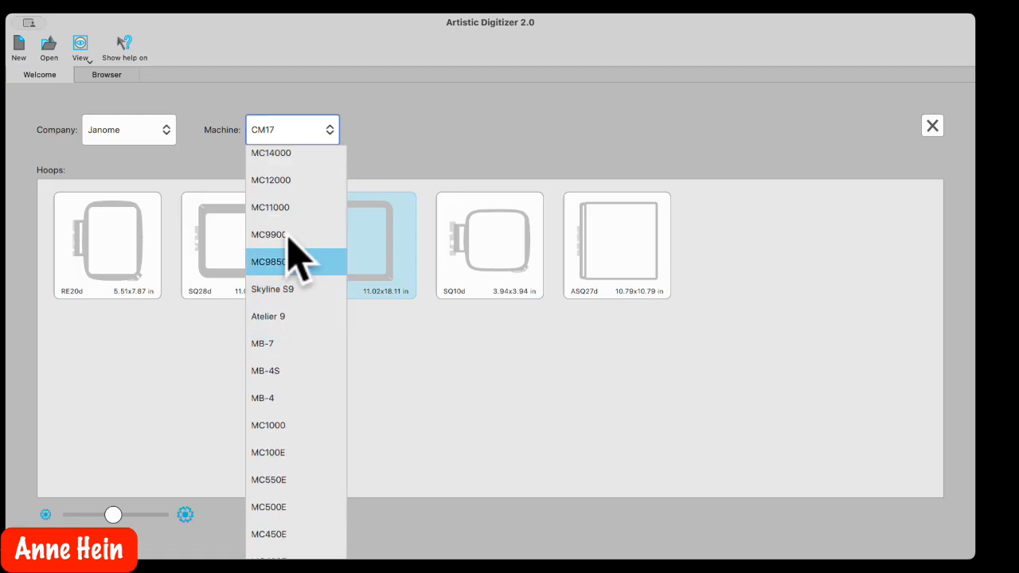
scroll(307, 389, down, 6)
scroll(295, 366, down, 1)
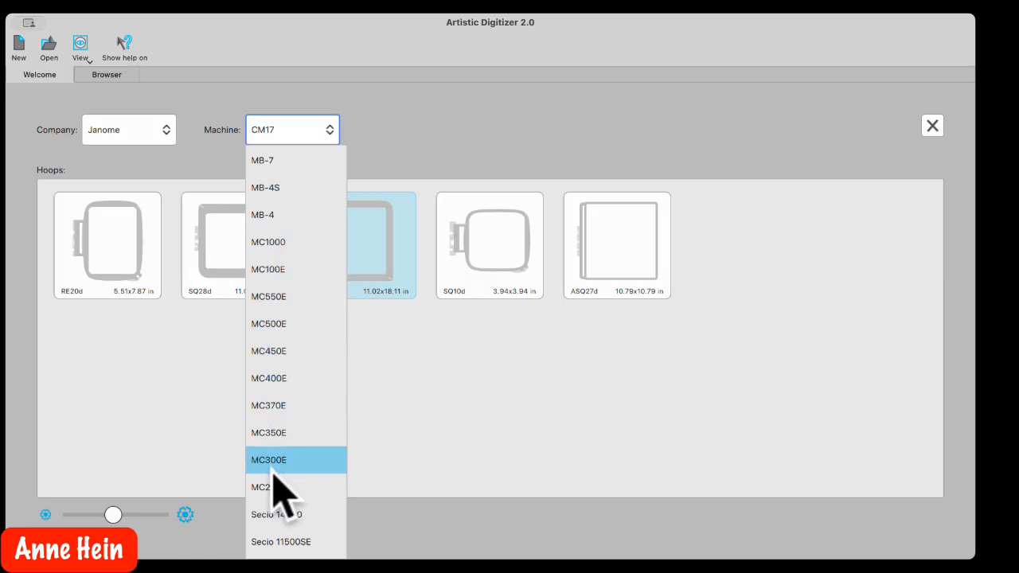
scroll(279, 488, down, 2)
scroll(291, 452, down, 10)
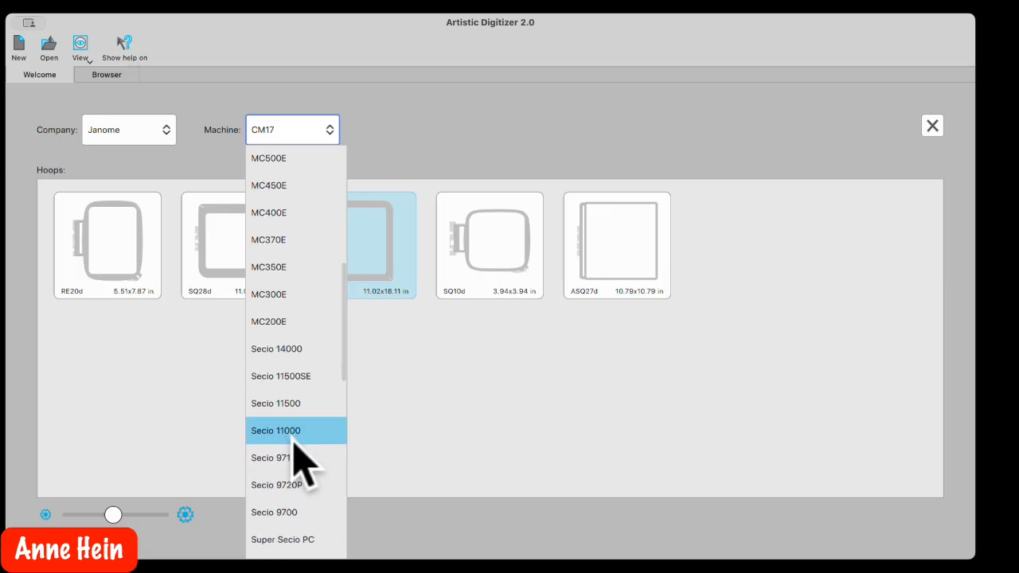
scroll(299, 446, down, 11)
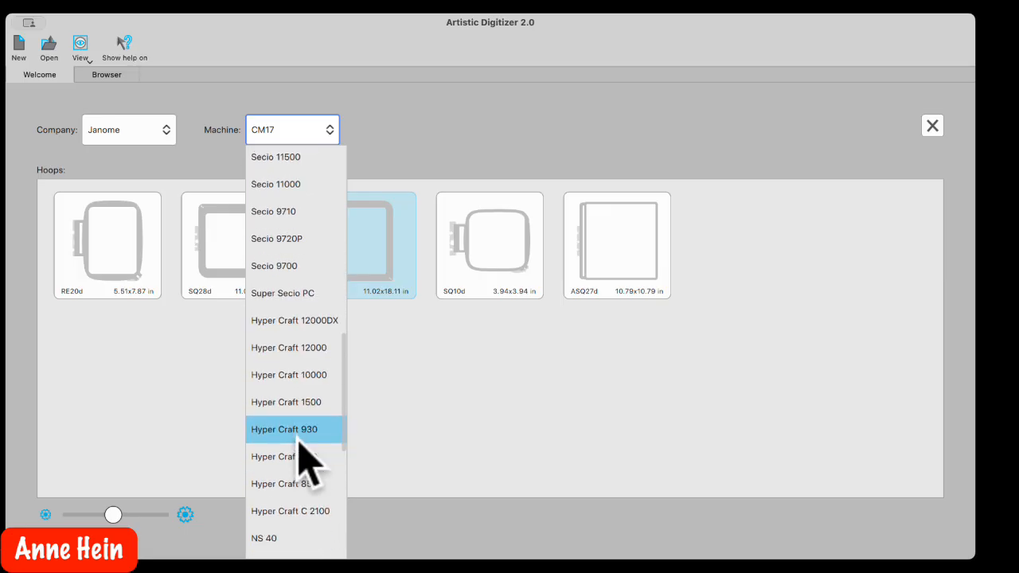
scroll(298, 440, down, 2)
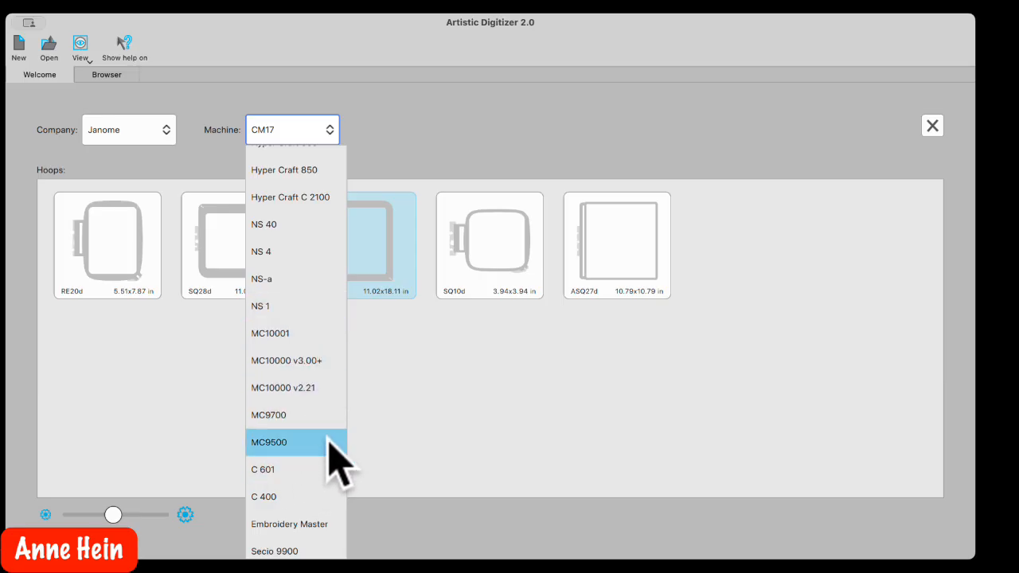
drag(344, 442, 328, 155)
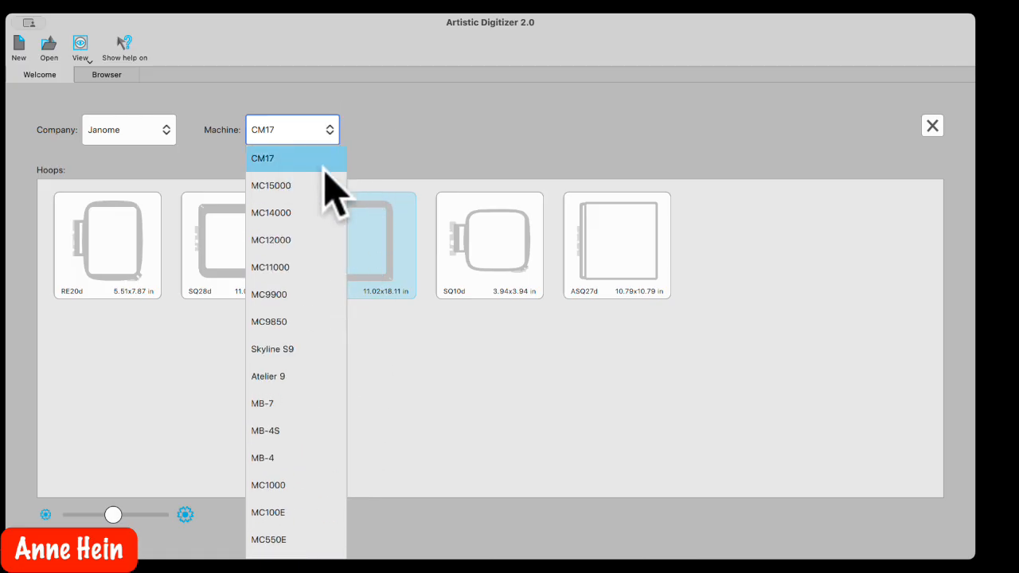
drag(346, 200, 346, 167)
scroll(275, 263, down, 4)
scroll(296, 267, up, 4)
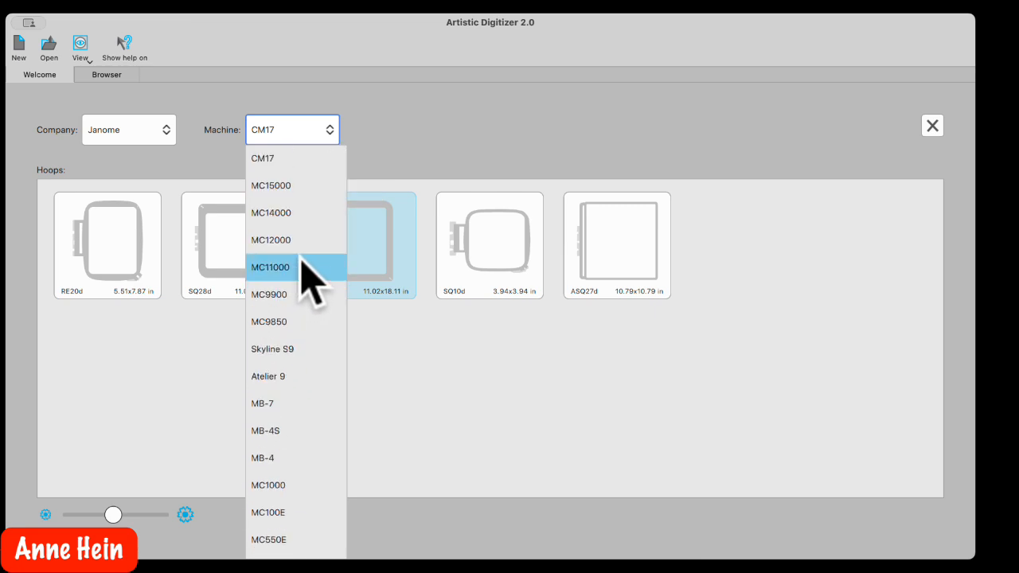
- Keep CM17 as the machine and choose the RE46d hoop, 11.02x18.11 in
click(431, 117)
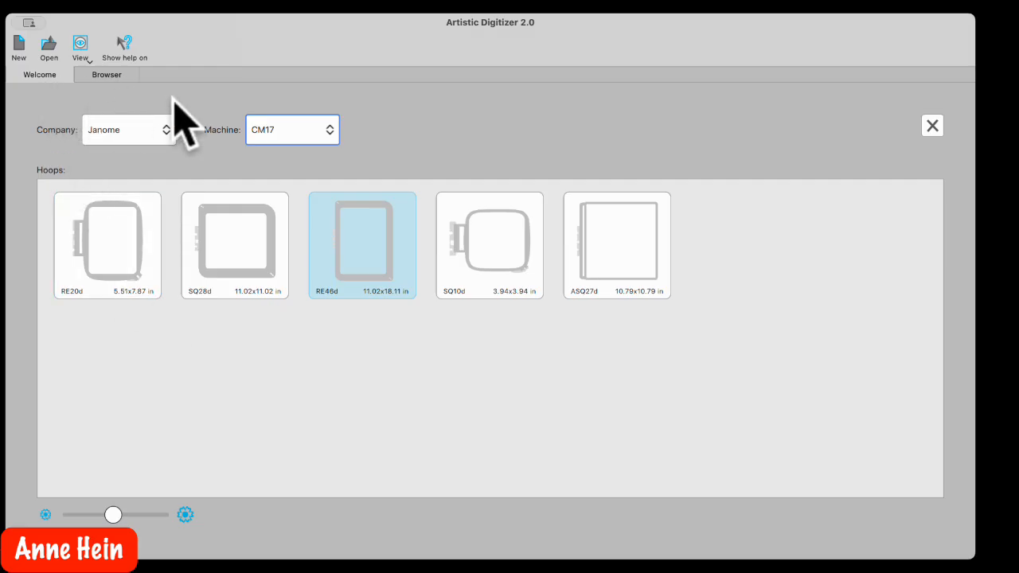
double_click(359, 258)
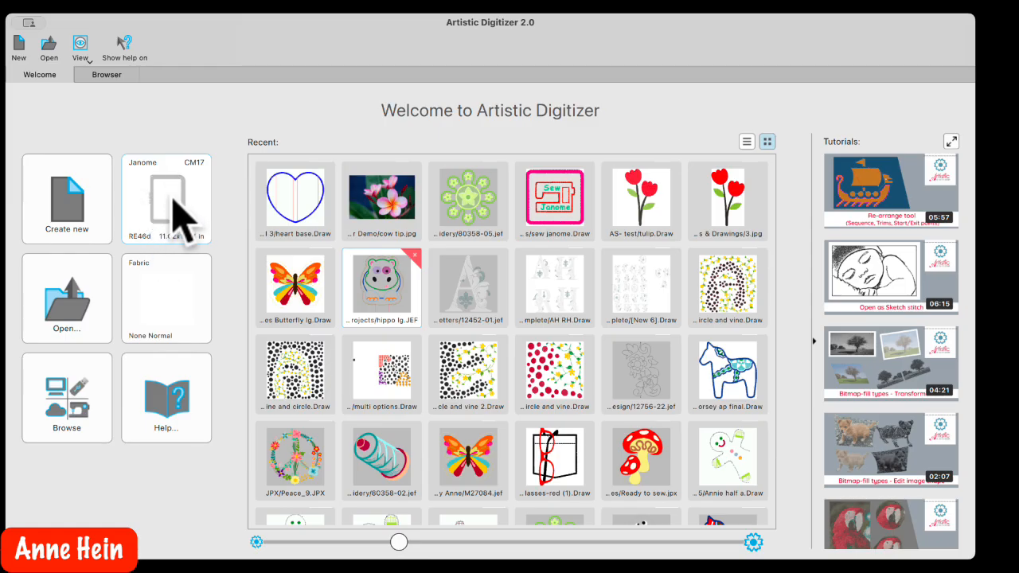
- Open the fabric settings and view the fabric color picker without choosing a color
click(175, 301)
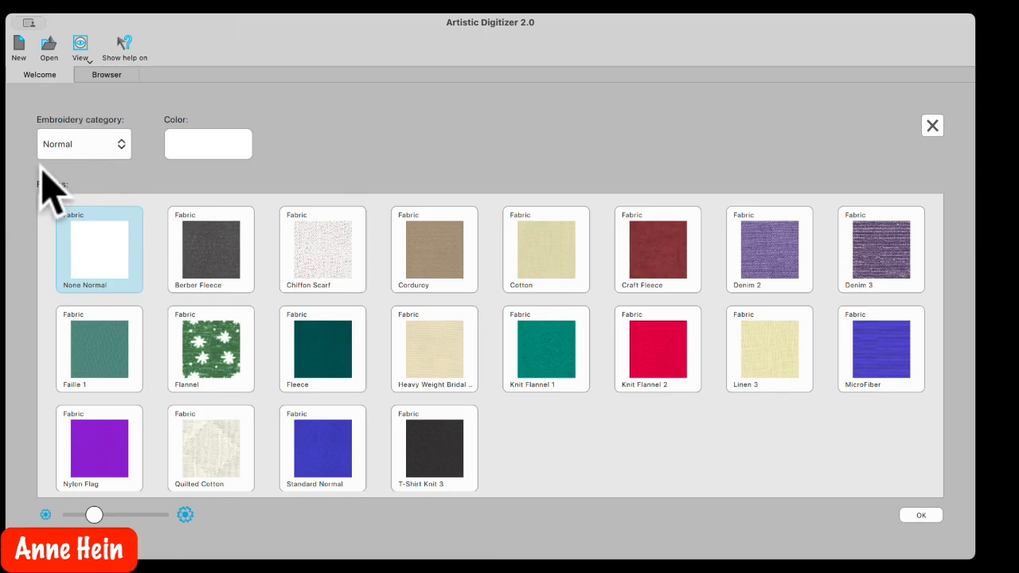
click(82, 153)
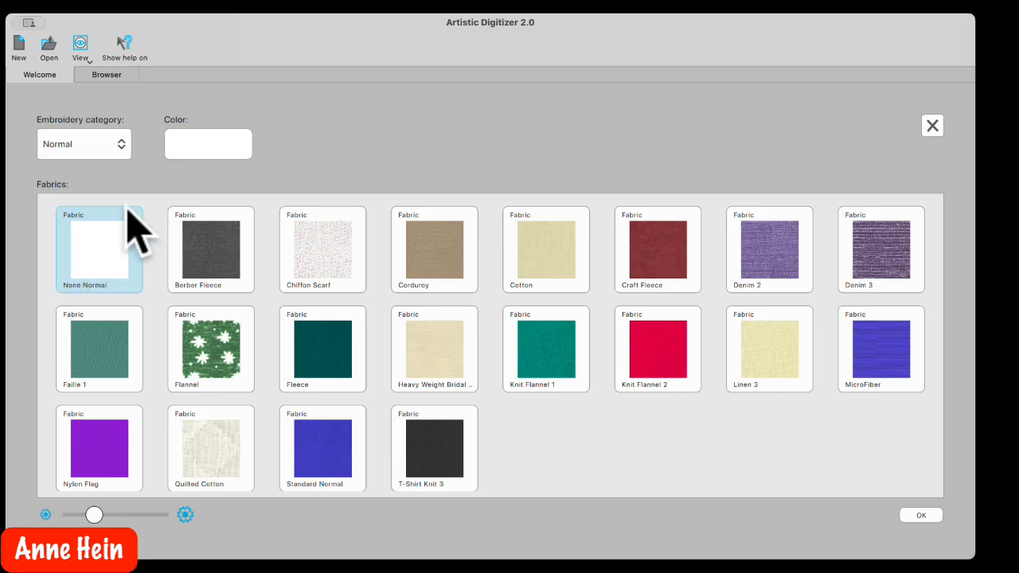
click(199, 146)
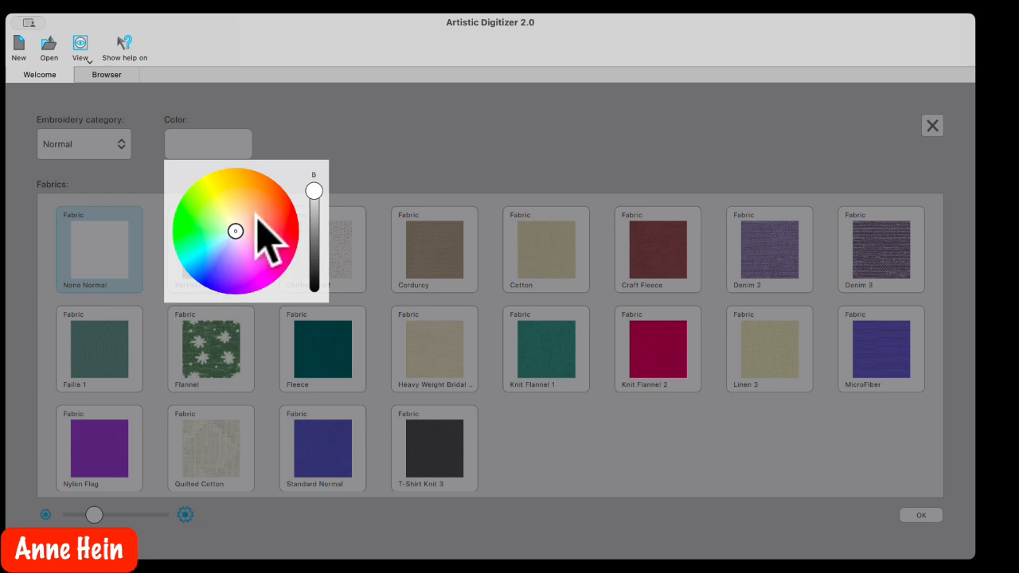
click(317, 128)
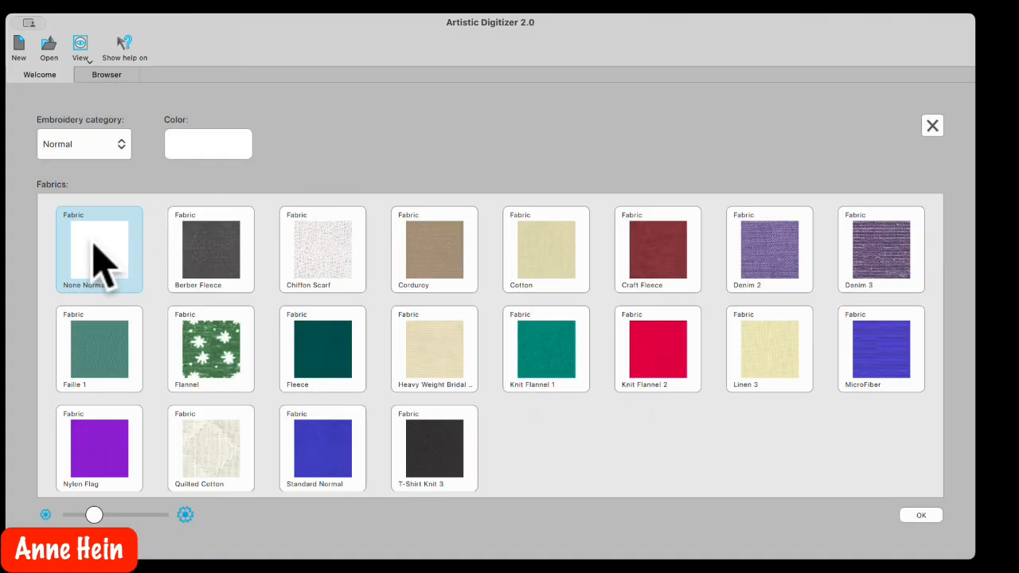
- Look at the fabrics in the Heavy embroidery category, return to Normal and confirm None Normal as the fabric
click(122, 146)
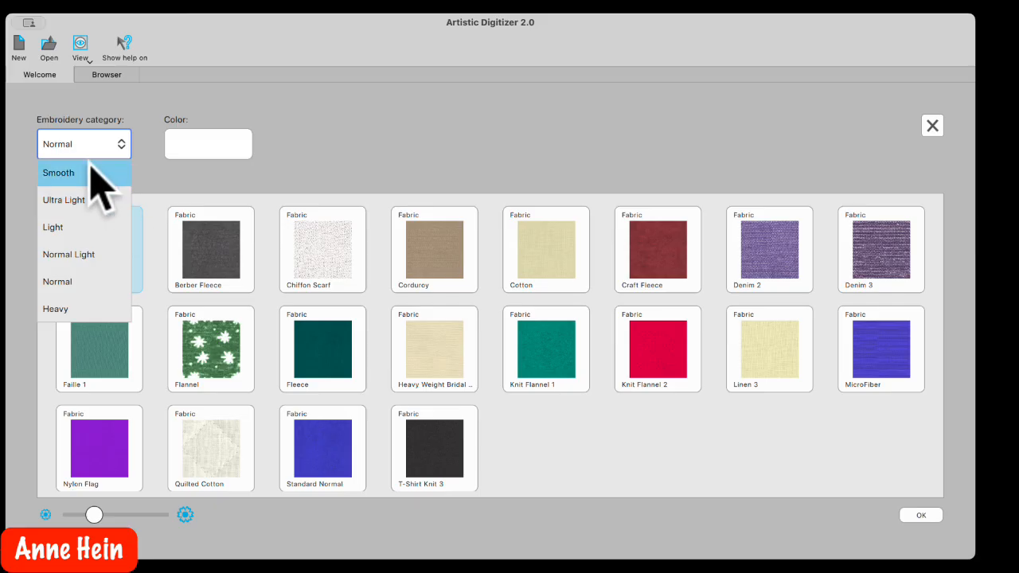
click(89, 315)
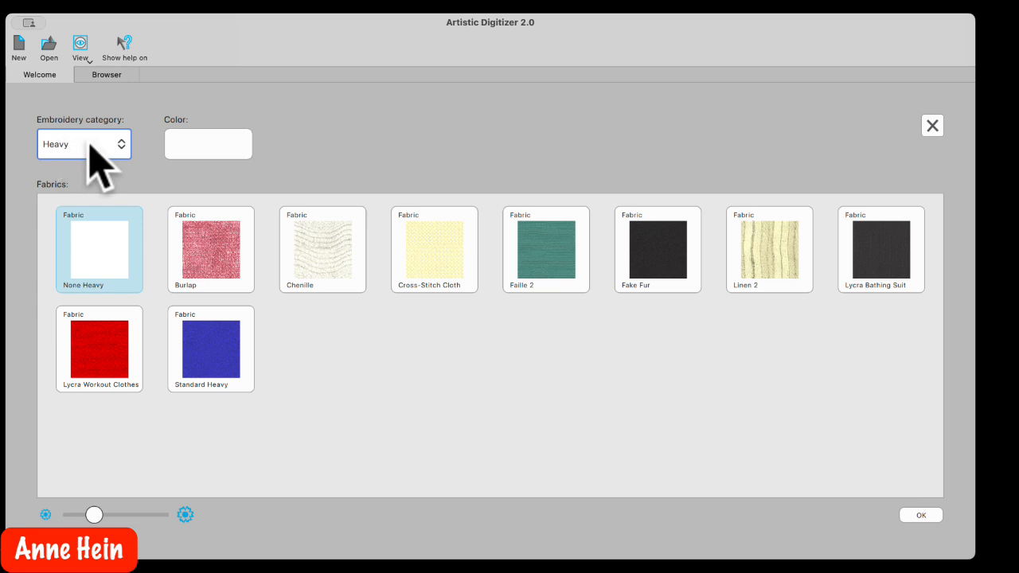
click(121, 144)
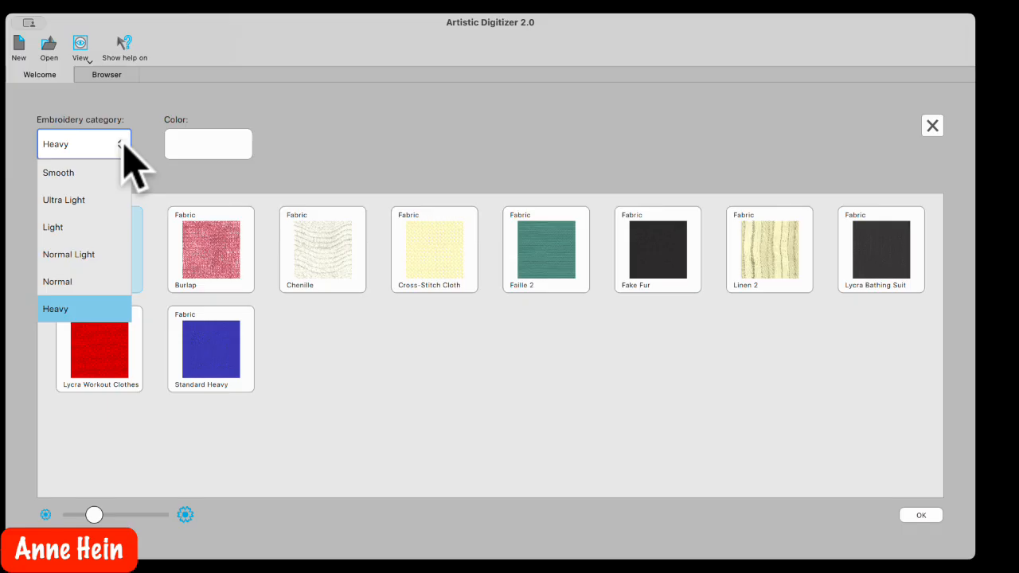
click(83, 287)
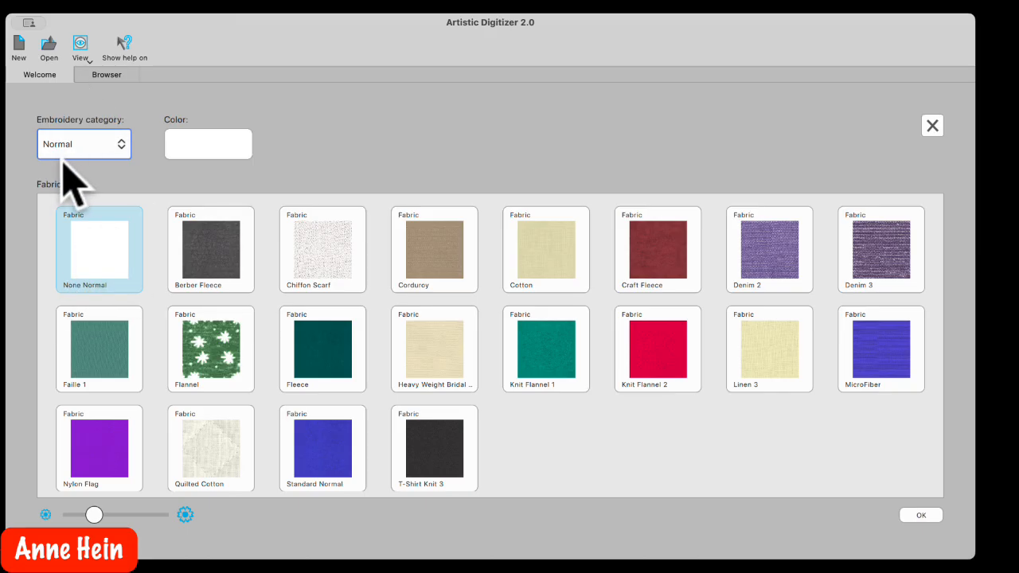
click(921, 516)
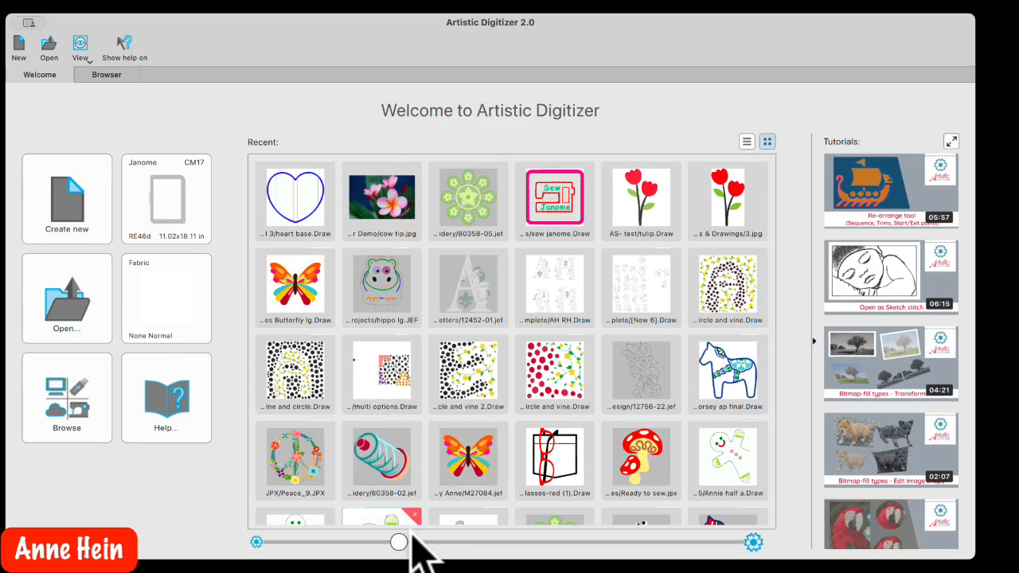
- Increase the thumbnail size setting for recent designs slightly, and view the designs as a list before returning to thumbnails
drag(398, 542, 430, 544)
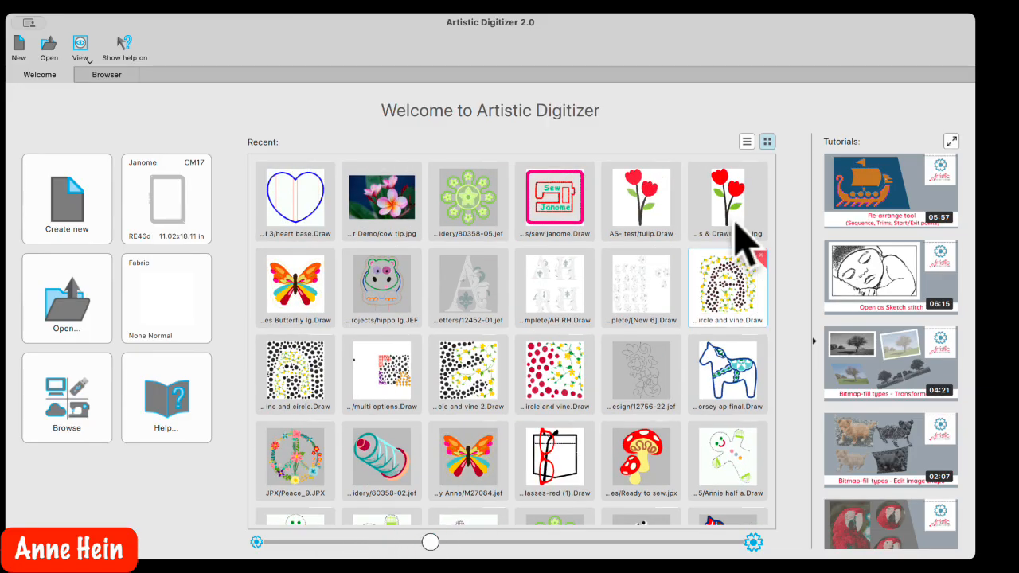
click(747, 142)
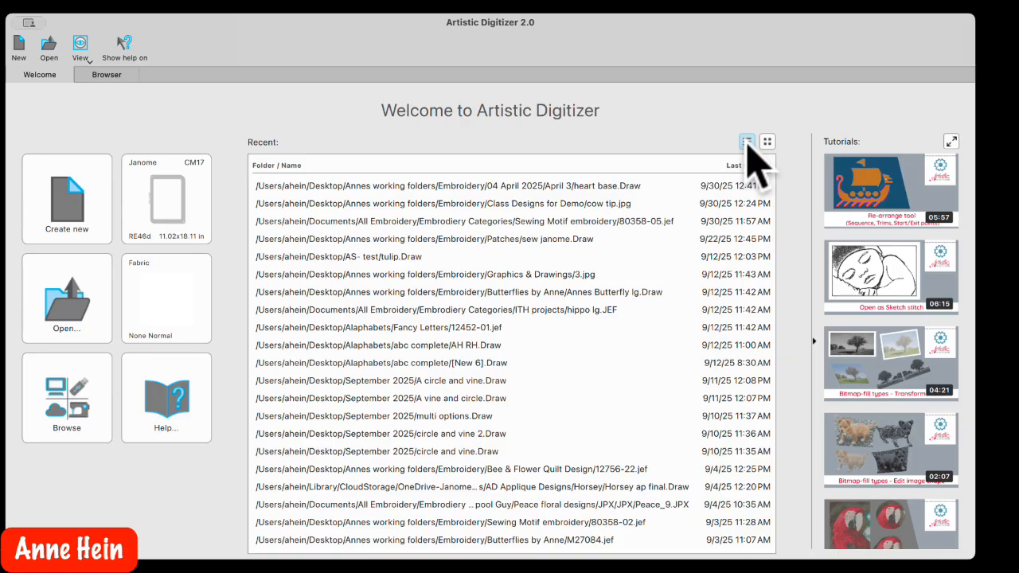
click(767, 142)
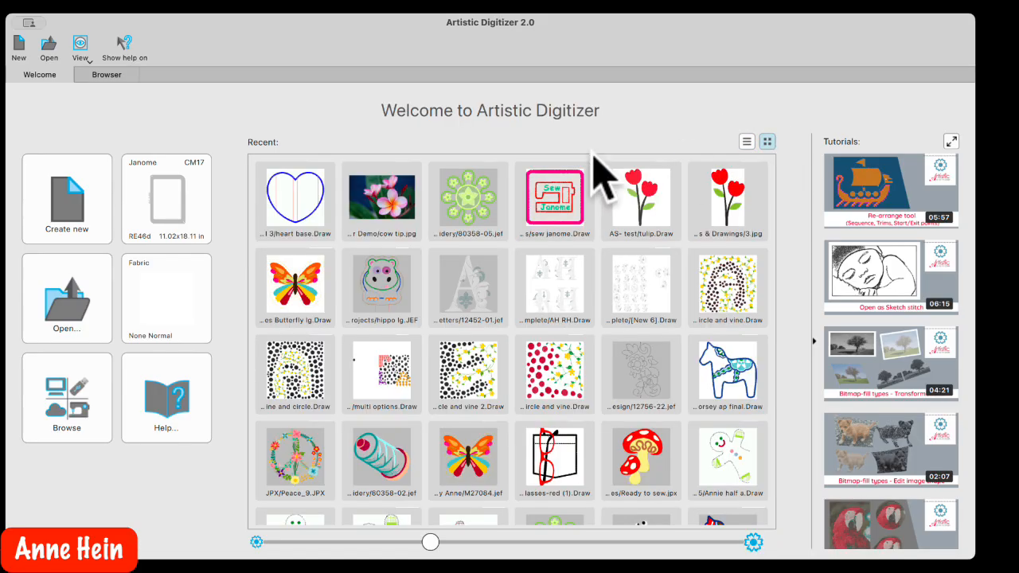
- Remove heart base.Draw from the recent designs, and collapse and restore the tutorials area
mouse_move(326, 230)
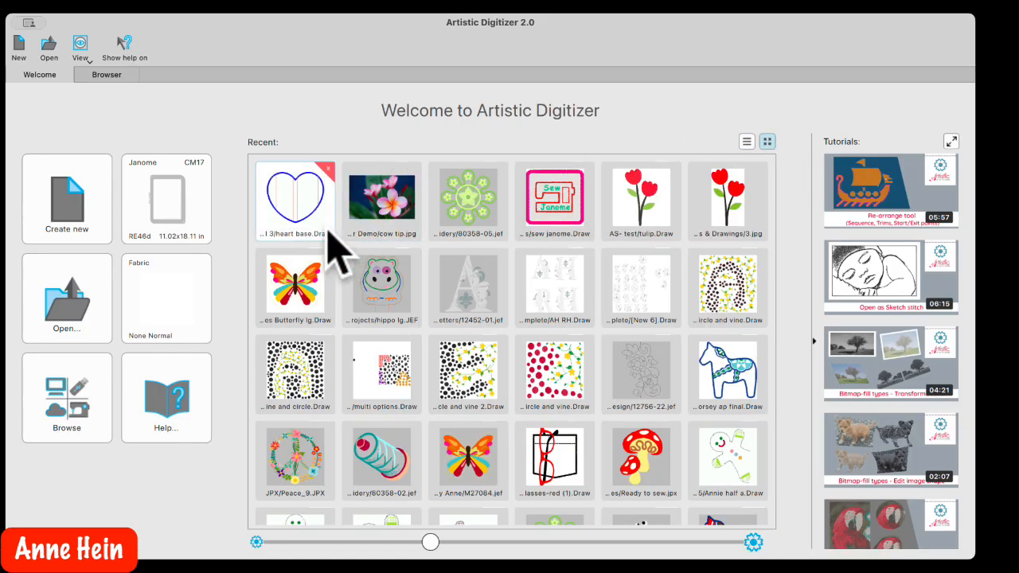
click(329, 169)
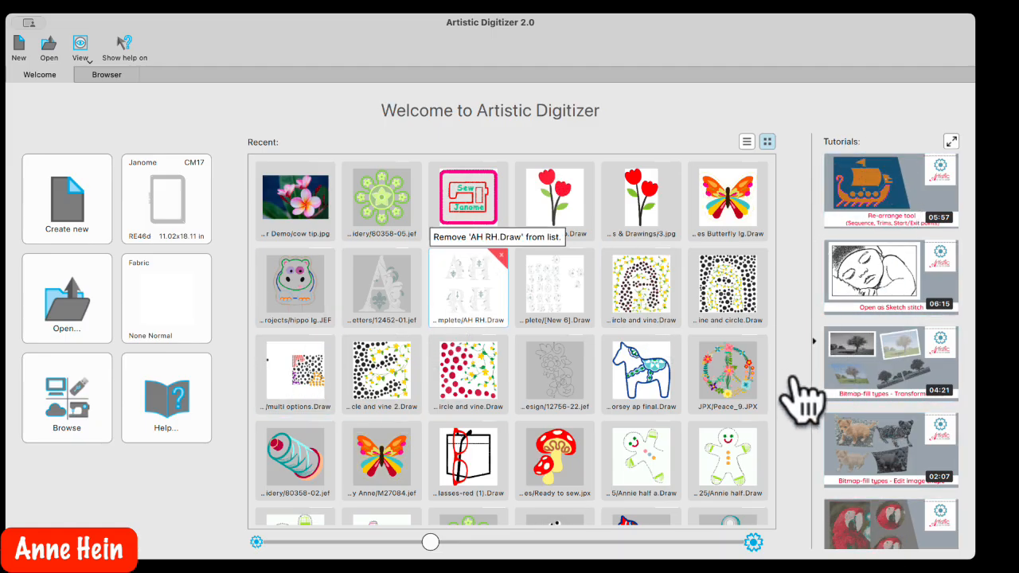
click(813, 343)
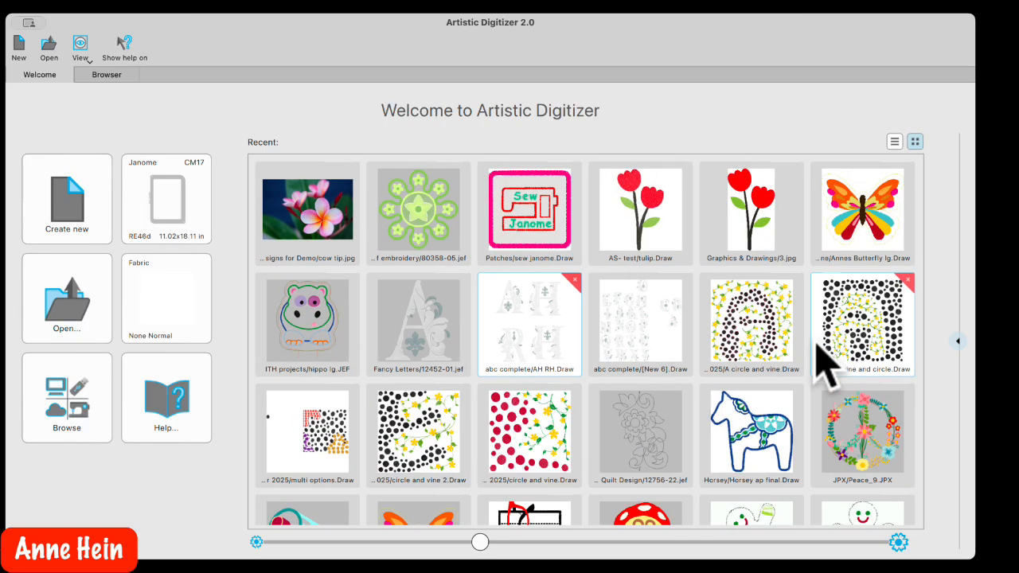
click(959, 341)
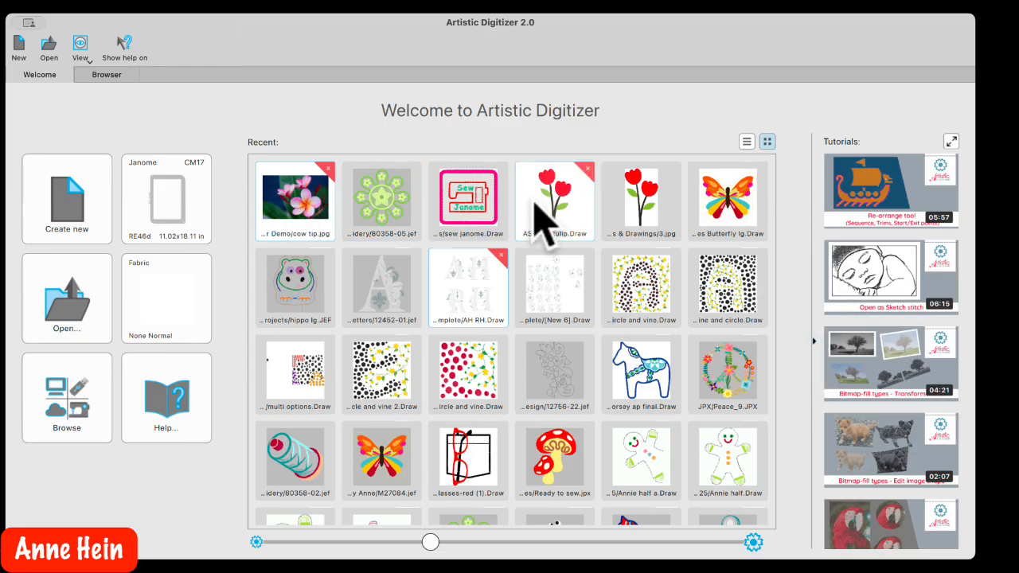
- Expand the tutorials to full view, look through the video categories from Crafting projects to Lettering, and return to the Welcome page
click(951, 142)
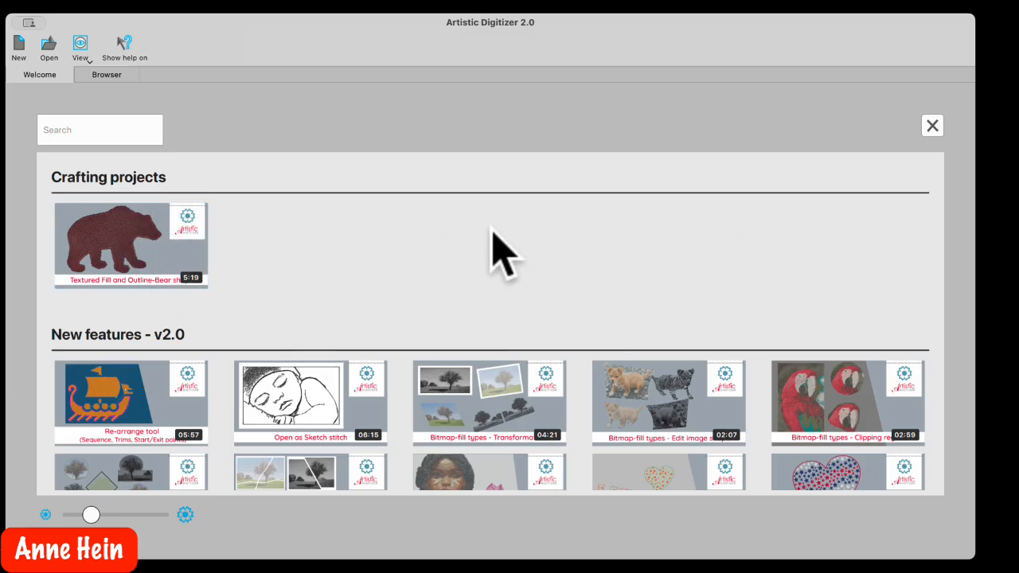
scroll(375, 286, down, 5)
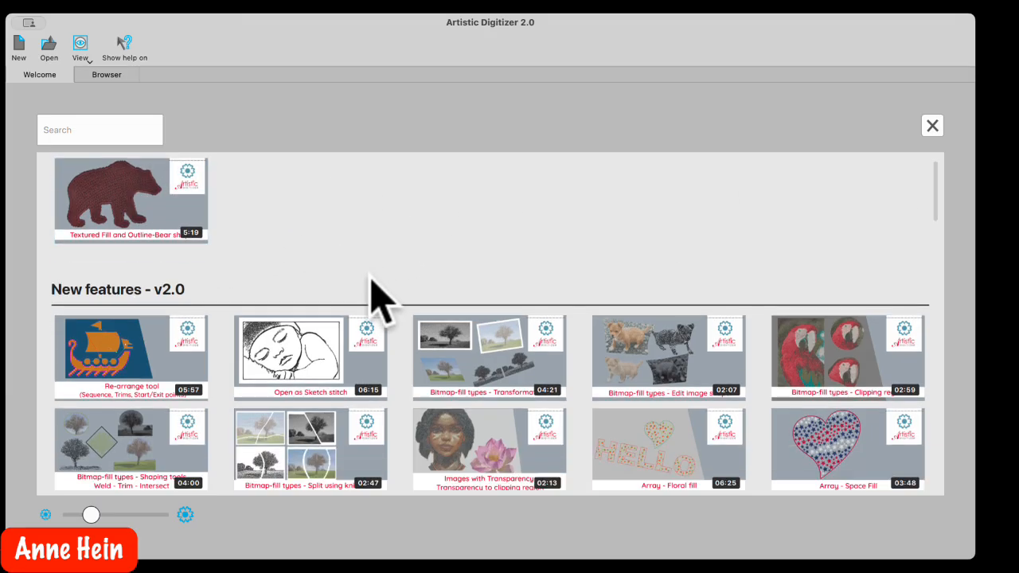
scroll(405, 337, down, 10)
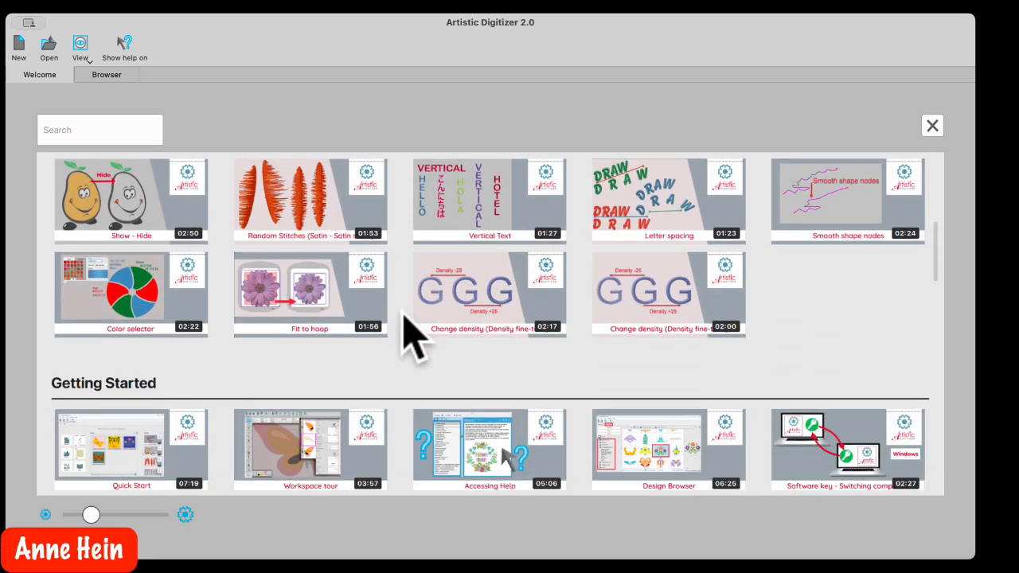
scroll(553, 307, up, 10)
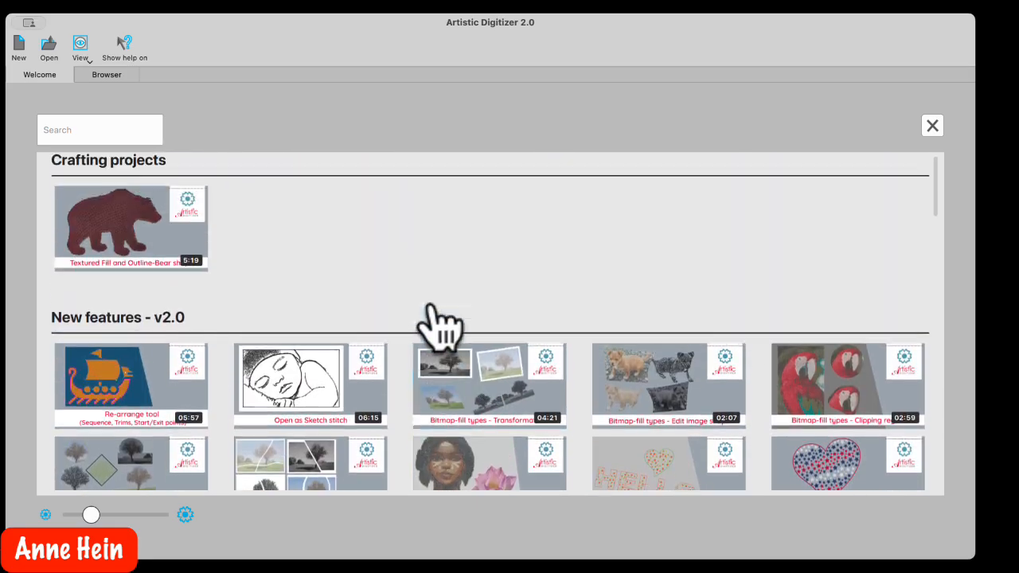
scroll(443, 322, down, 9)
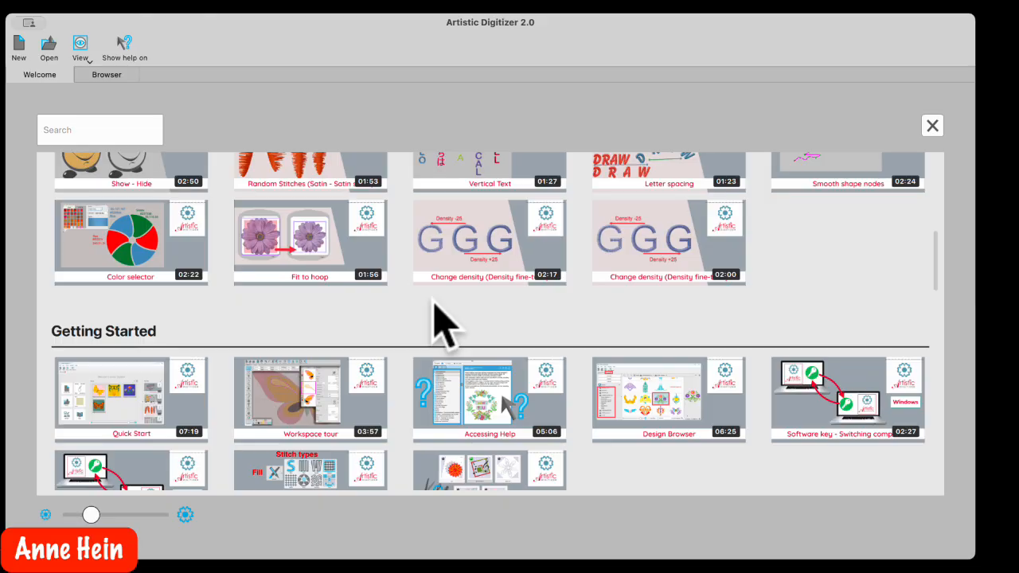
scroll(327, 342, down, 2)
mouse_move(187, 326)
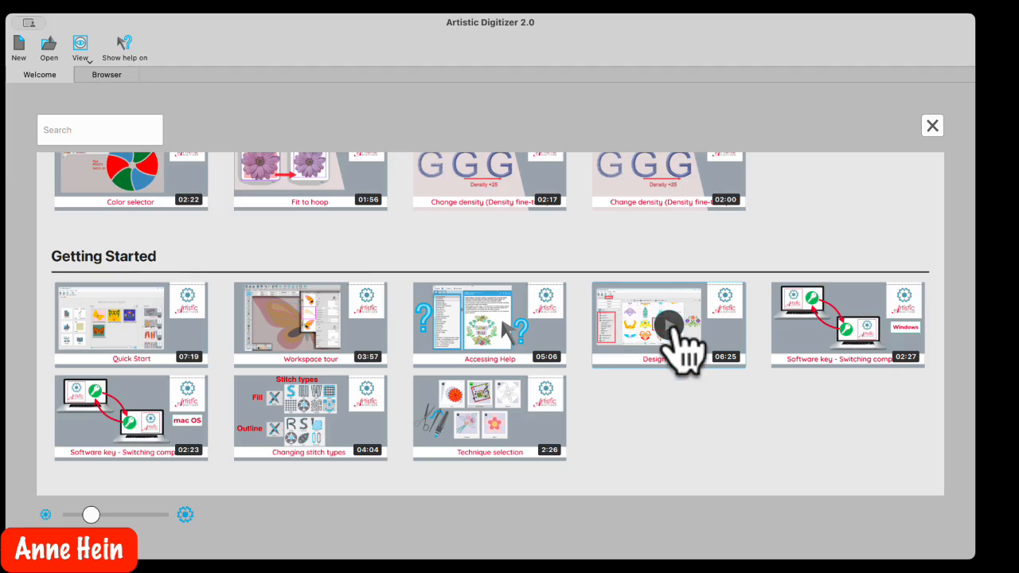
mouse_move(816, 326)
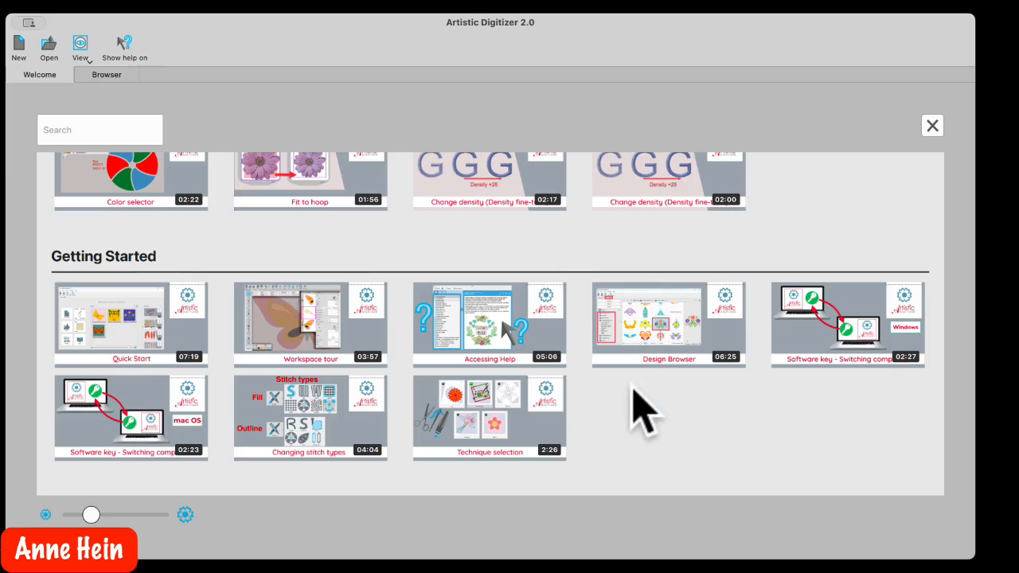
scroll(637, 415, up, 3)
scroll(645, 422, down, 8)
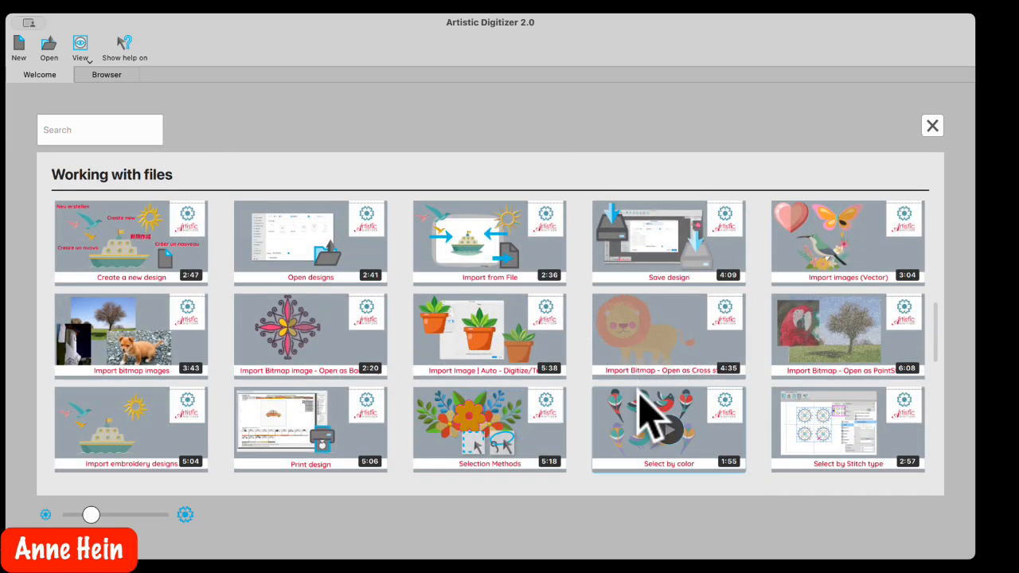
scroll(641, 394, down, 5)
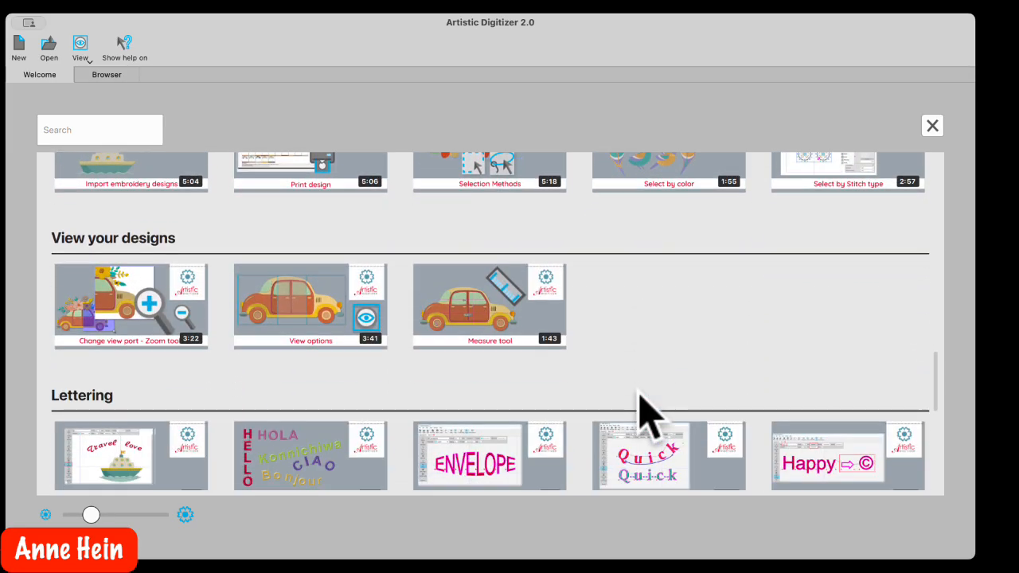
scroll(639, 395, up, 15)
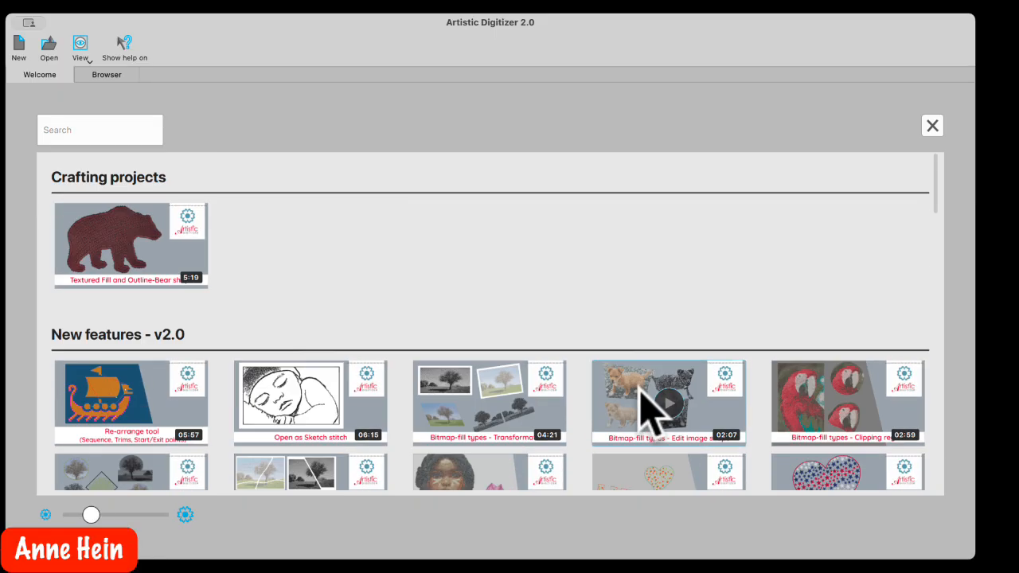
click(933, 125)
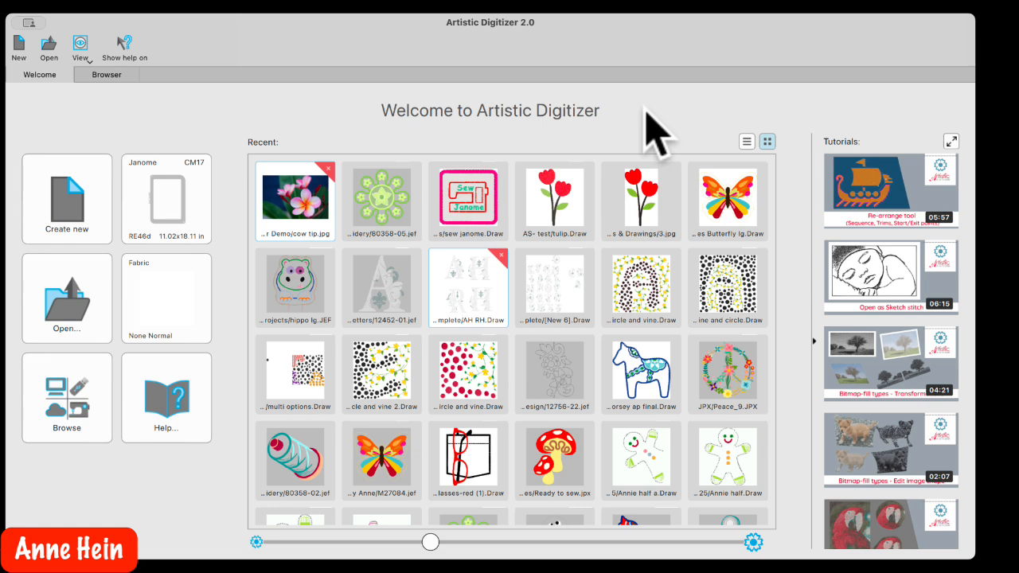
- Create a new blank design from the Welcome page and bring the upper part of its hoop into view
mouse_move(849, 171)
click(67, 202)
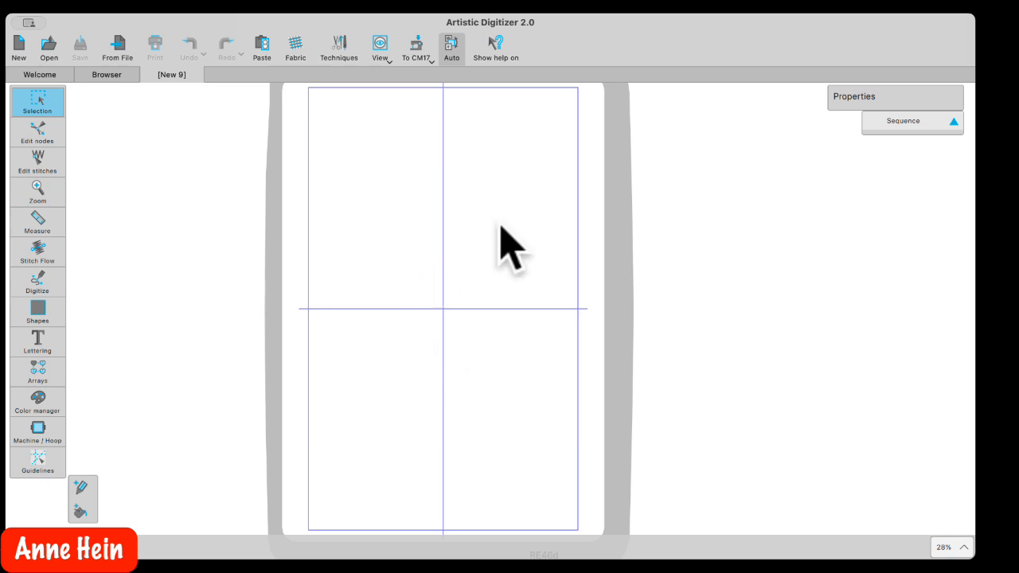
scroll(448, 257, up, 2)
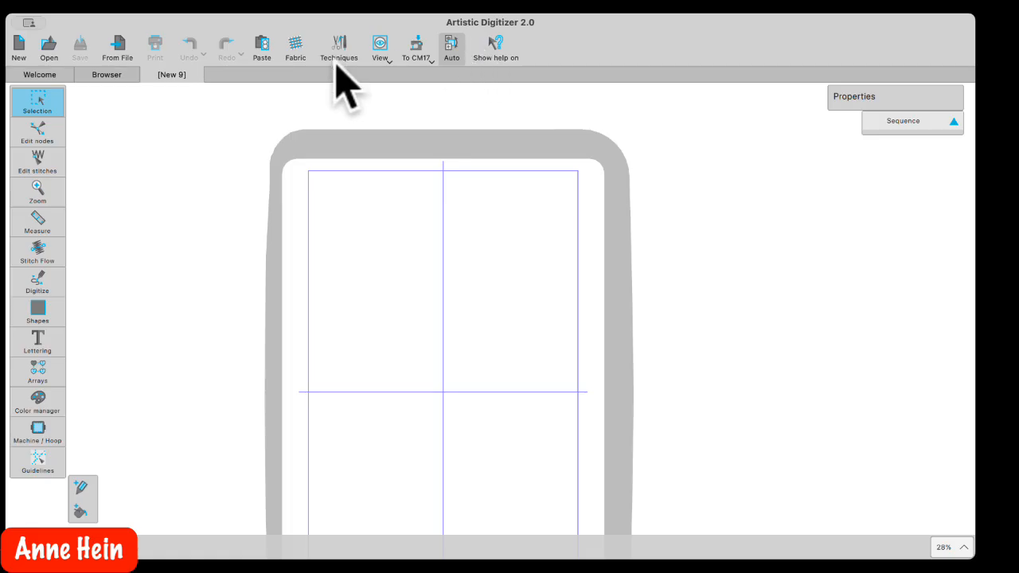
- Check the new design's fabric settings and its machine and hoop settings, and return to the Selection tool
click(298, 48)
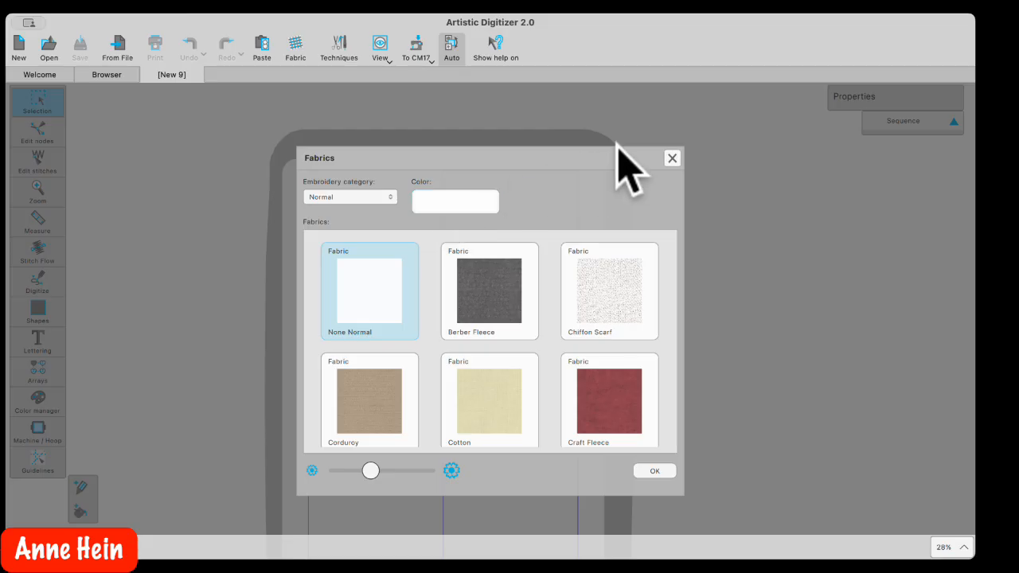
click(672, 159)
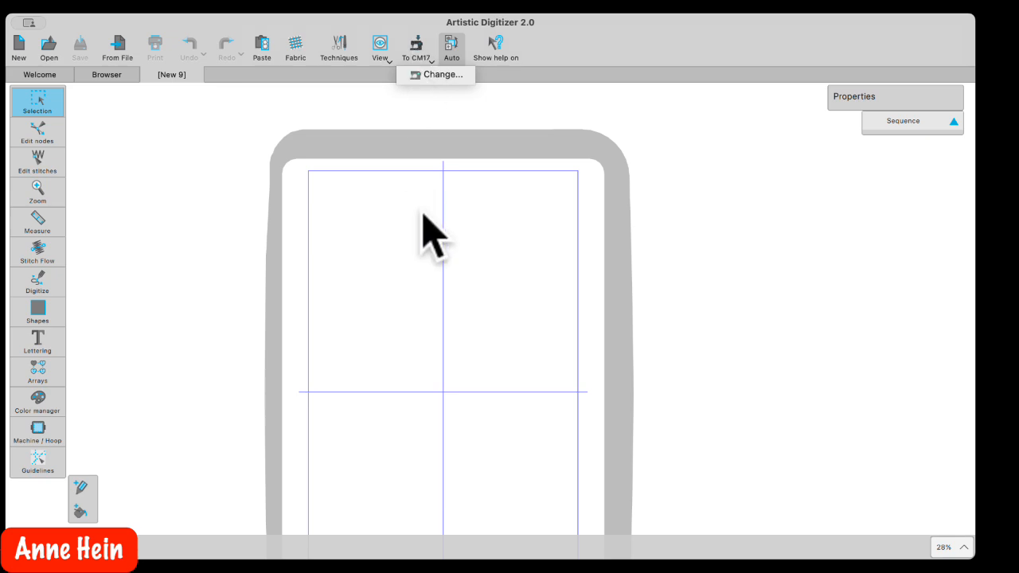
click(437, 76)
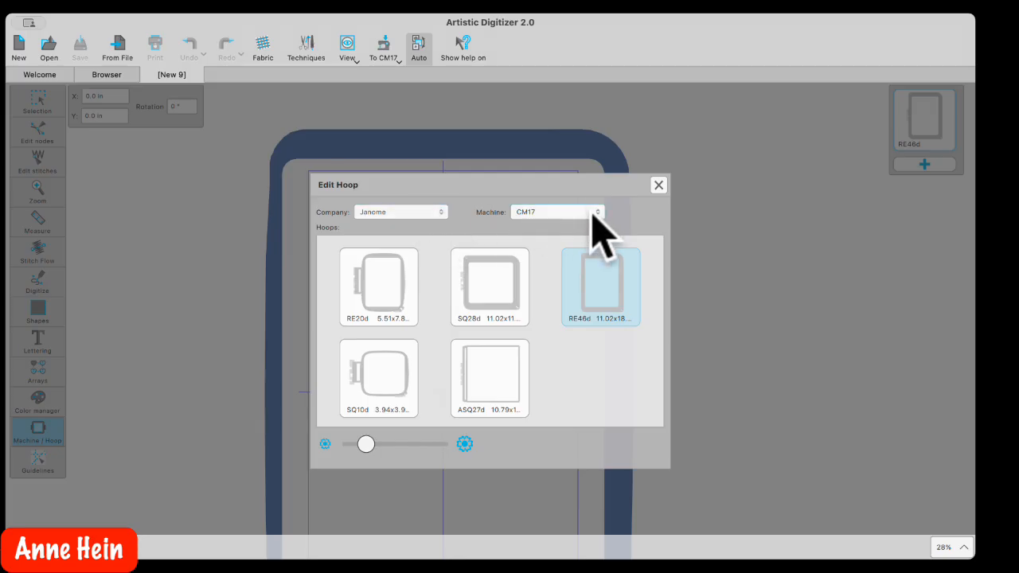
click(659, 185)
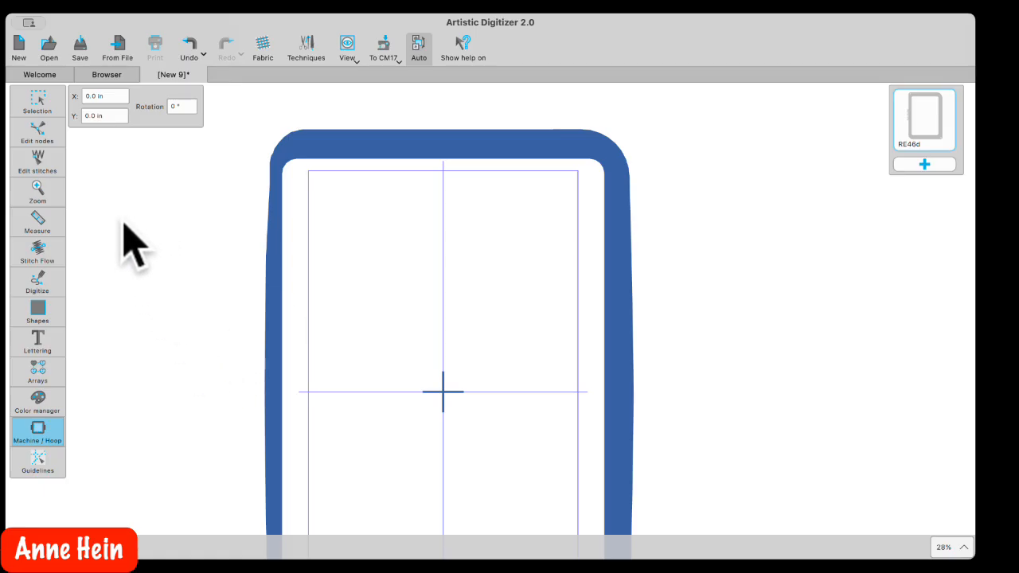
mouse_move(40, 110)
click(37, 102)
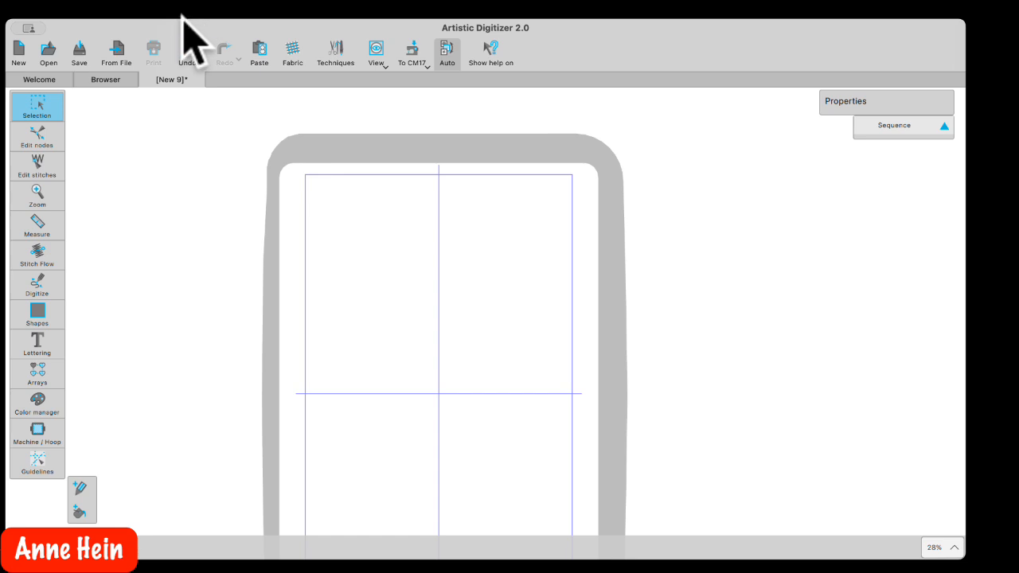
- Open the program preferences and review the General, Tools, Monitor and View settings, including the available Digitizer tool choices
click(138, 158)
click(49, 49)
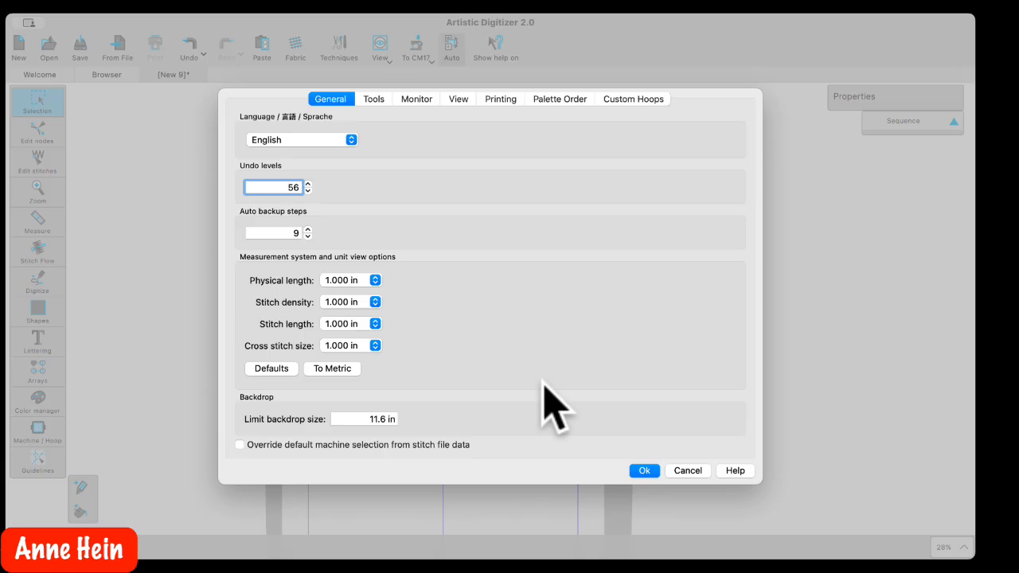
click(375, 101)
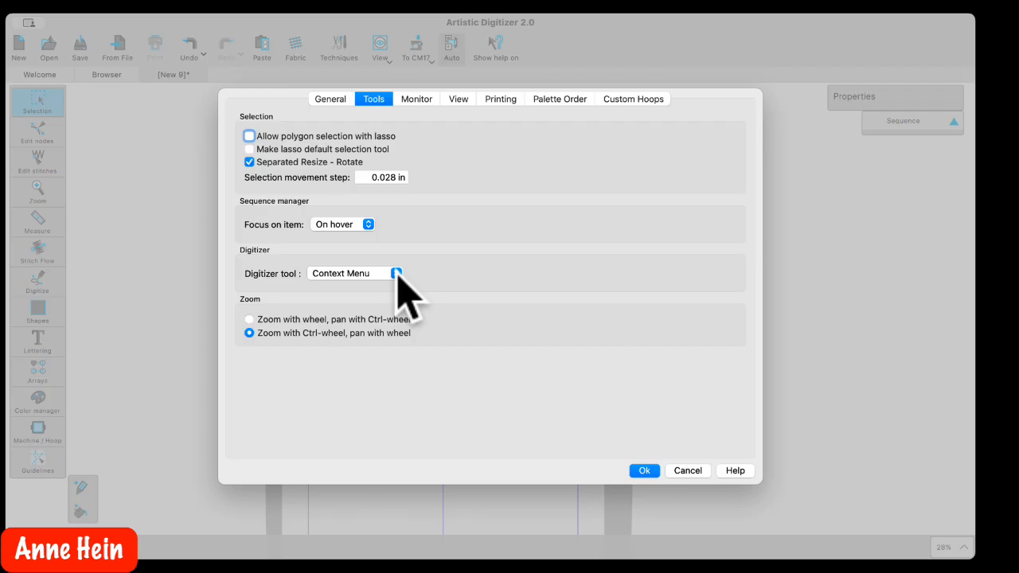
click(396, 273)
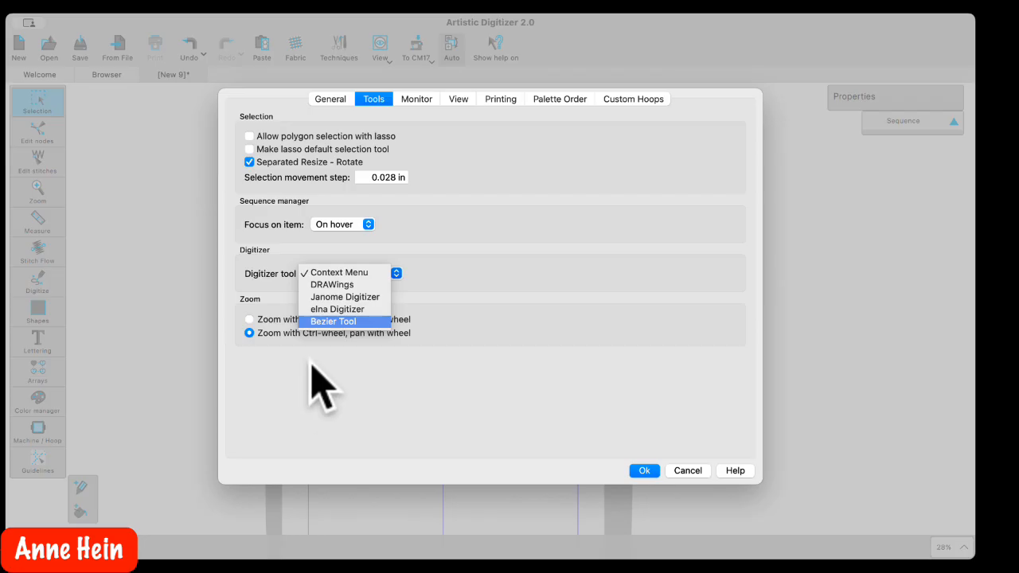
click(462, 266)
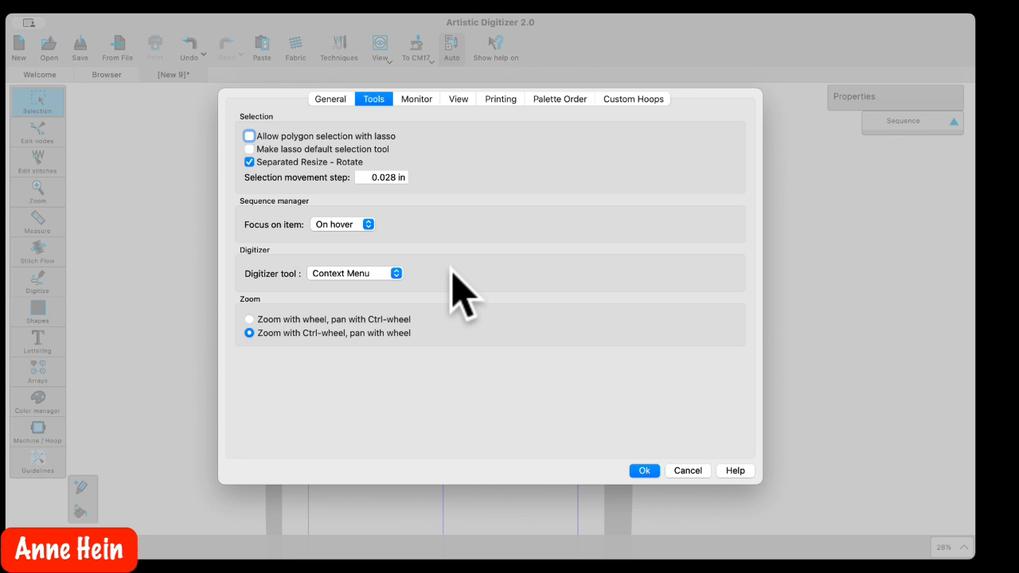
click(420, 100)
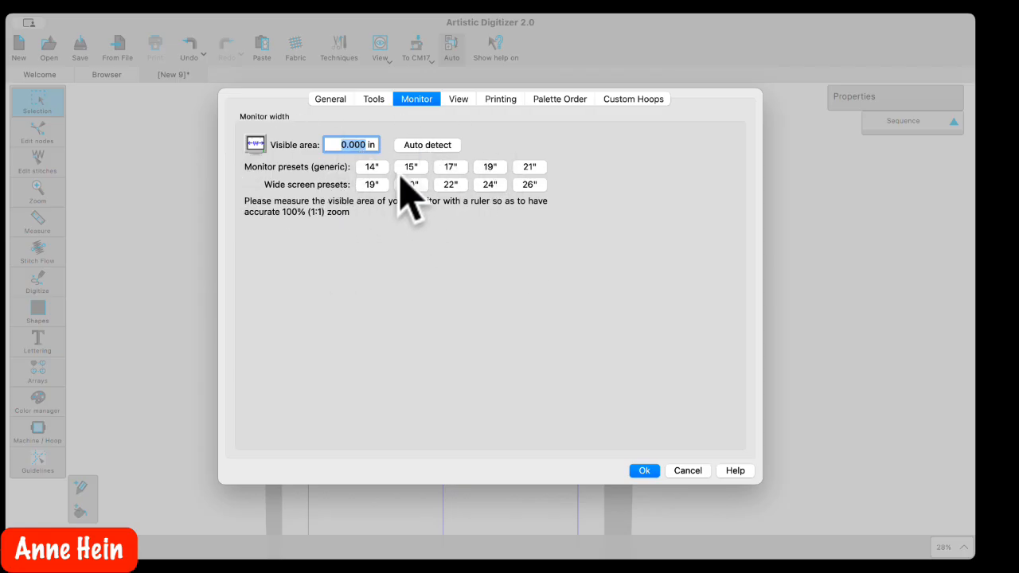
click(459, 101)
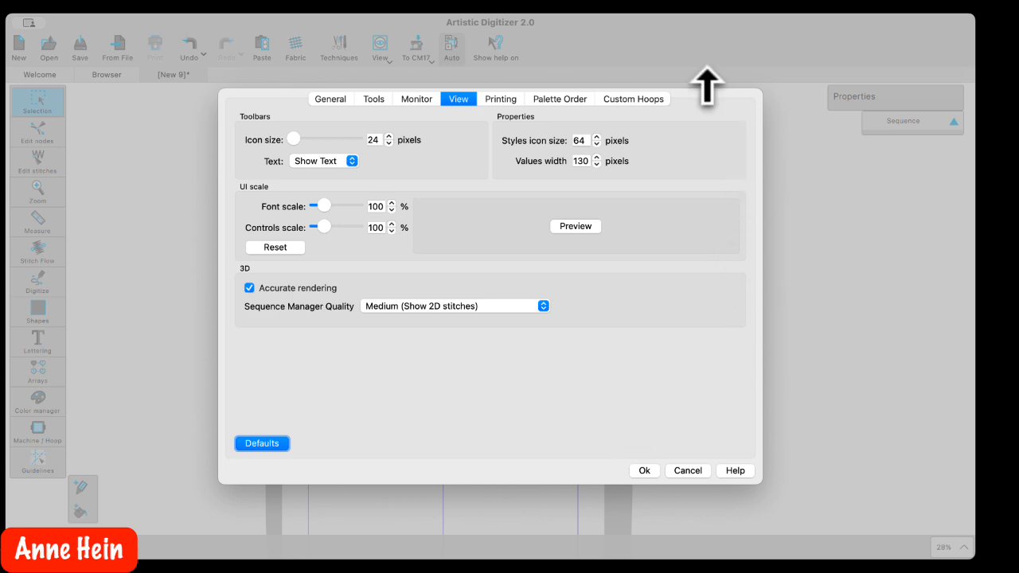
- In the Printing preferences, check the TrueType font choices, keep Arial, and set the printout text size to 12 pts
click(509, 102)
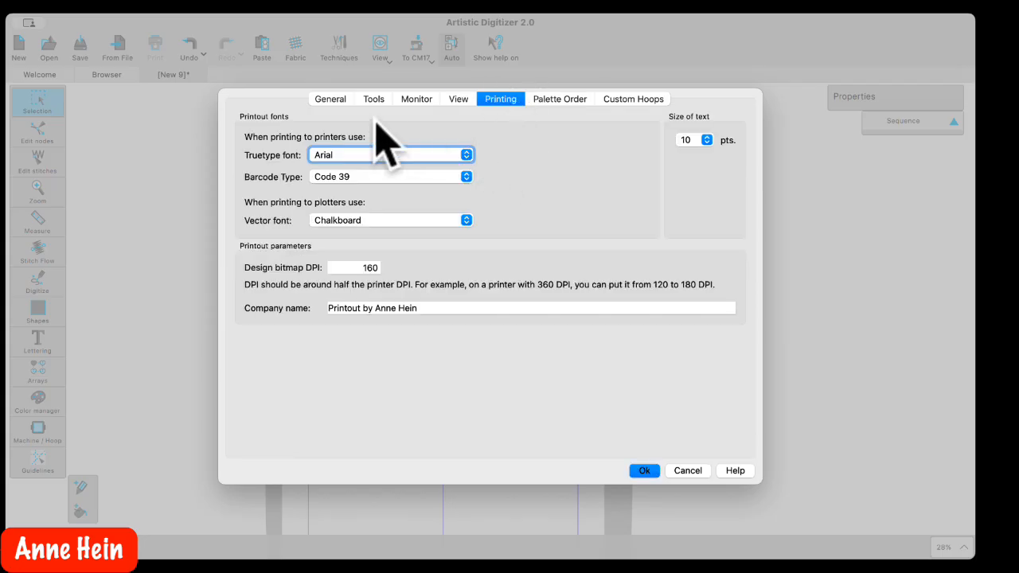
click(467, 155)
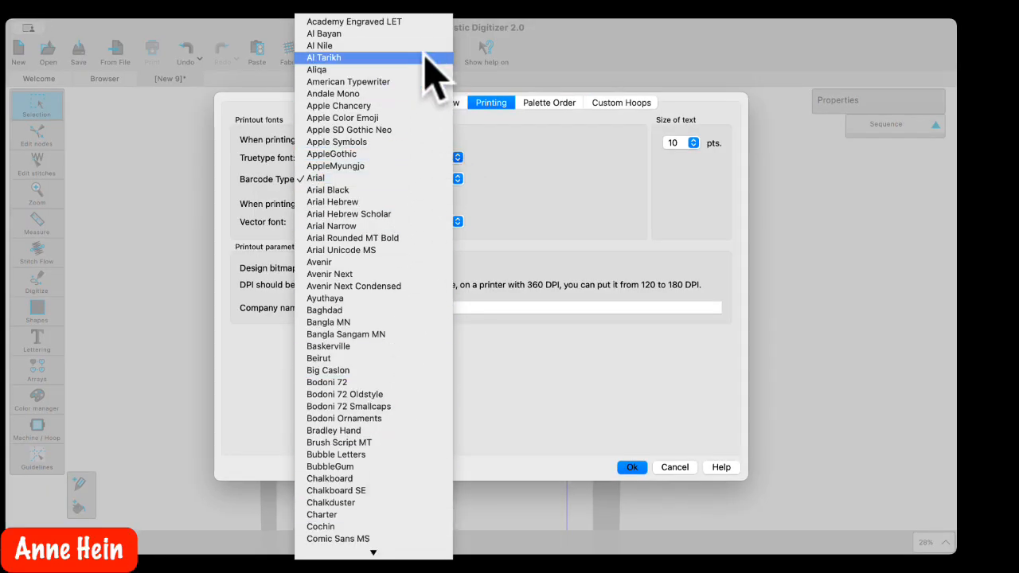
click(318, 178)
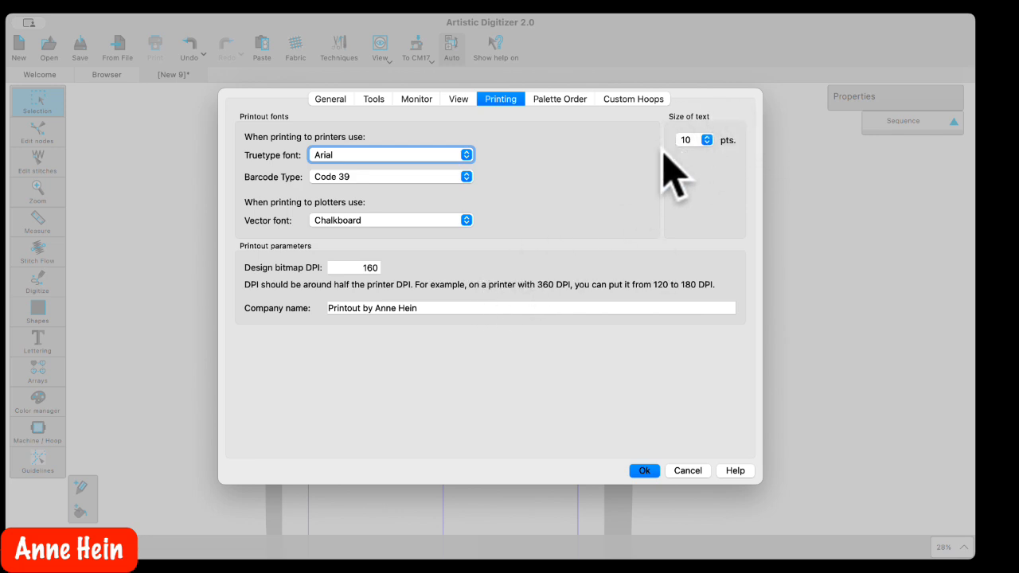
click(707, 140)
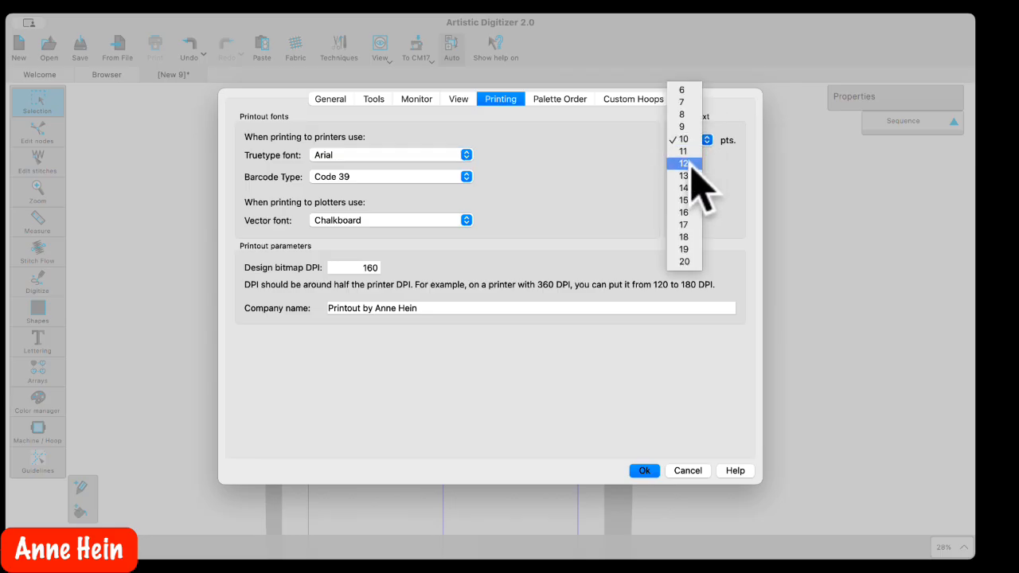
click(685, 163)
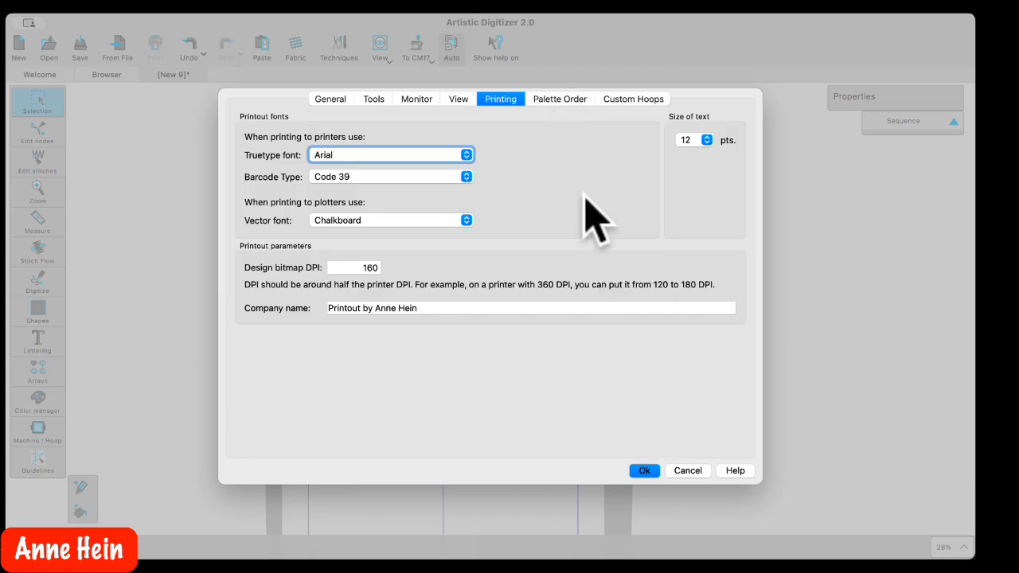
- Look through the thread palettes in the Palette Order preferences and move BROTHER up to directly below ARC POLY
click(564, 101)
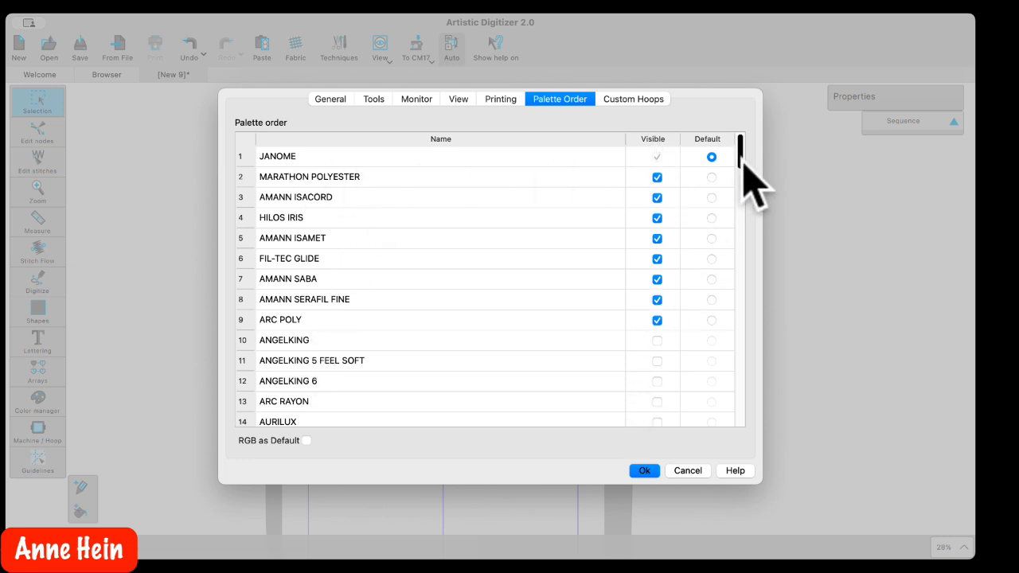
drag(742, 159, 757, 249)
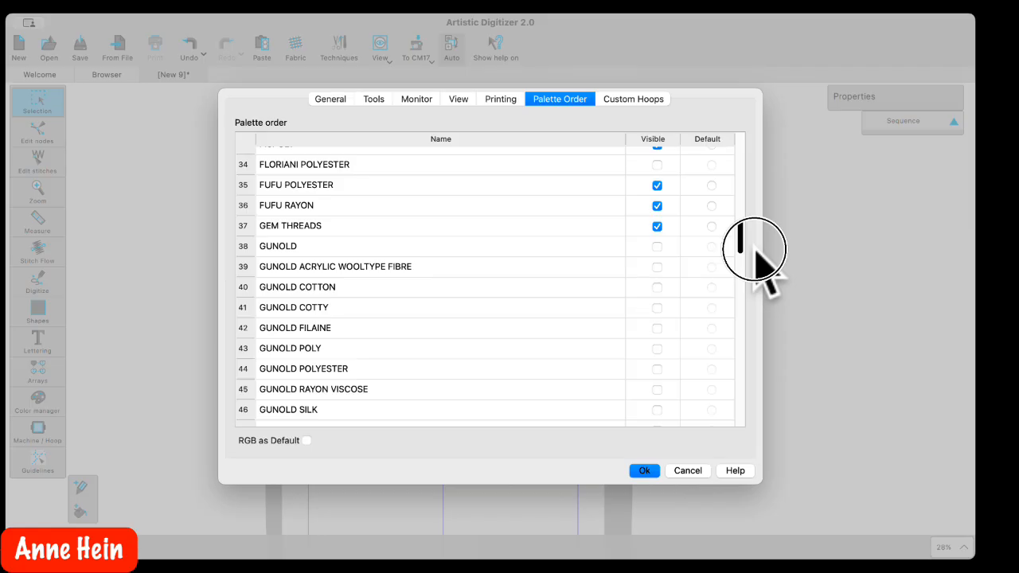
mouse_move(757, 249)
mouse_down()
mouse_move(757, 225)
mouse_move(762, 259)
mouse_up()
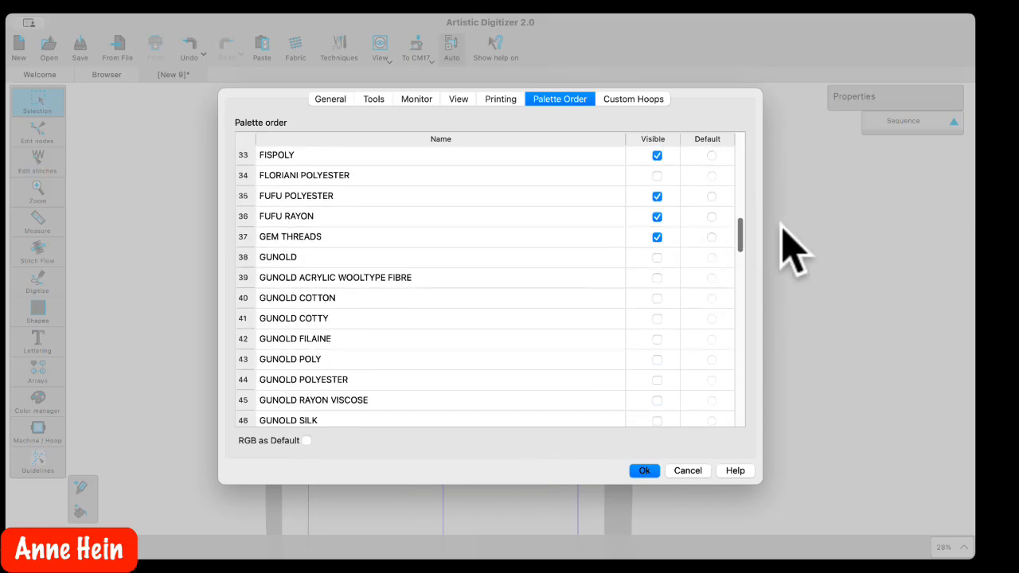
drag(741, 241, 758, 164)
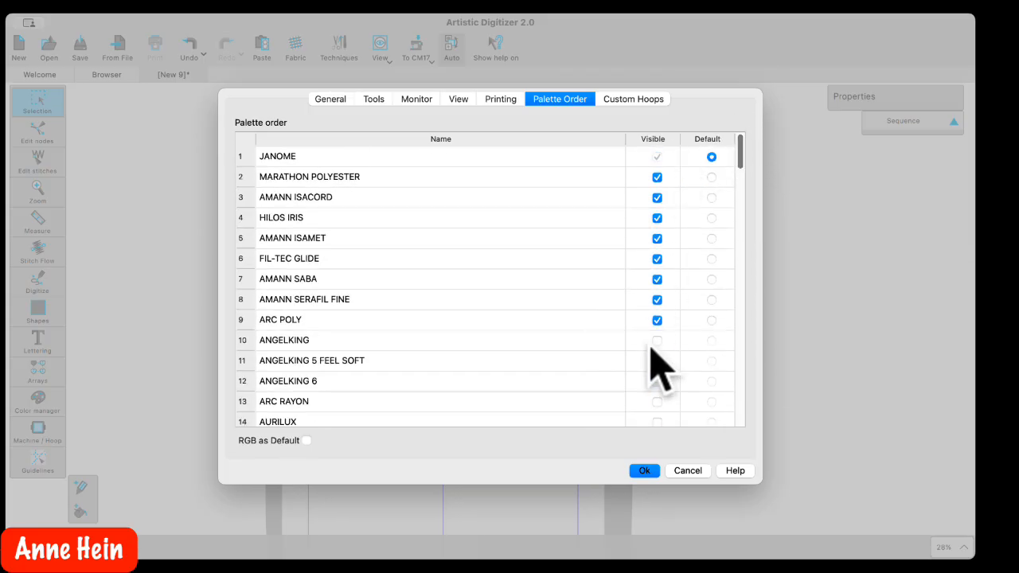
drag(741, 160, 741, 183)
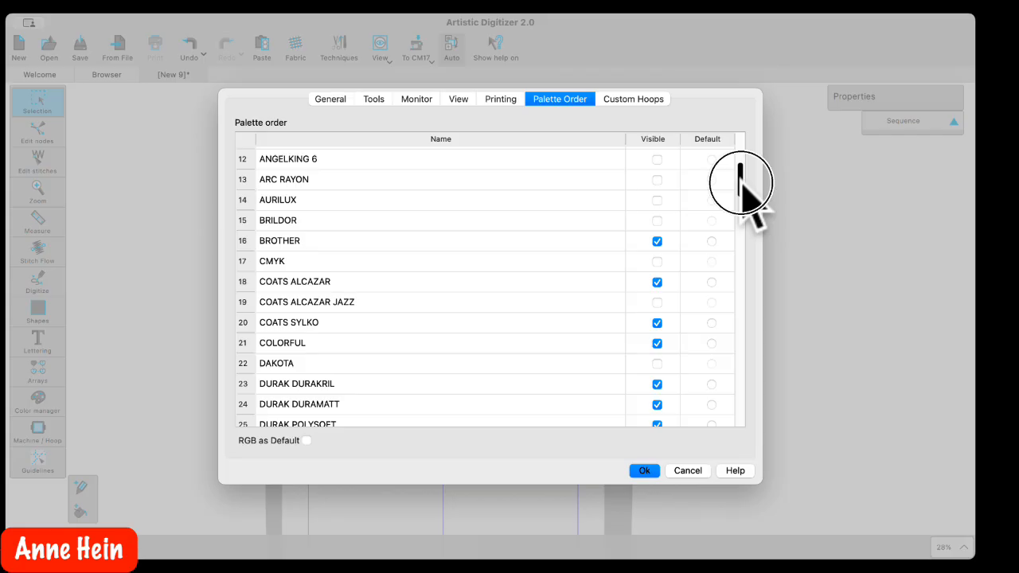
click(292, 243)
drag(351, 243, 325, 304)
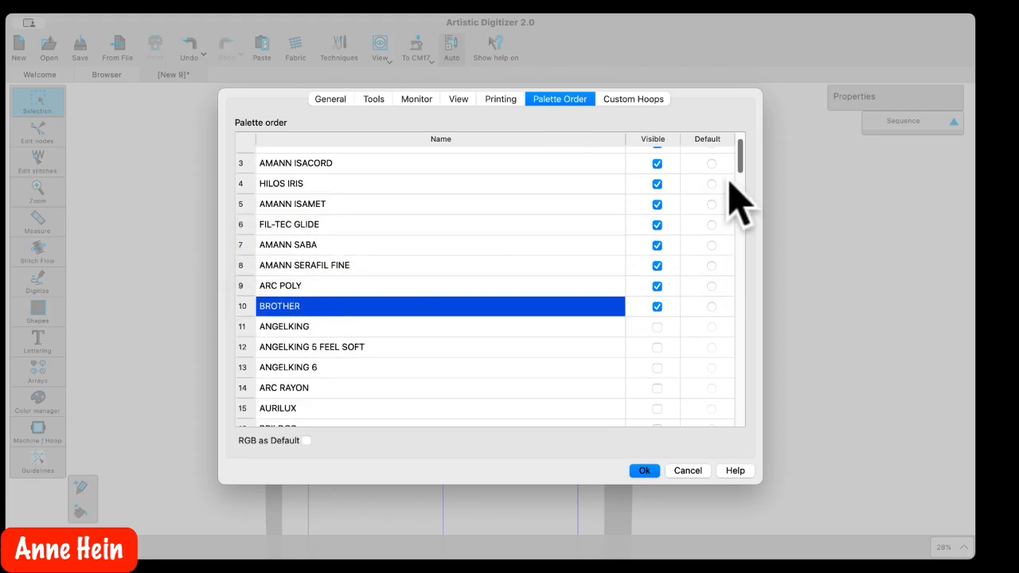
drag(743, 163, 740, 141)
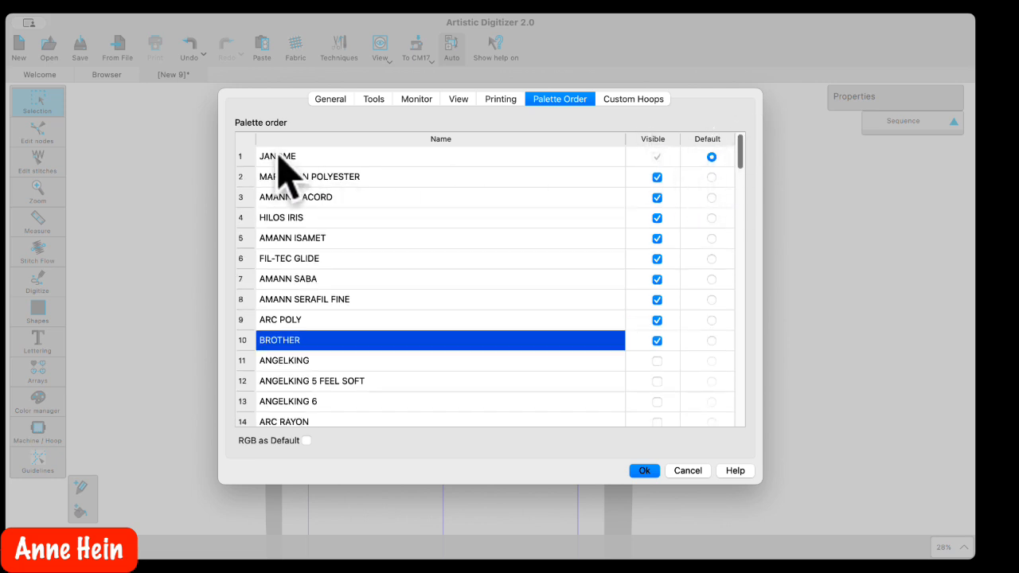
- Examine the Custom Hoops preferences and the form for creating a custom hoop, and return to the design workspace
click(642, 100)
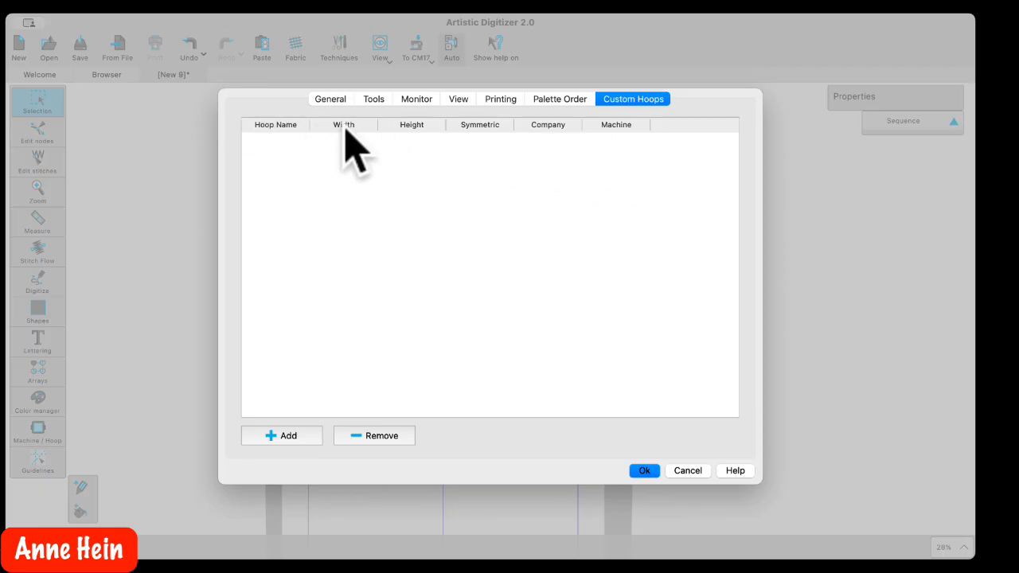
click(292, 436)
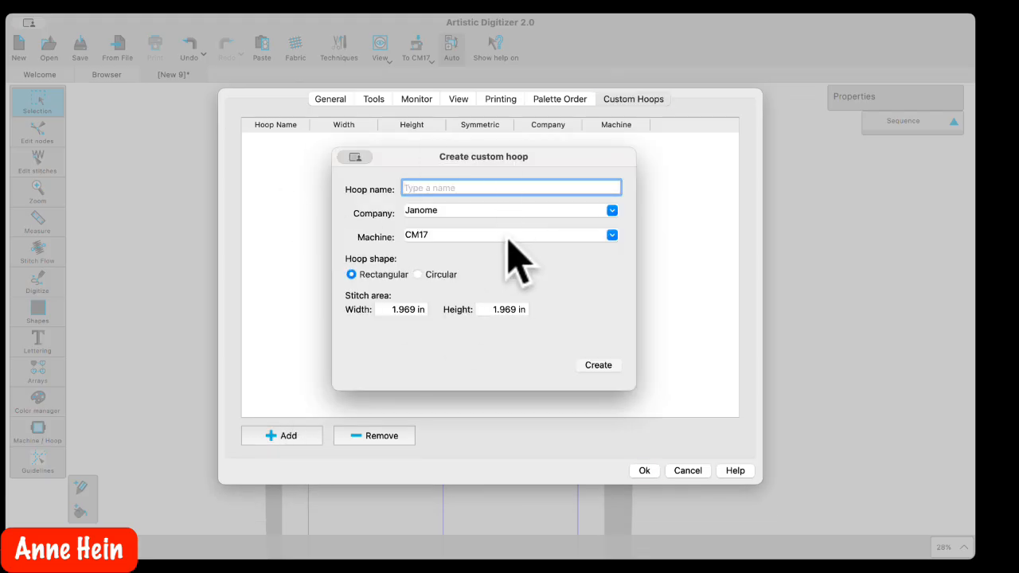
click(605, 366)
click(644, 471)
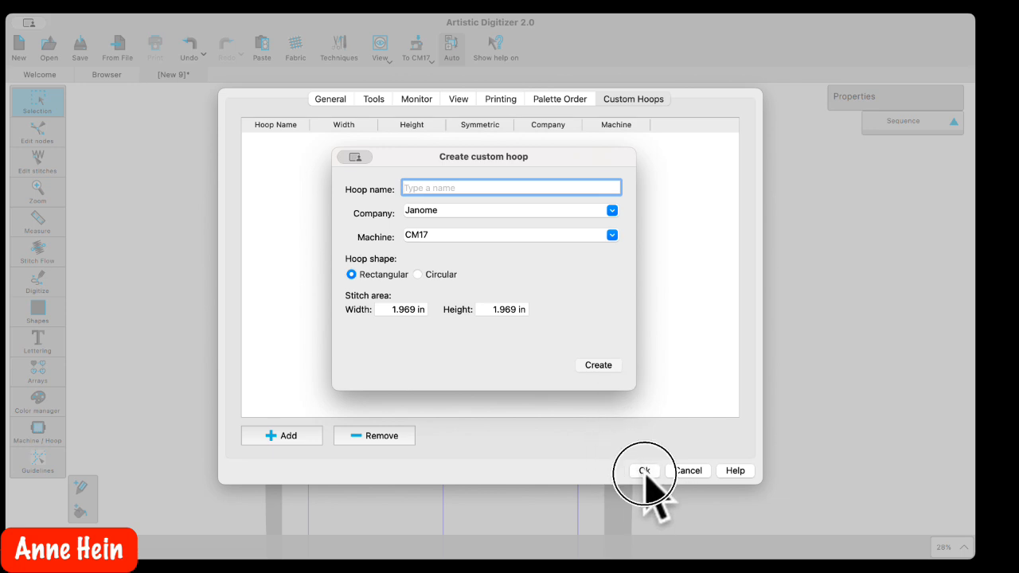
click(353, 155)
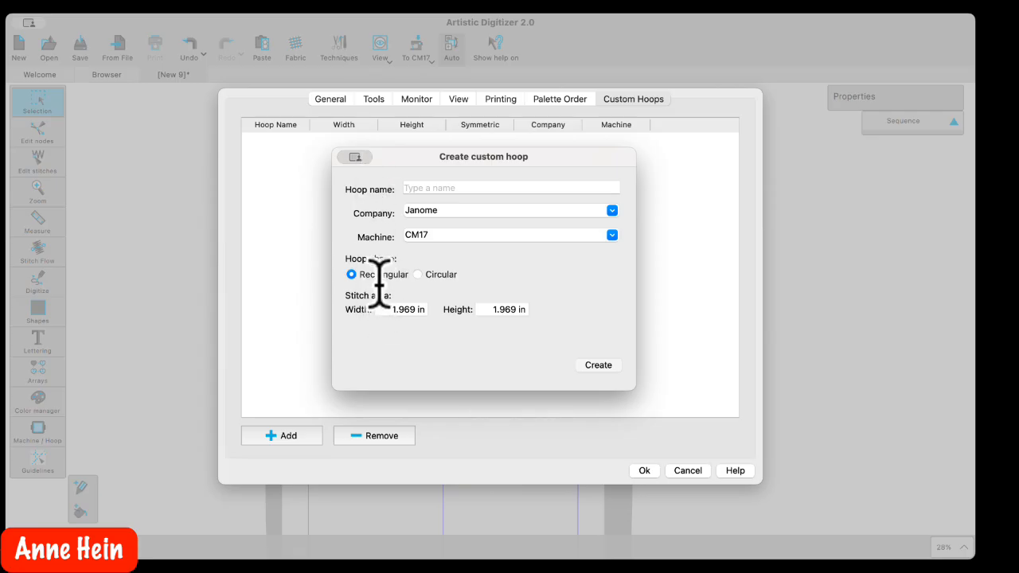
click(406, 186)
click(359, 229)
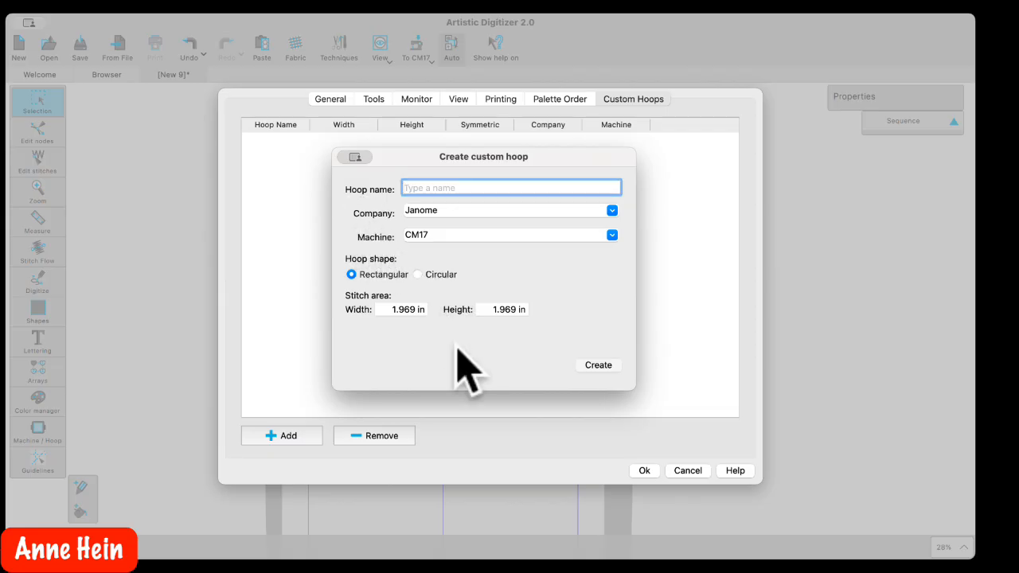
click(363, 156)
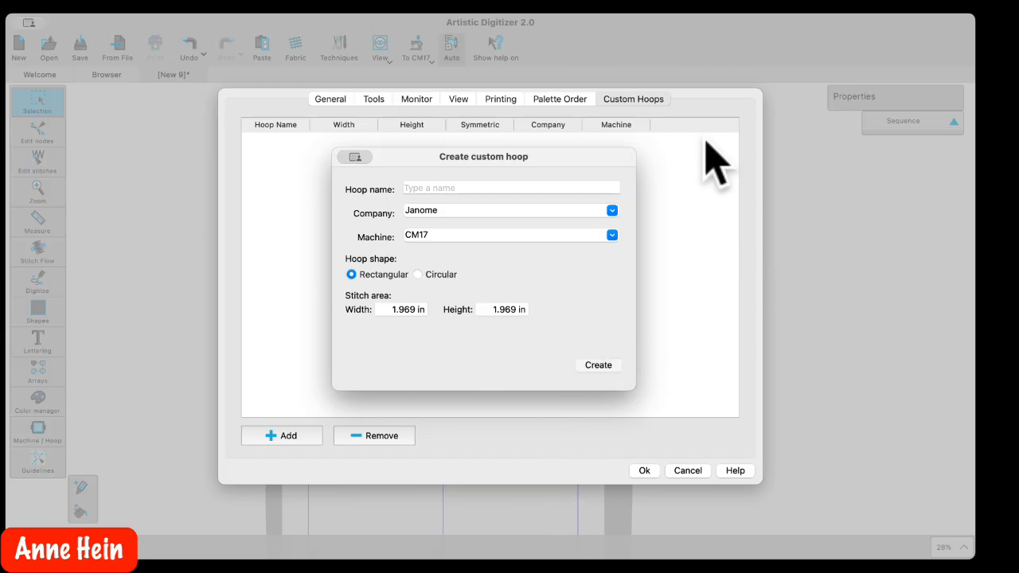
click(231, 91)
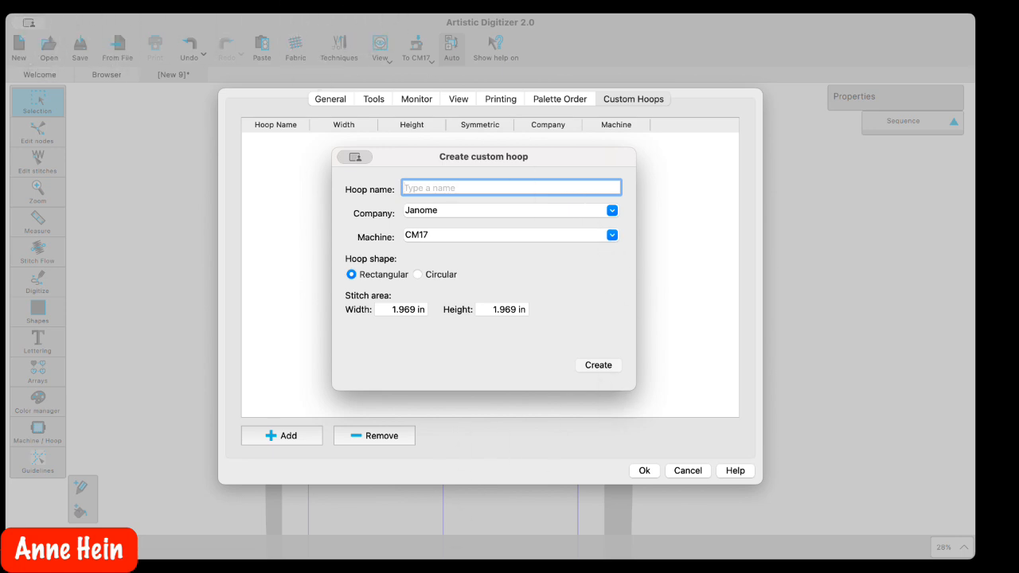
click(492, 571)
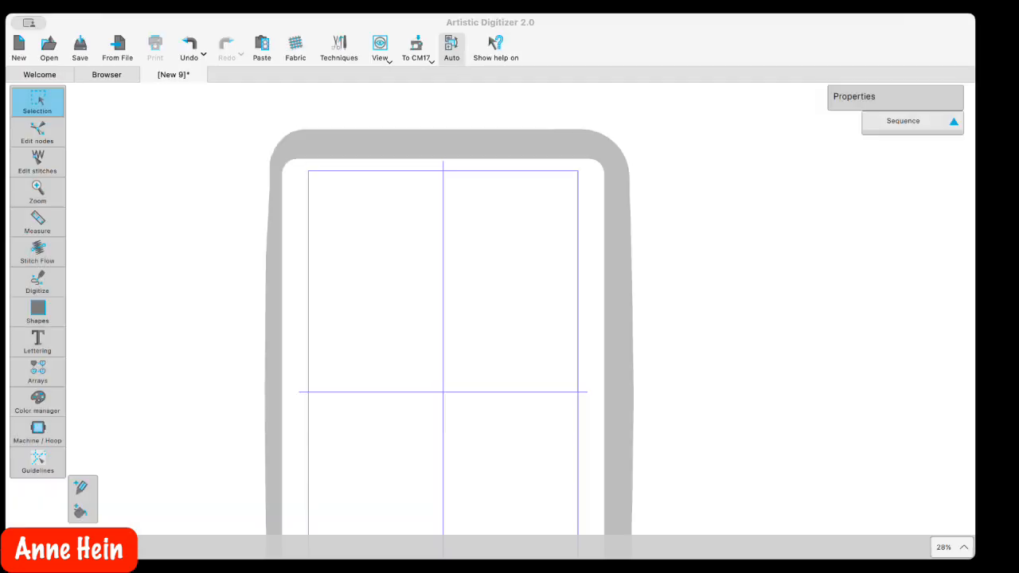
click(401, 458)
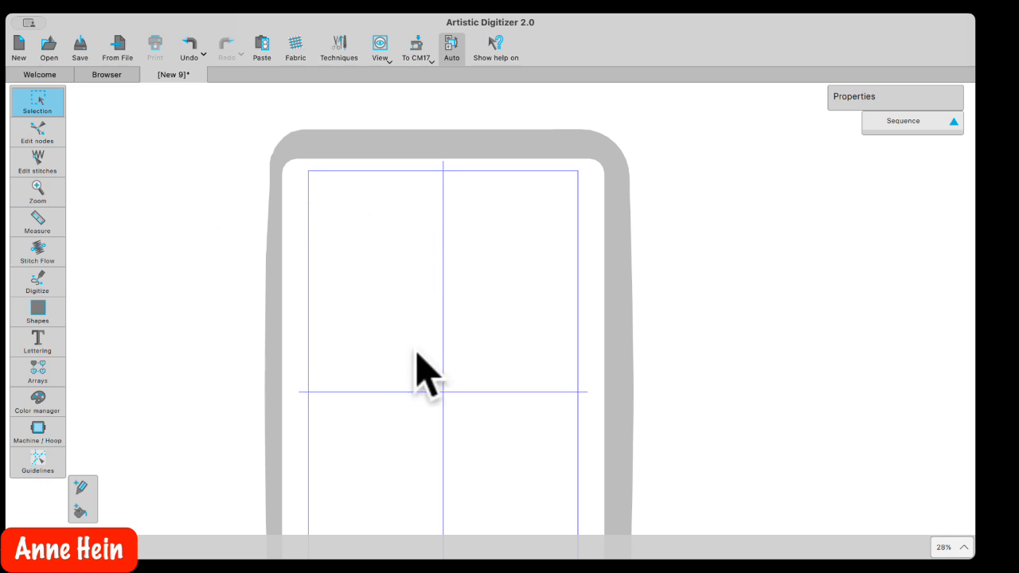
- Draw a filled rectangle about 4.79 in wide and 4.07 in high just above the hoop's centre and select it
scroll(416, 369, down, 2)
click(37, 310)
click(37, 309)
mouse_move(385, 233)
mouse_down()
mouse_move(467, 318)
mouse_move(502, 331)
mouse_up()
click(37, 102)
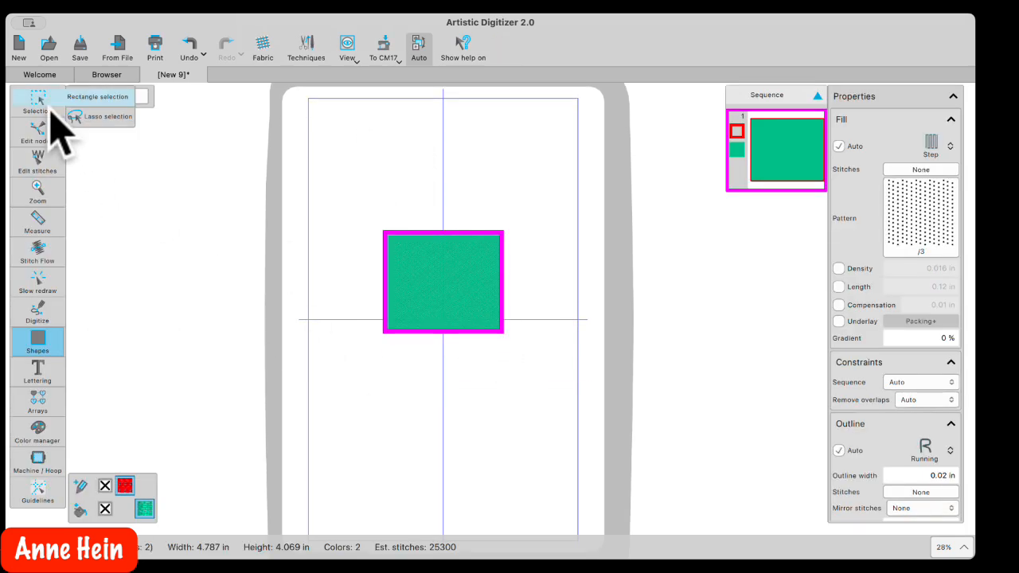
click(36, 99)
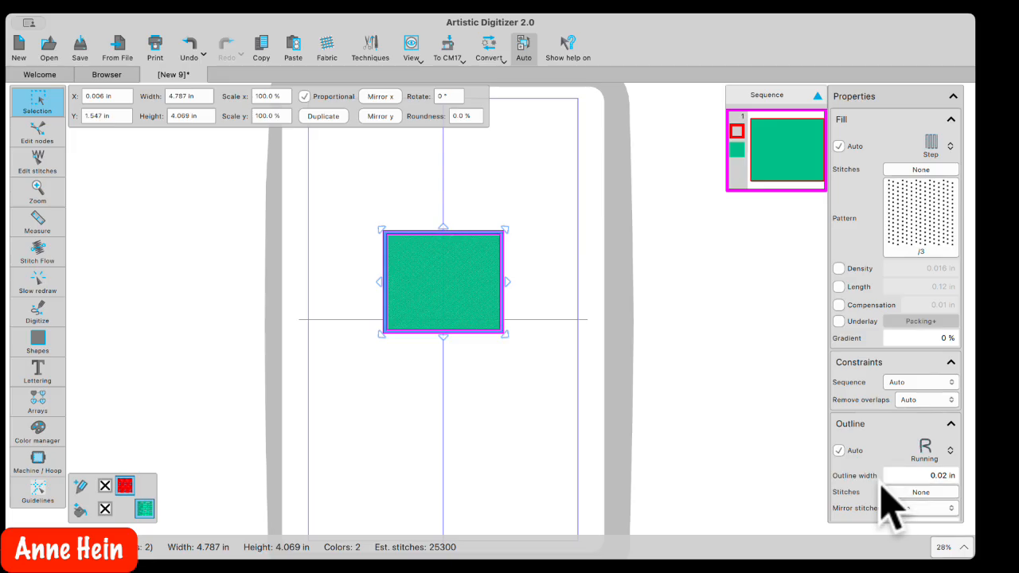
- Change the rectangle's outline type to Satin serial and set its outline width to 1.15 in
click(927, 452)
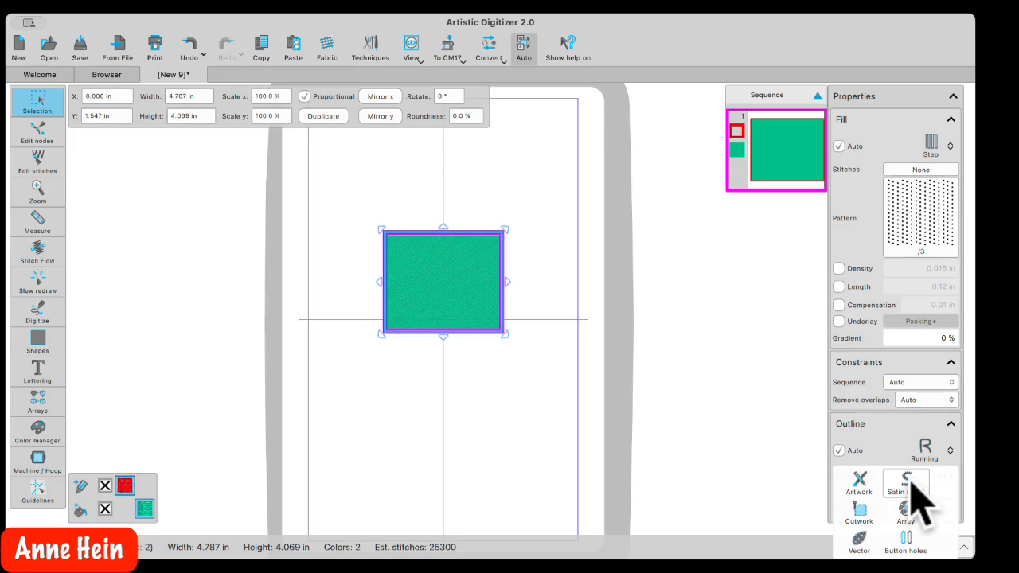
click(907, 482)
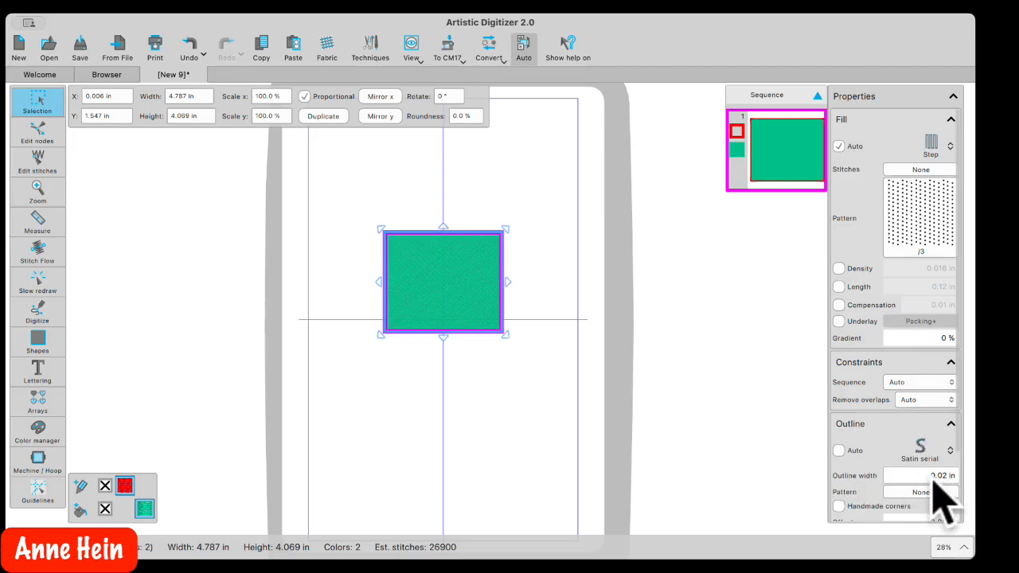
click(920, 478)
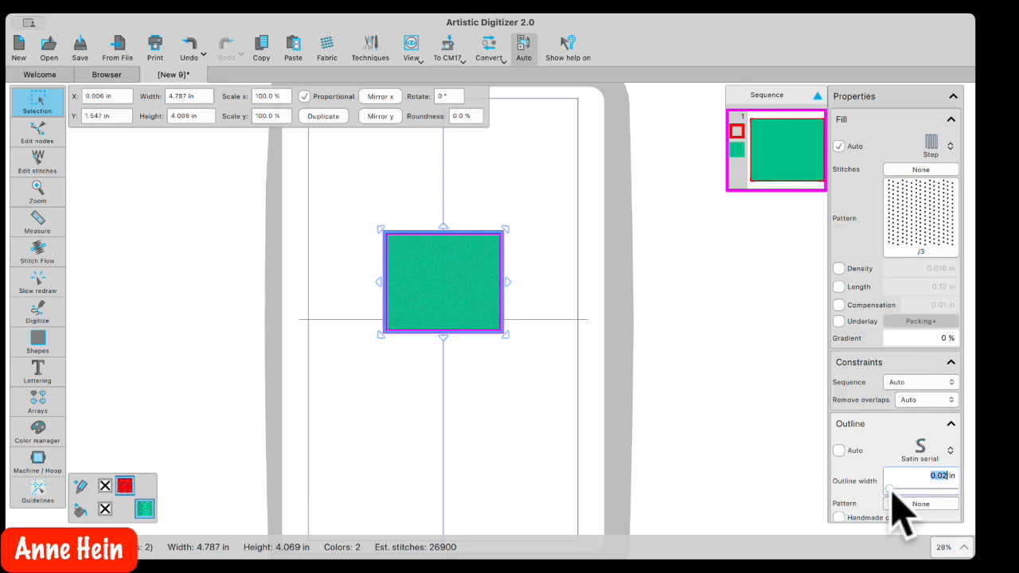
text(1.15)
key(Return)
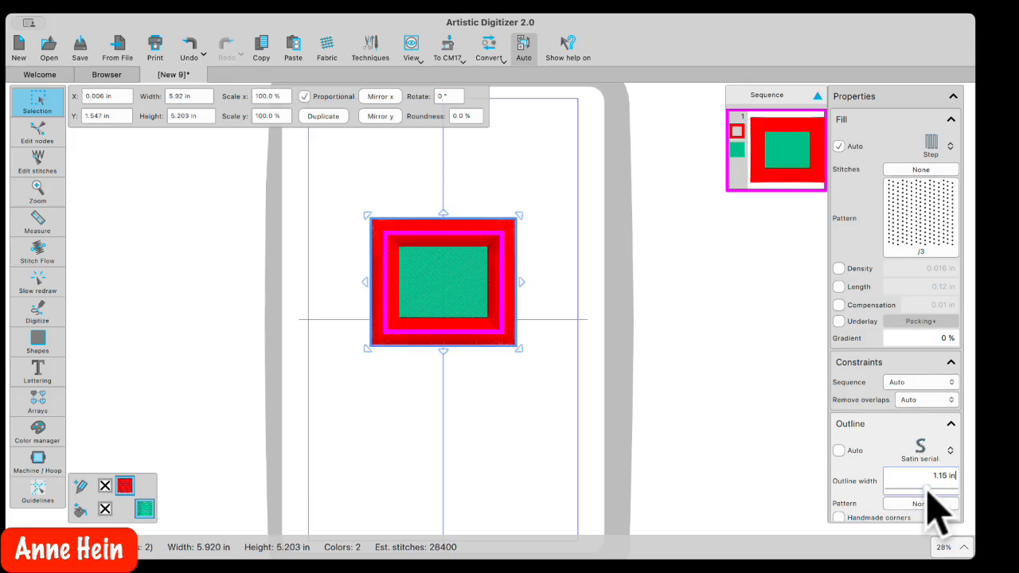
- Reduce the rectangle's satin outline width to 0.08 in and apply it
click(894, 476)
key(Return)
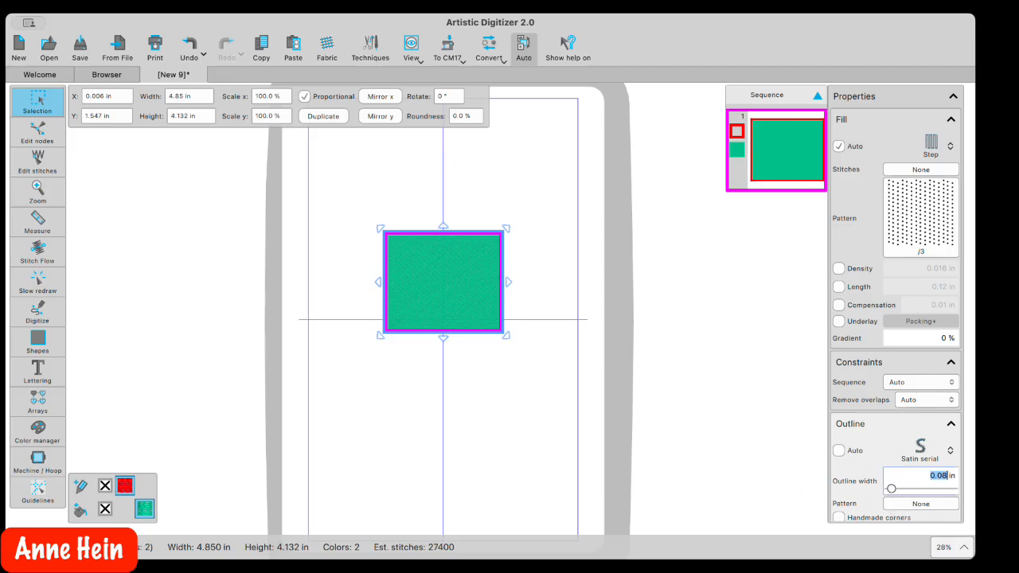
click(476, 373)
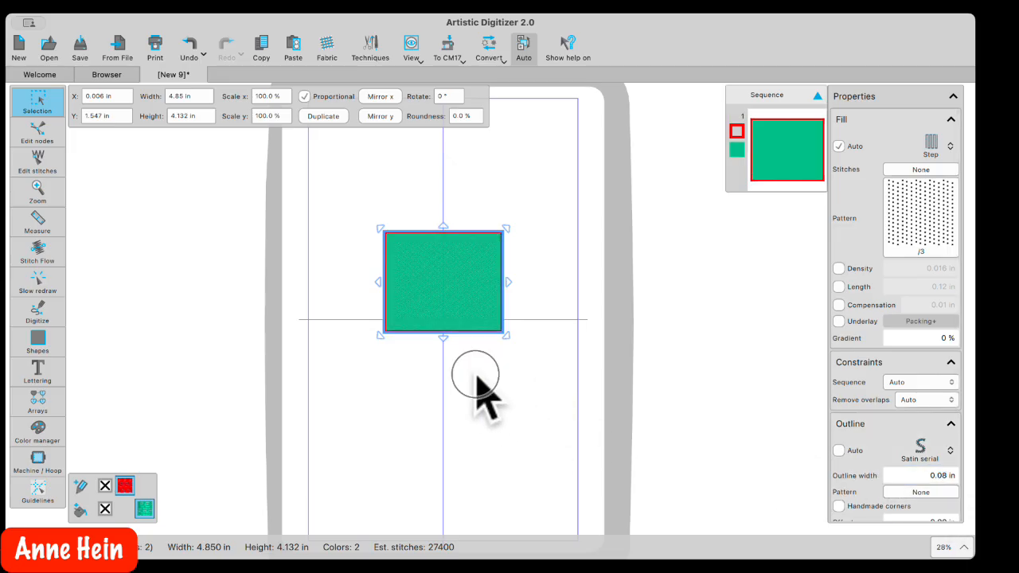
- Center the rectangle design in the hoop and resize it with Fit to Hoop
scroll(443, 353, up, 5)
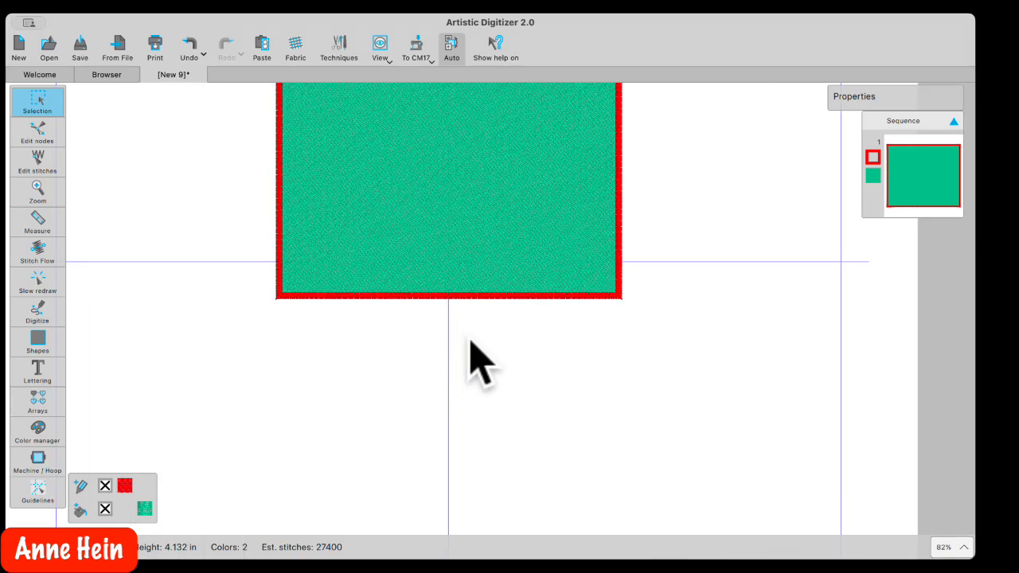
scroll(479, 312, down, 5)
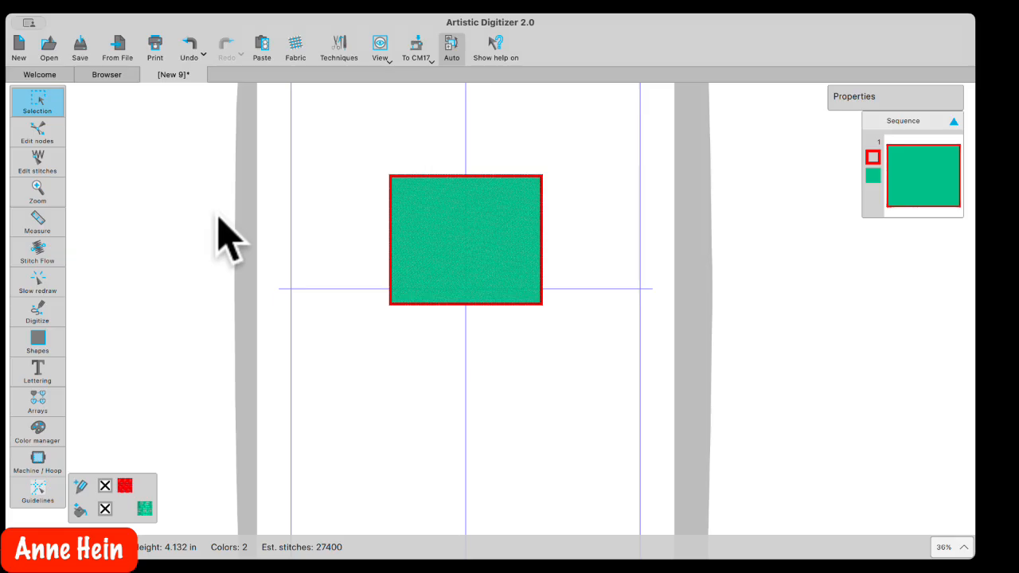
click(417, 40)
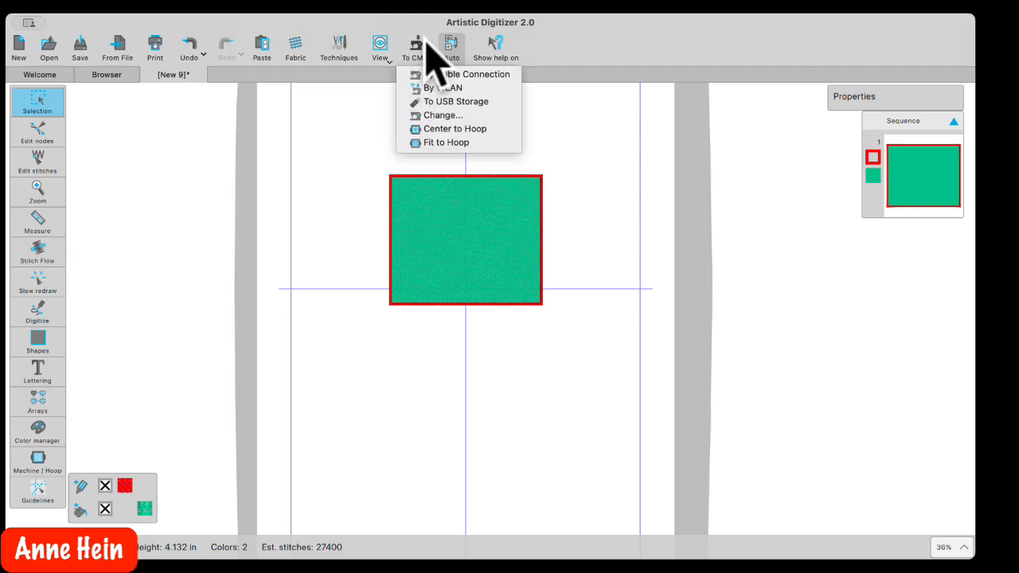
click(448, 128)
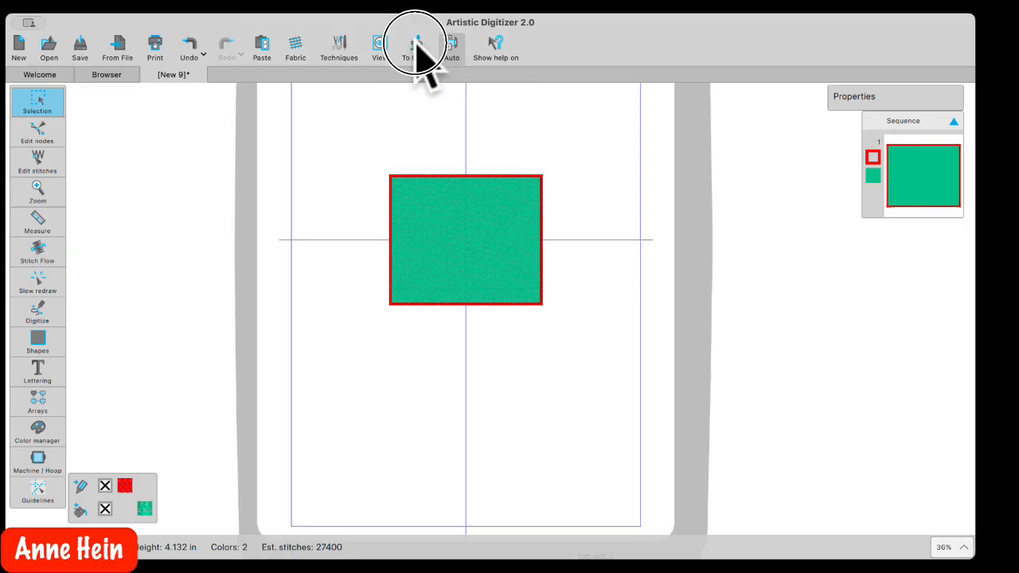
click(417, 46)
click(446, 144)
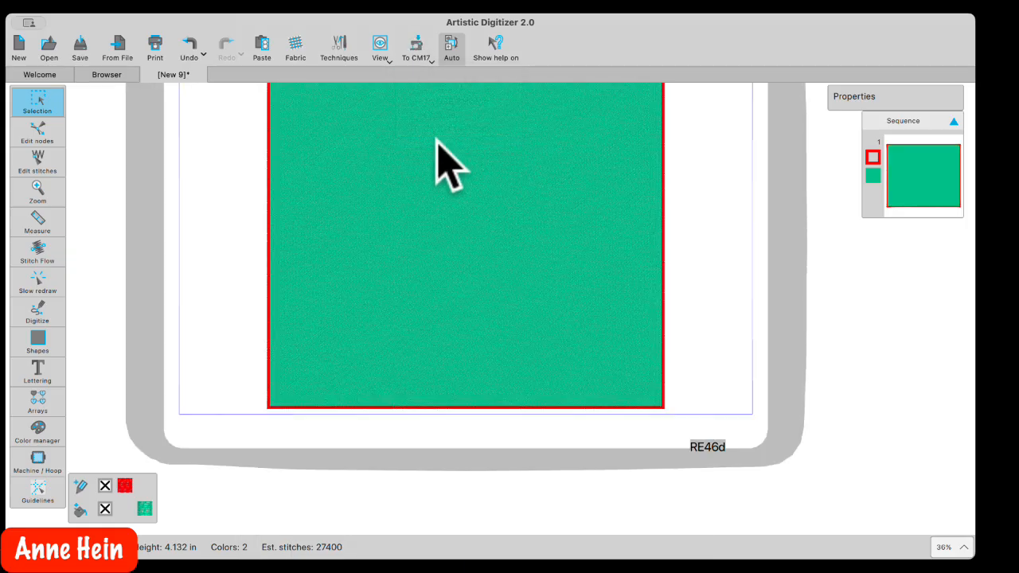
scroll(459, 176, down, 6)
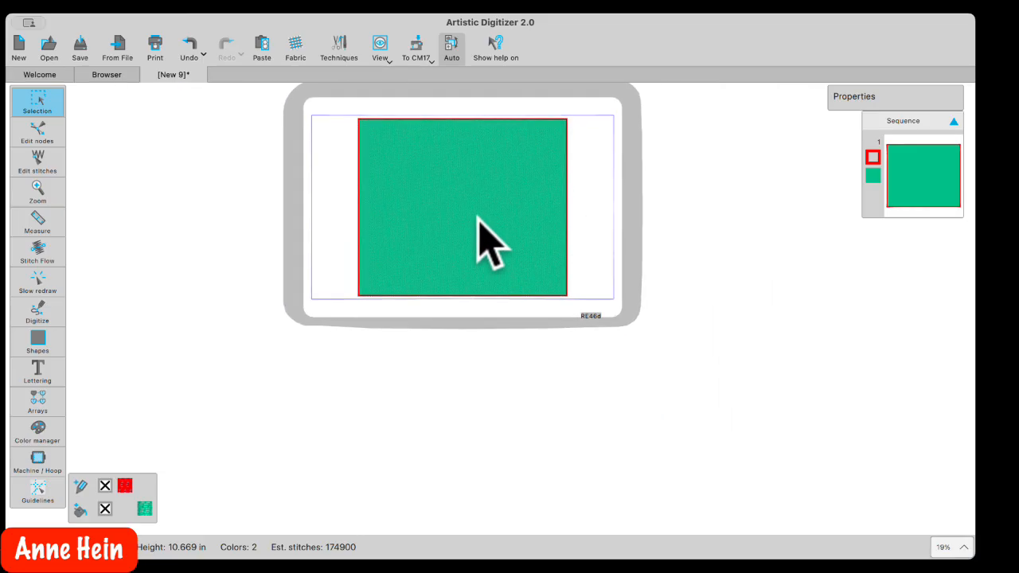
scroll(478, 215, up, 3)
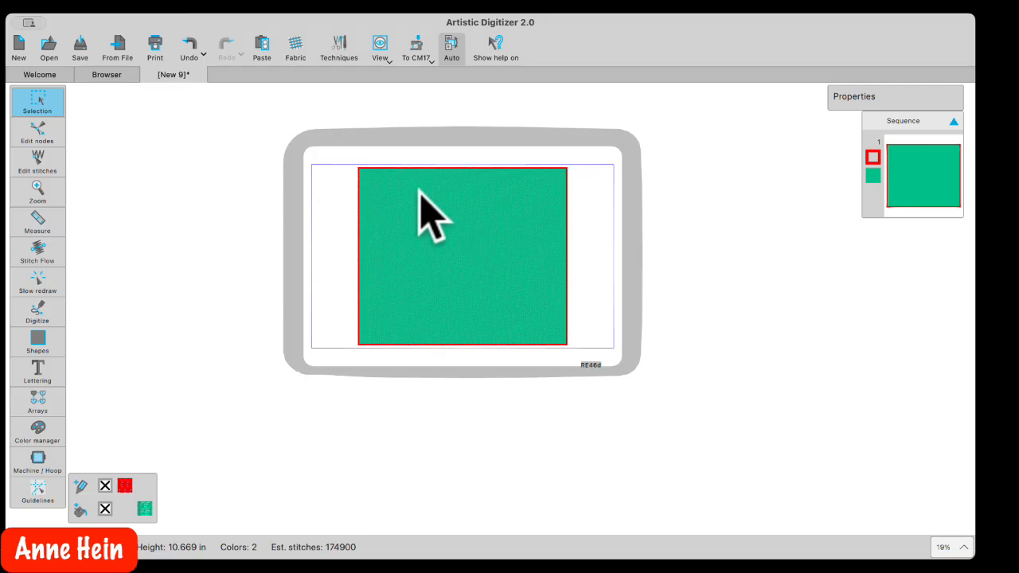
click(417, 42)
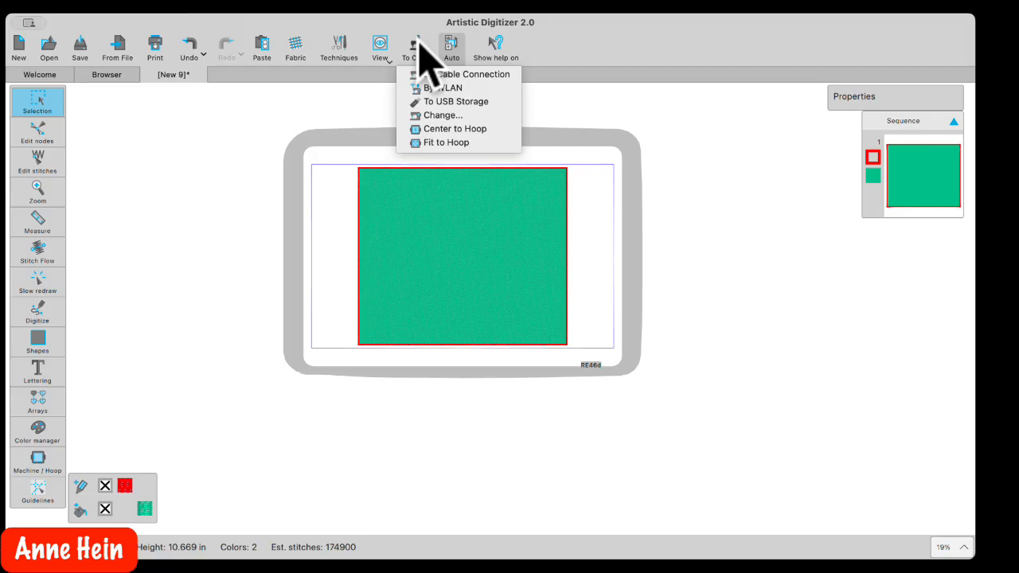
click(343, 114)
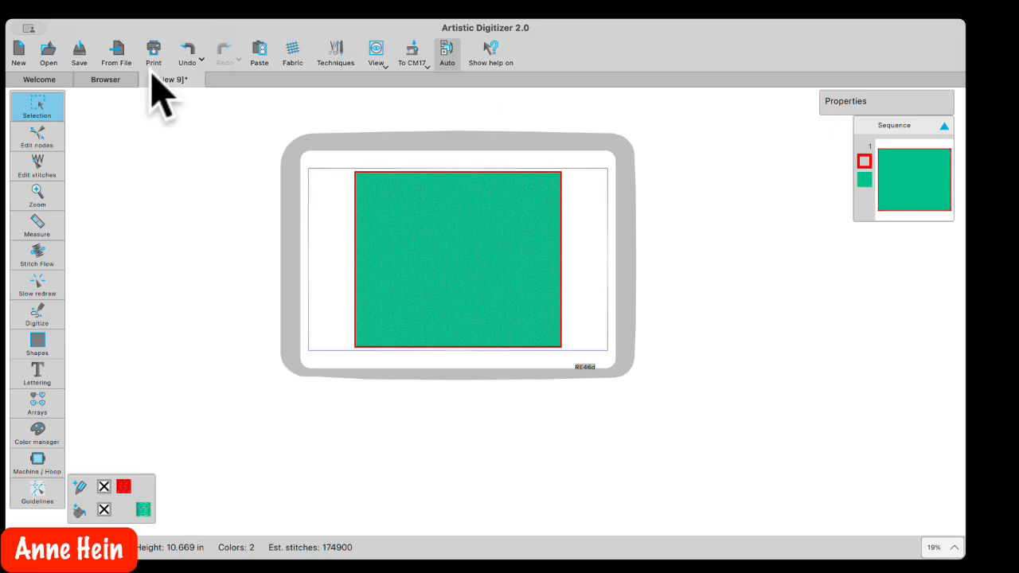
click(416, 46)
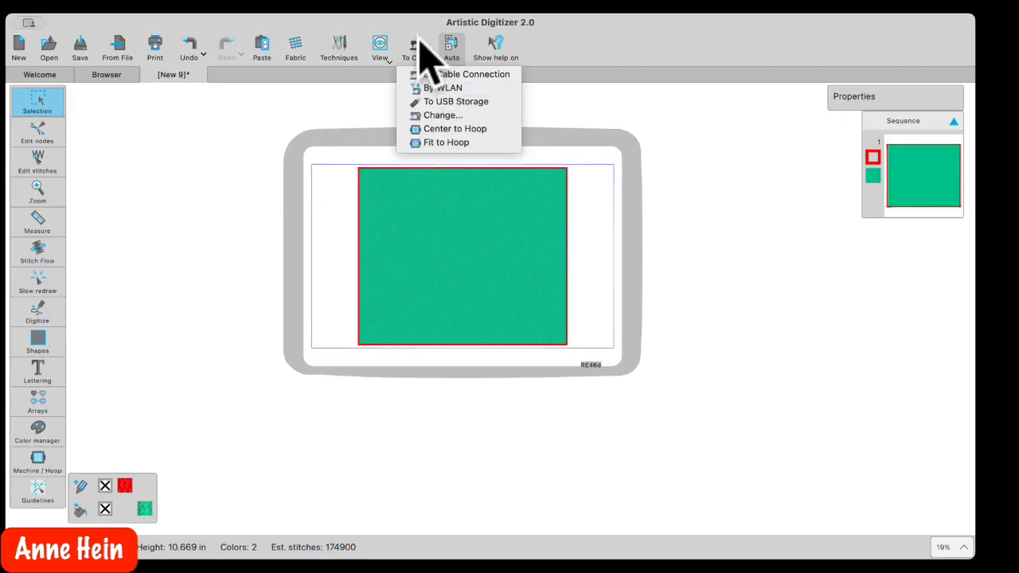
click(350, 102)
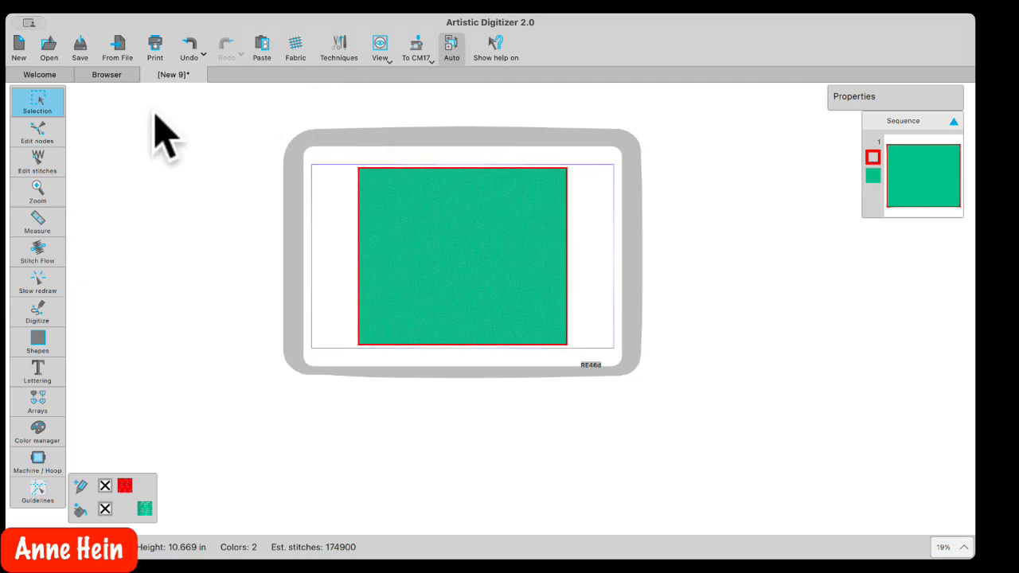
- Close the rectangle document without saving its changes and return to the Welcome page
click(151, 76)
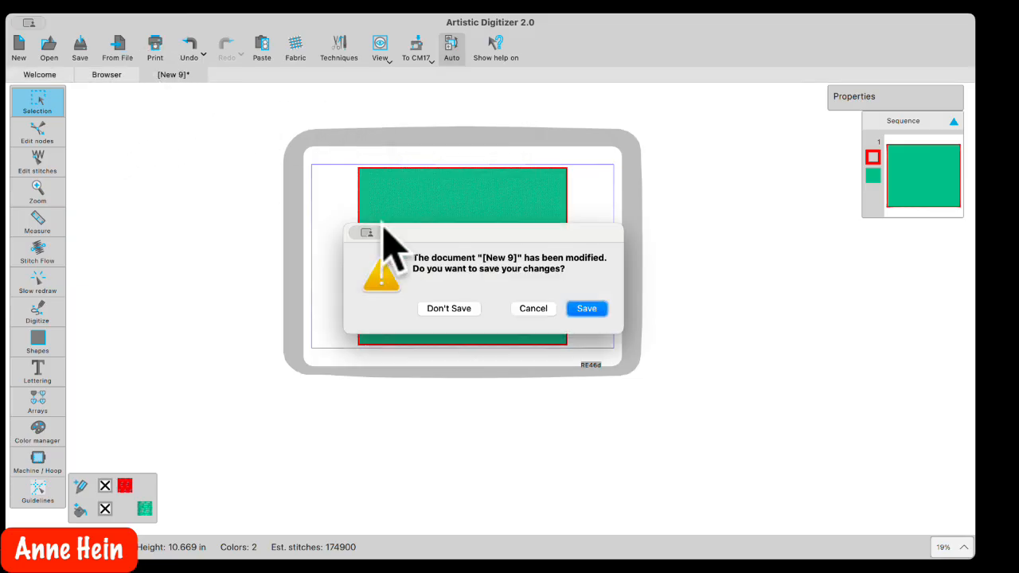
click(462, 322)
click(32, 73)
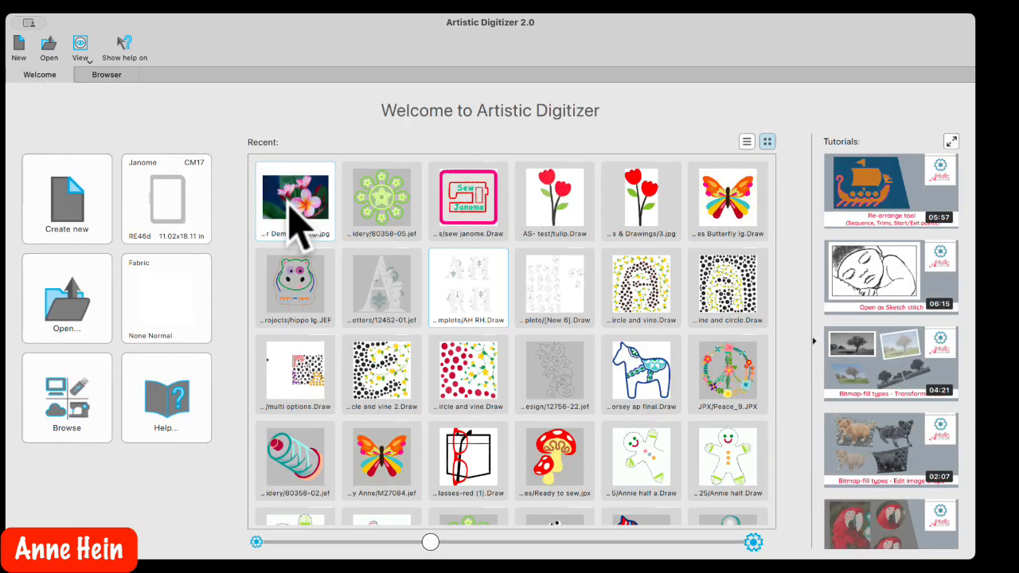
- Open the recent pink flower photo as PaintStitch, cropped to about 4.585 in wide and 4.323 in high
click(305, 200)
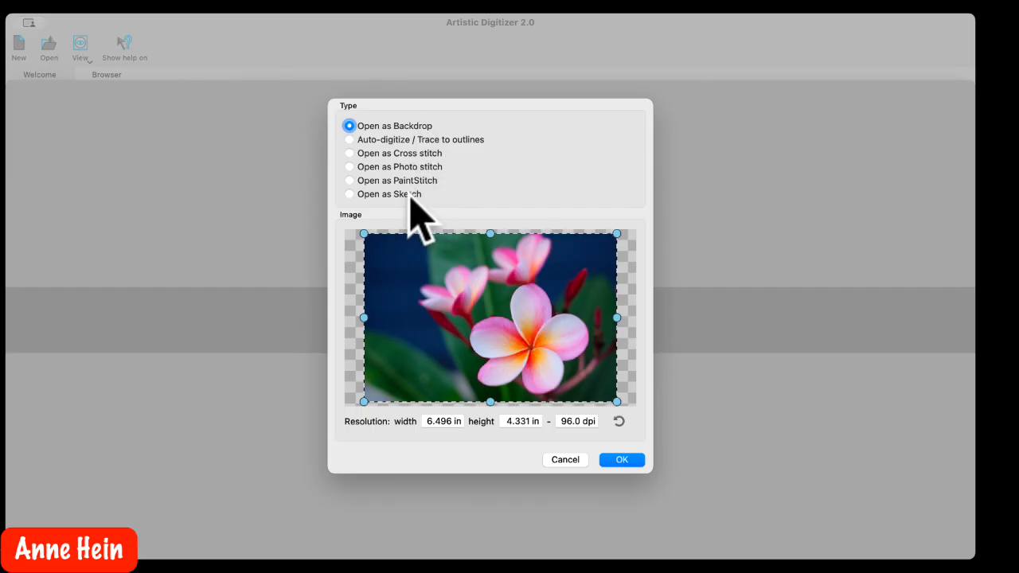
click(351, 181)
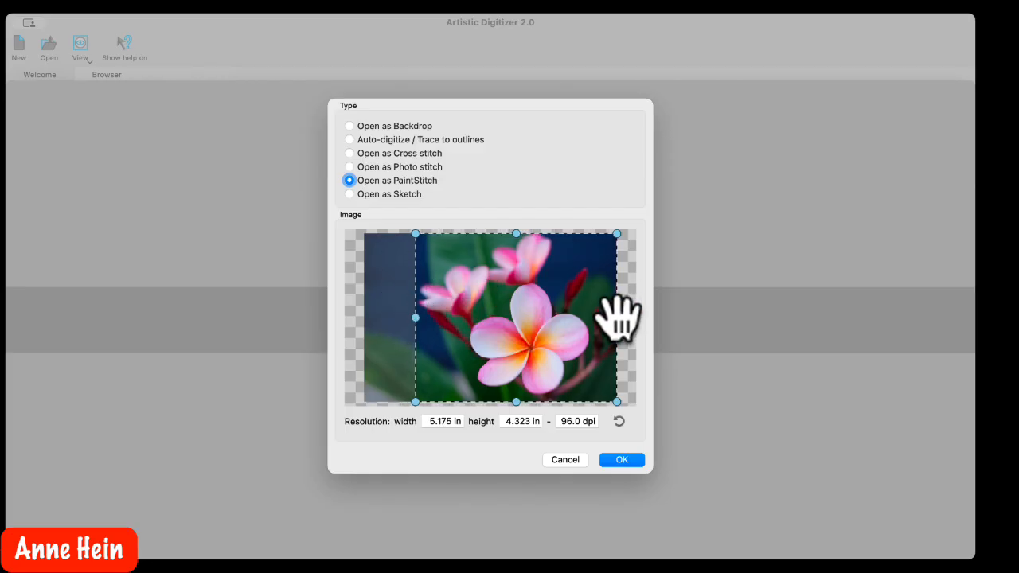
drag(599, 317, 595, 317)
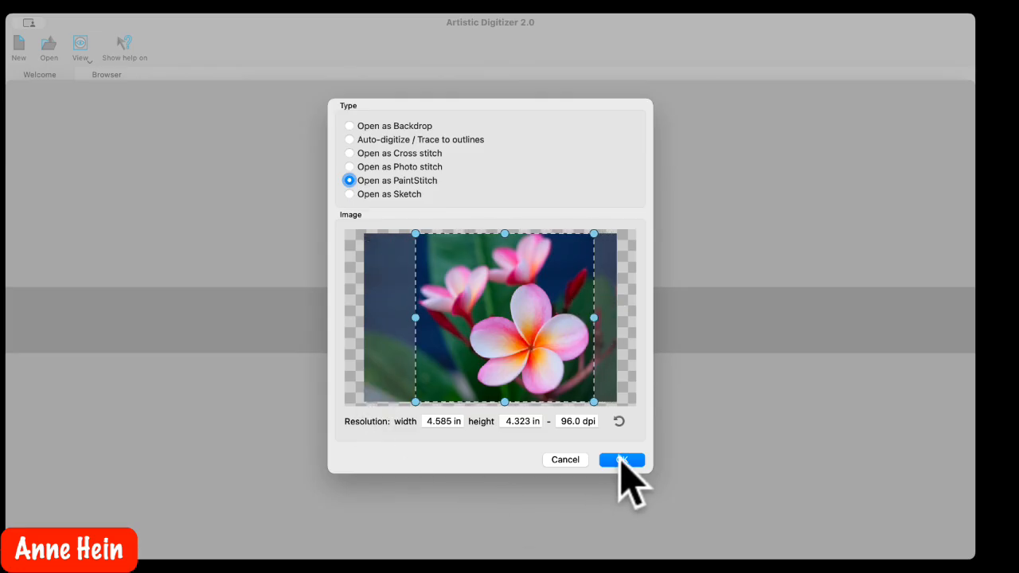
click(624, 461)
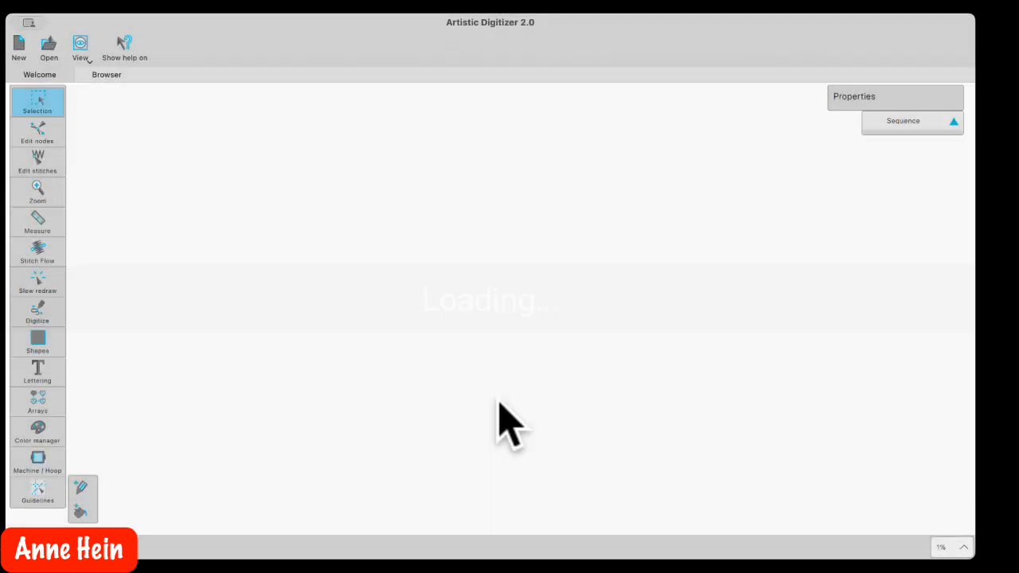
scroll(460, 366, up, 3)
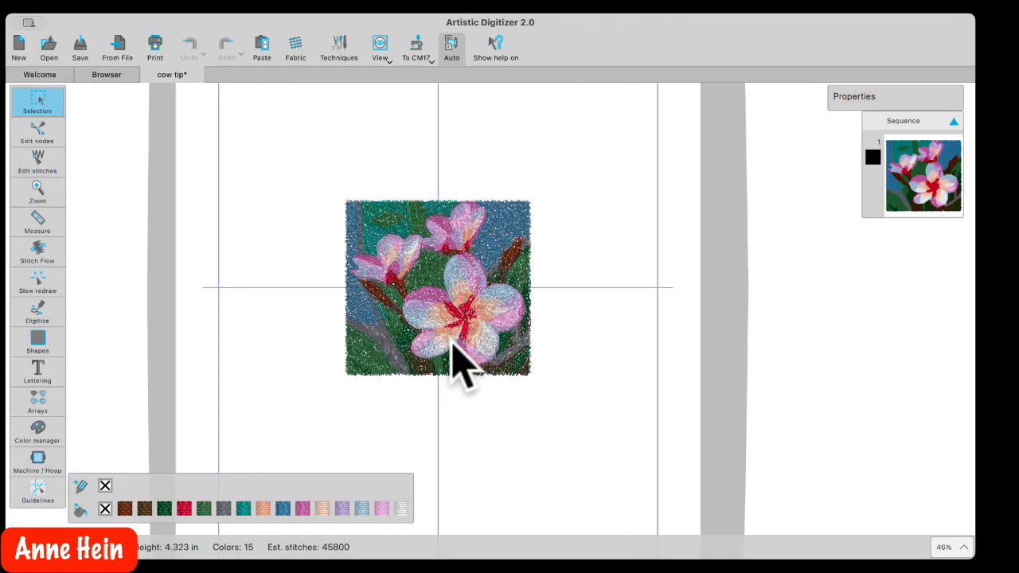
- Select the flower design and change its PaintStitch thread palette to Marathon Polyester
click(482, 257)
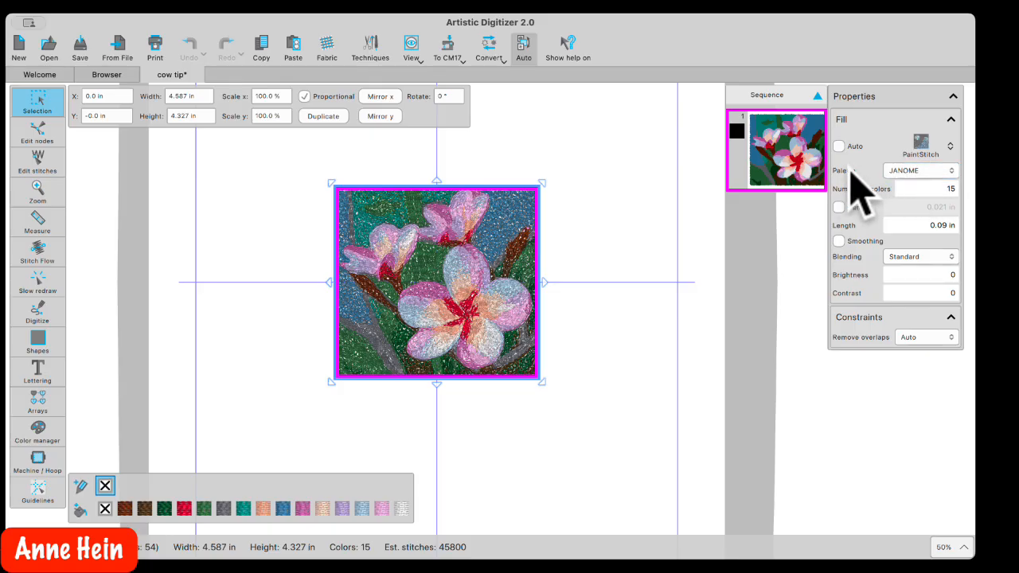
click(954, 172)
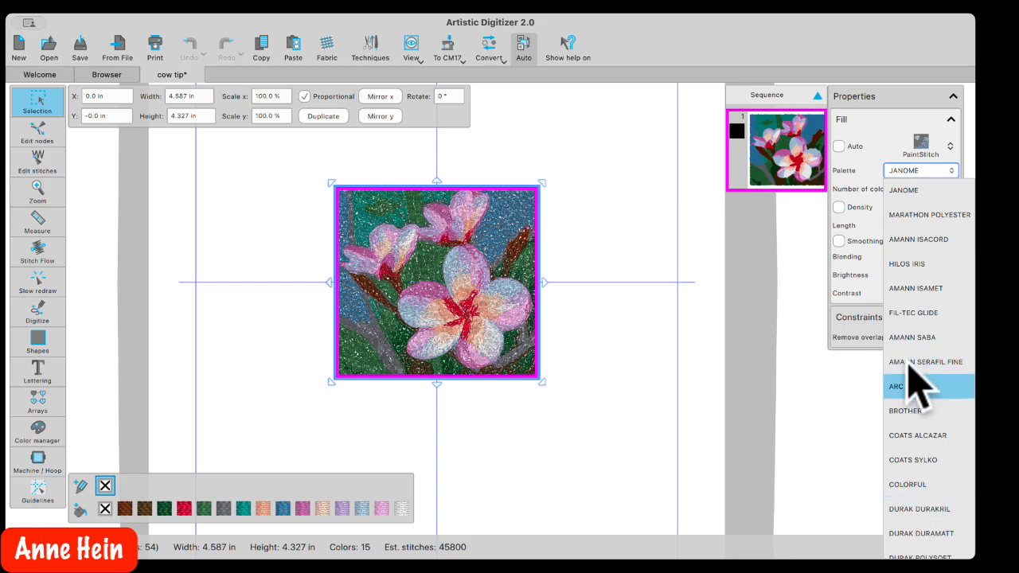
click(926, 171)
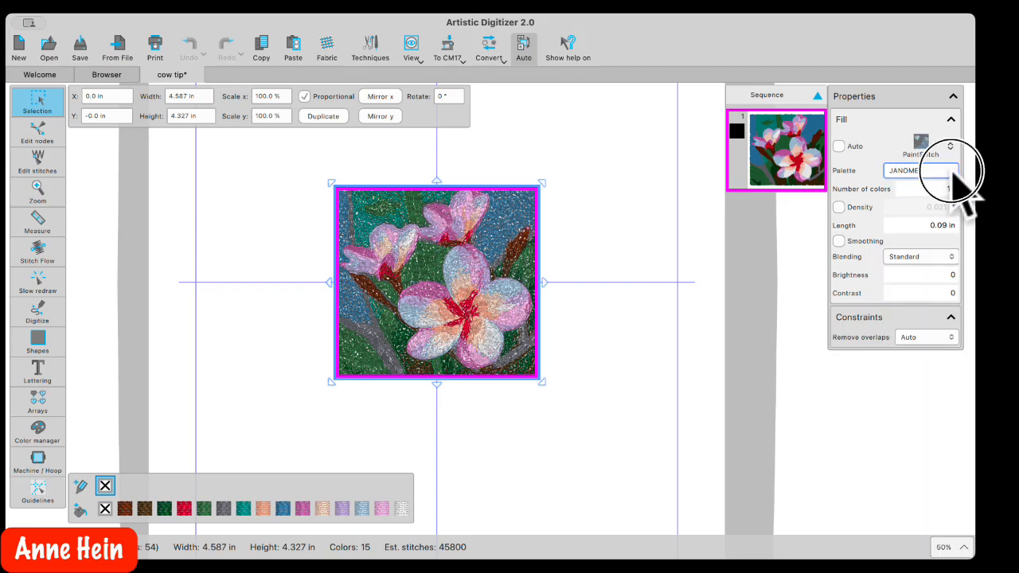
click(953, 171)
click(915, 223)
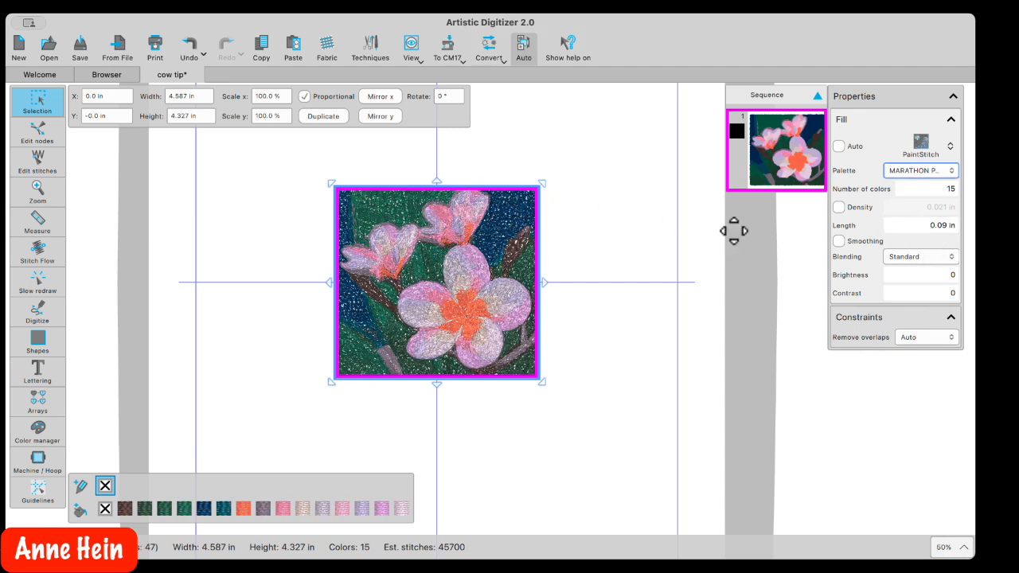
- Increase the flower design's number of colors to 35
click(920, 191)
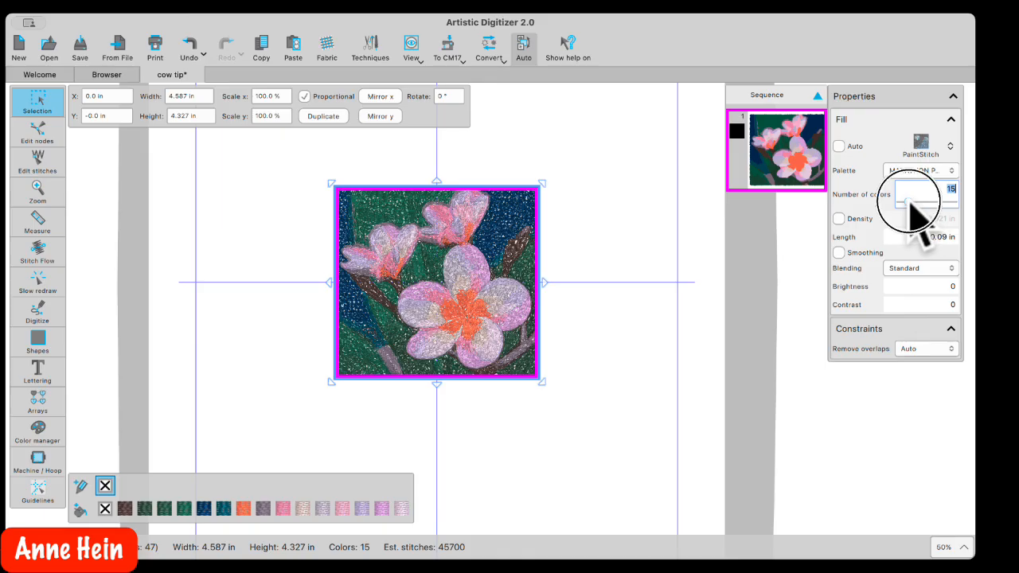
drag(911, 201, 912, 201)
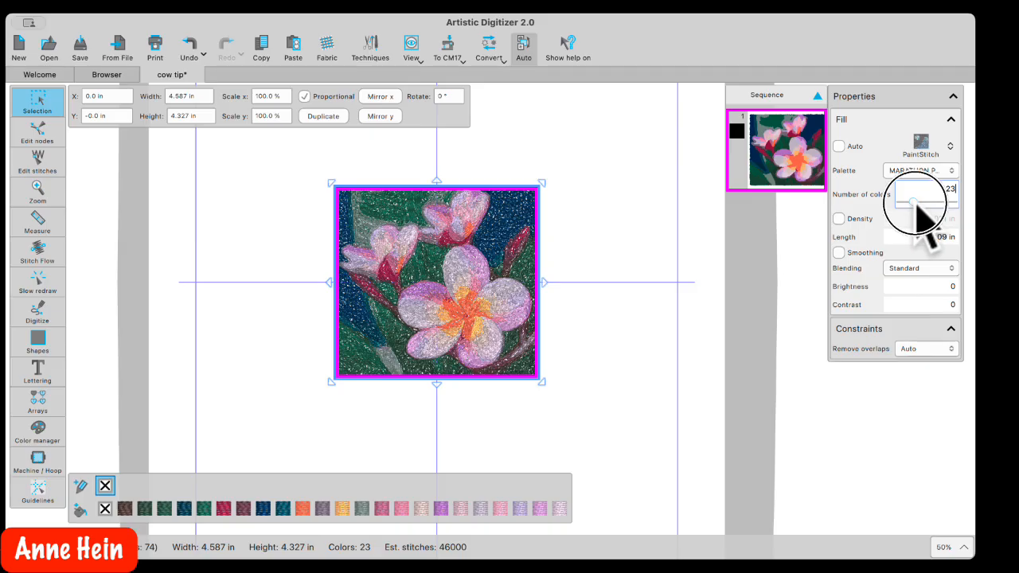
drag(920, 204, 921, 202)
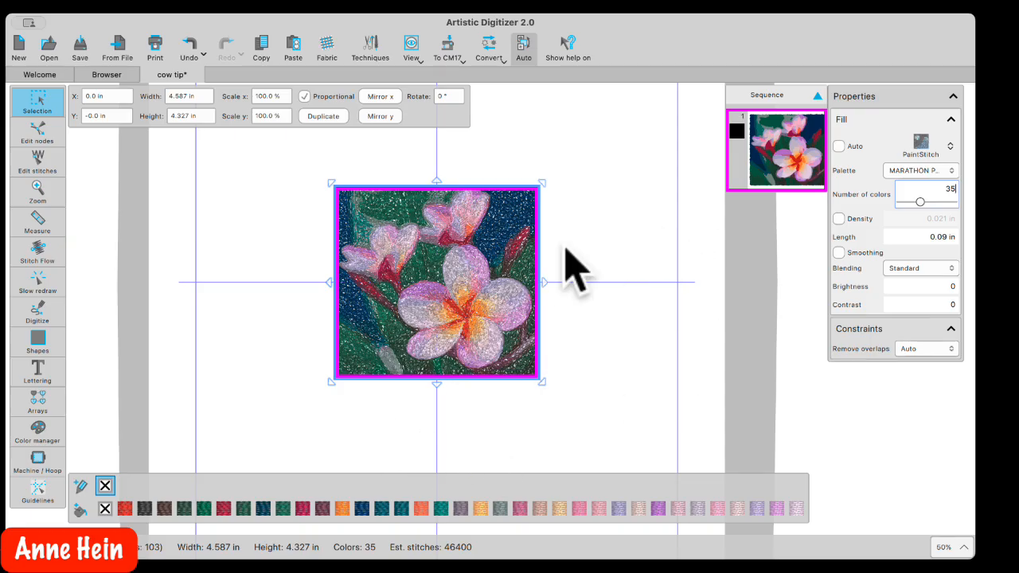
- Switch the flower design's thread palette to JANOME and deselect the design
click(951, 169)
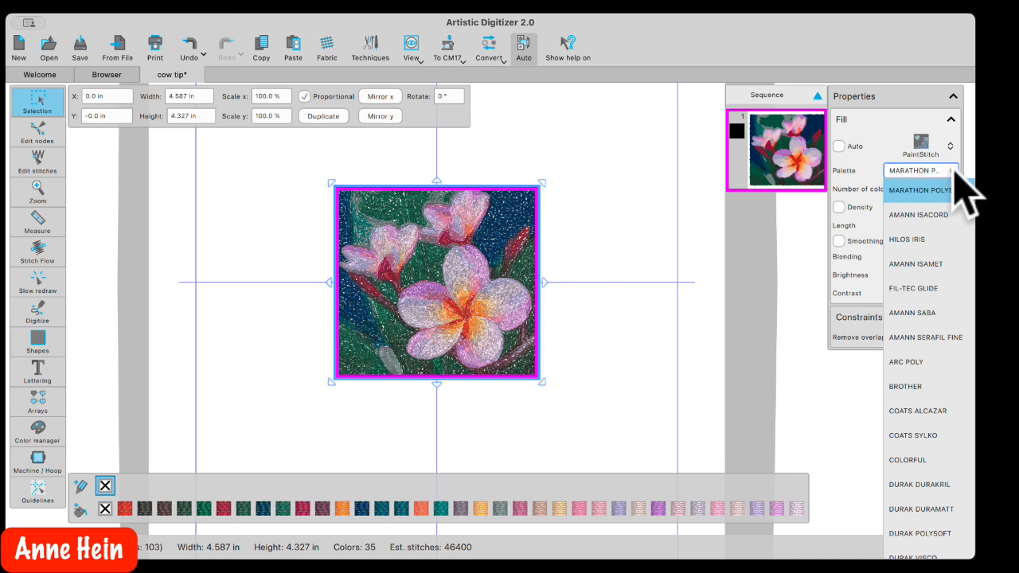
click(948, 179)
click(949, 174)
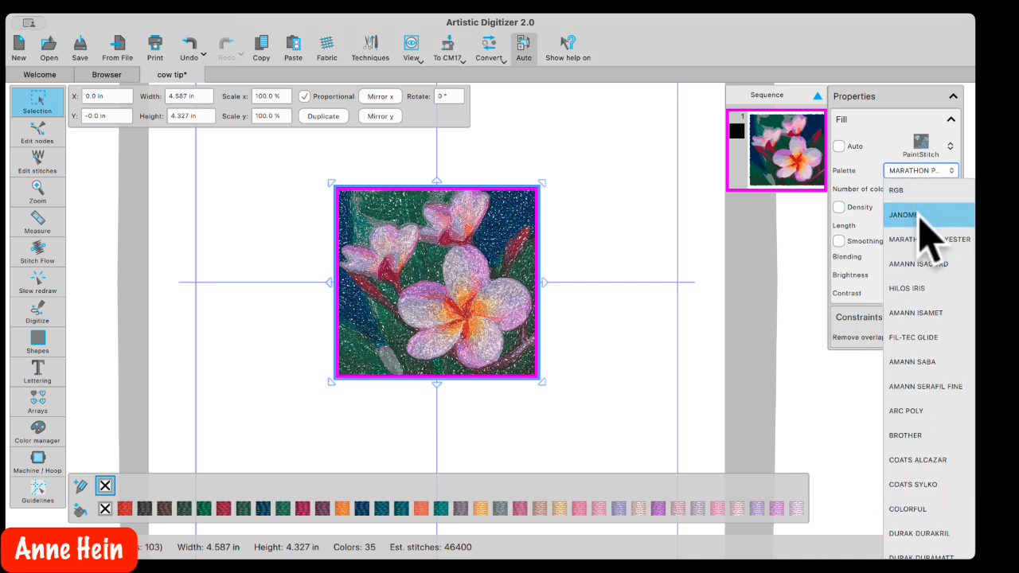
click(920, 216)
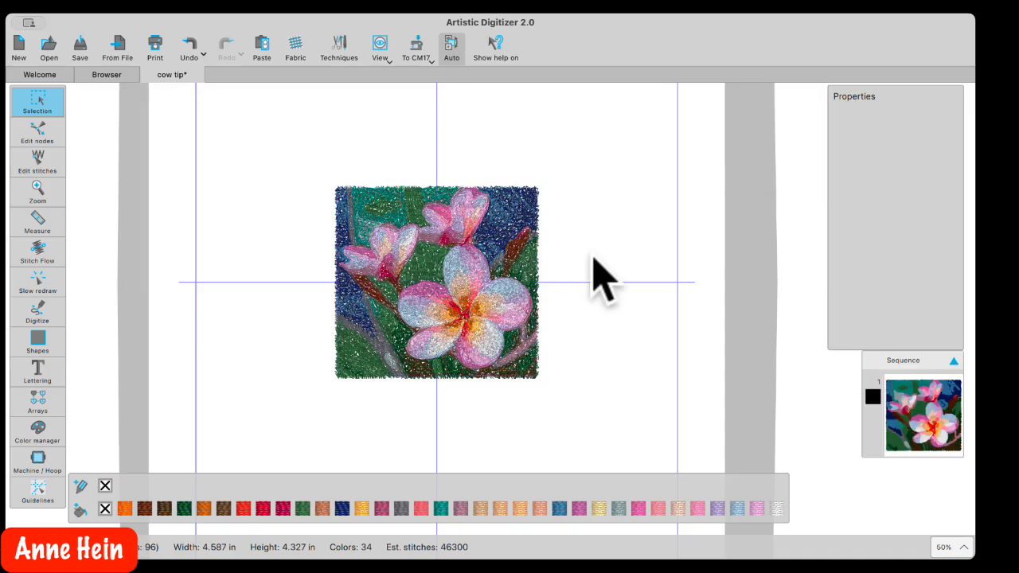
click(591, 272)
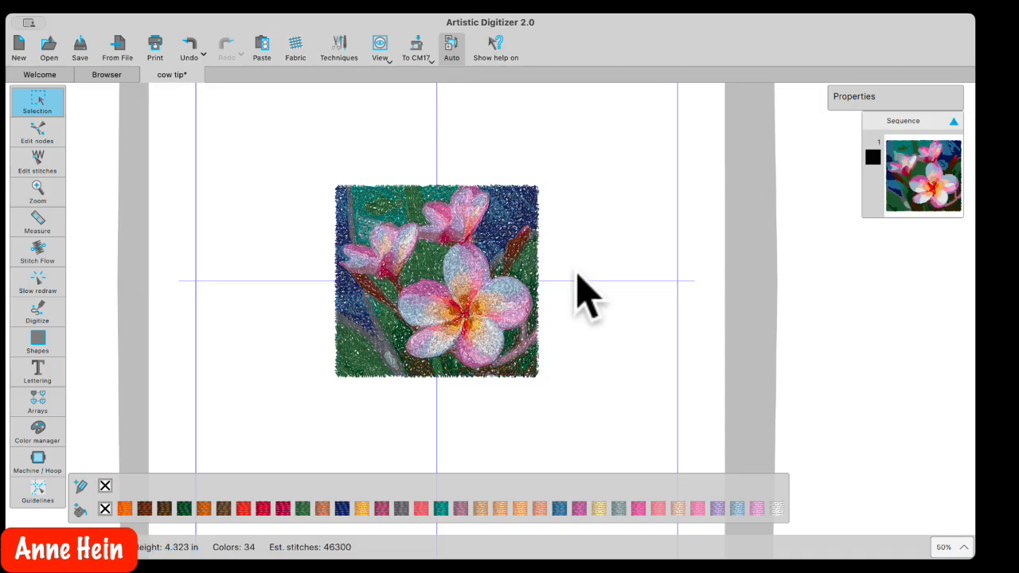
- Examine the PaintStitch flower design in the hoop from different view positions and zoom levels
scroll(585, 294, down, 3)
scroll(590, 299, up, 8)
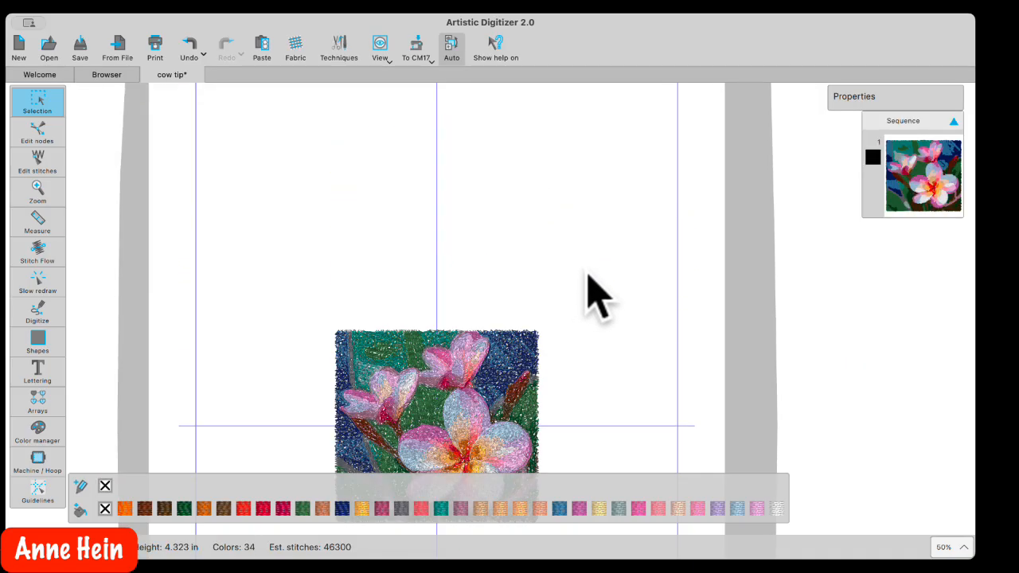
scroll(588, 276, down, 12)
scroll(590, 275, up, 8)
scroll(592, 274, up, 7)
scroll(592, 274, down, 6)
scroll(591, 275, up, 2)
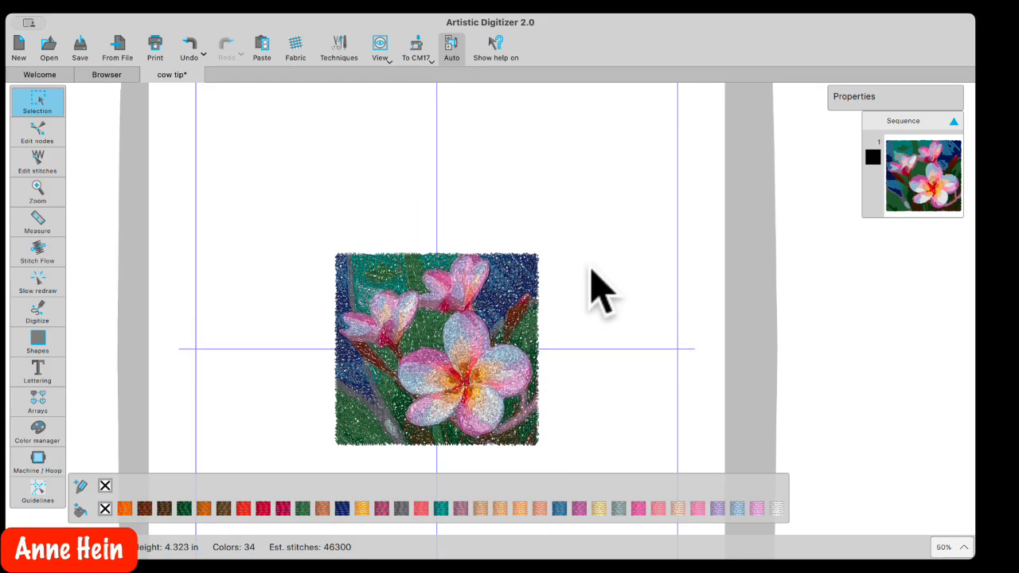
scroll(593, 287, down, 3)
scroll(591, 274, right, 10)
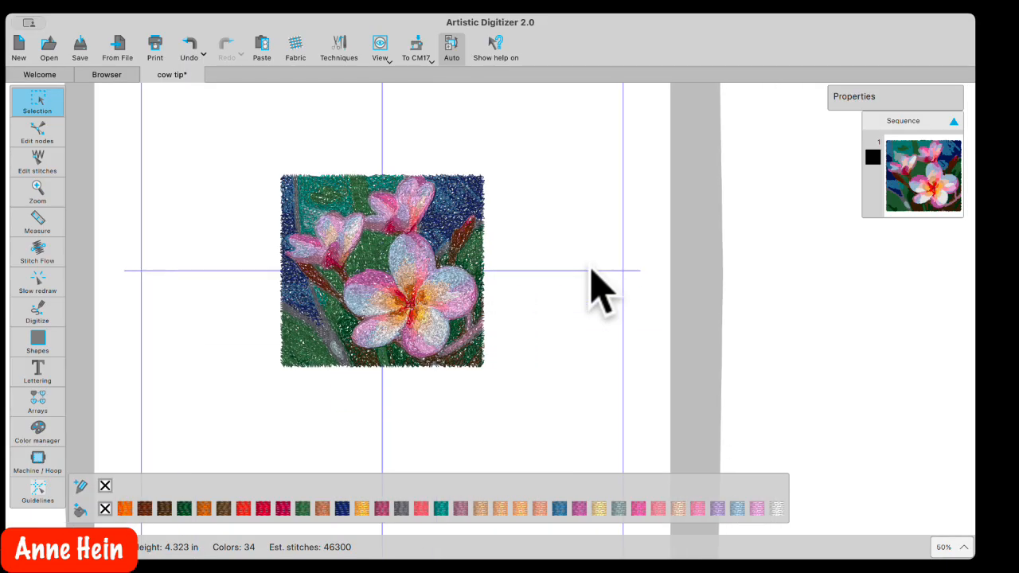
scroll(592, 275, left, 20)
scroll(592, 274, right, 10)
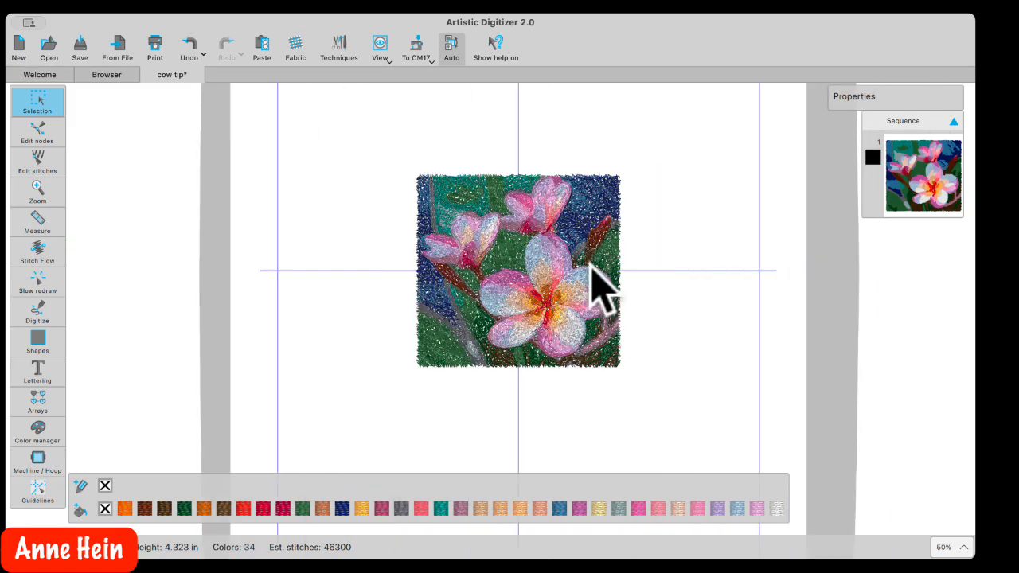
scroll(533, 274, right, 1)
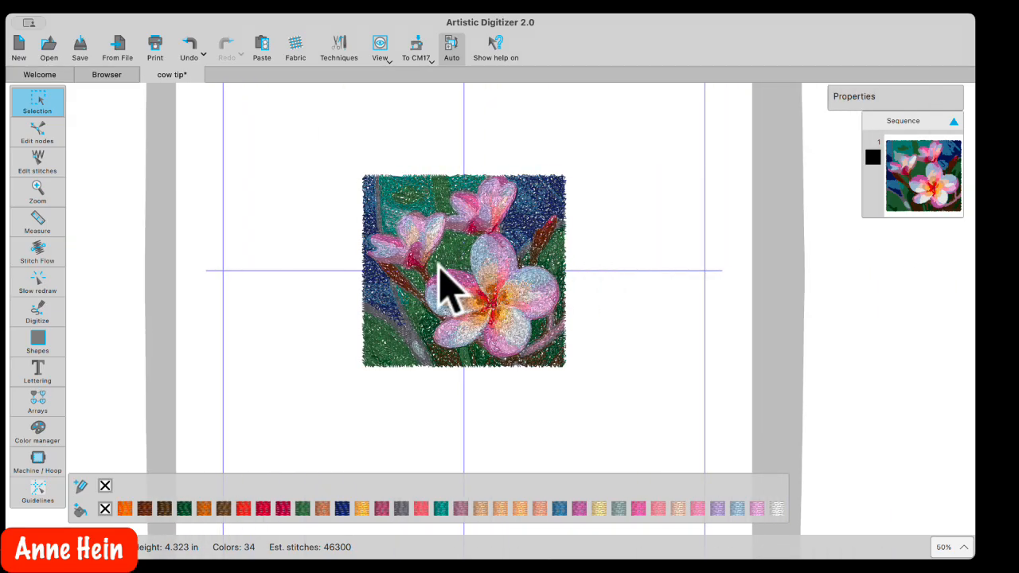
scroll(462, 267, up, 6)
scroll(469, 291, down, 8)
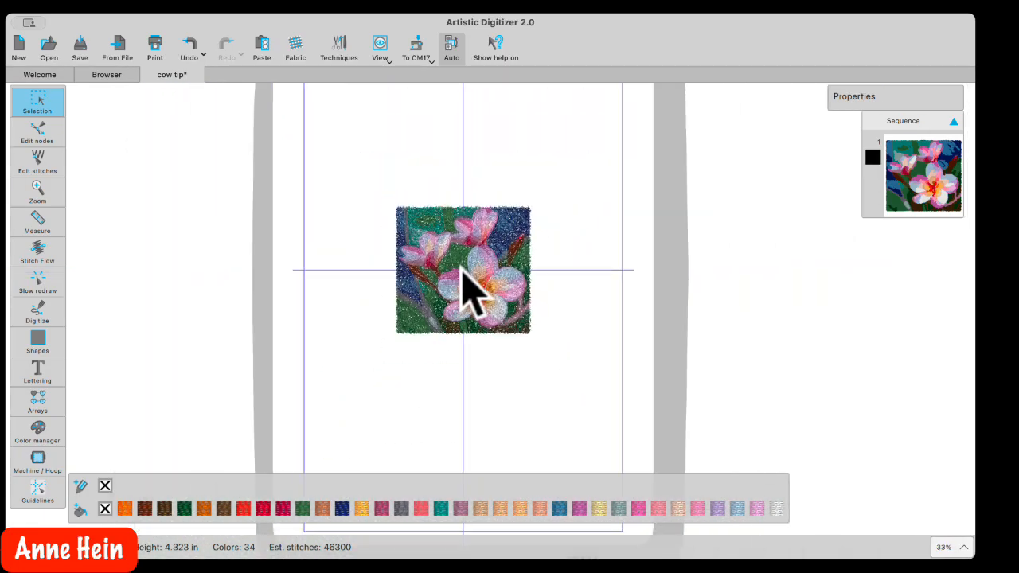
- Select the flower design and enlarge it proportionally from its lower-left corner to about 6.26 in wide by 5.90 in high
scroll(463, 267, up, 5)
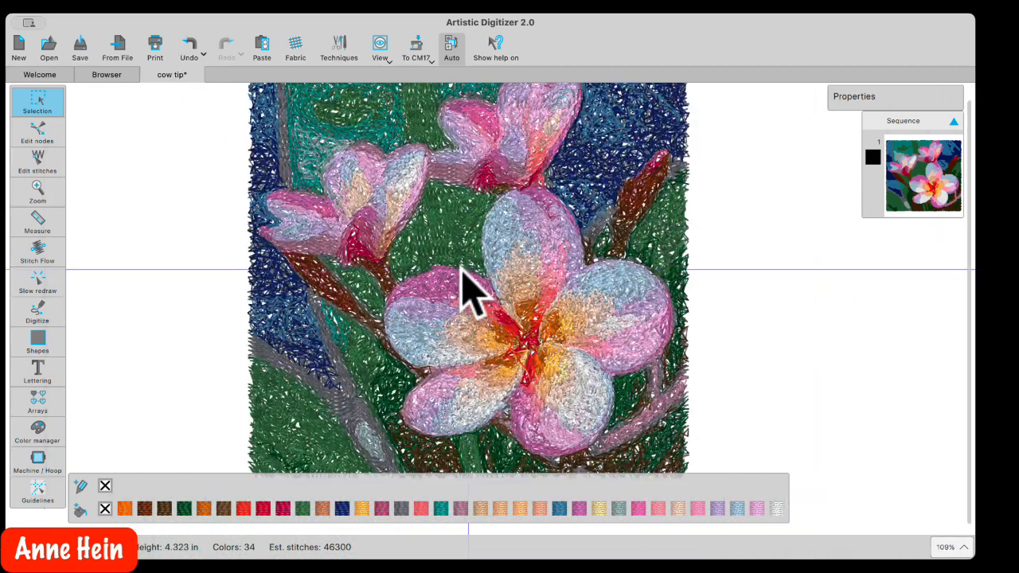
scroll(476, 273, down, 3)
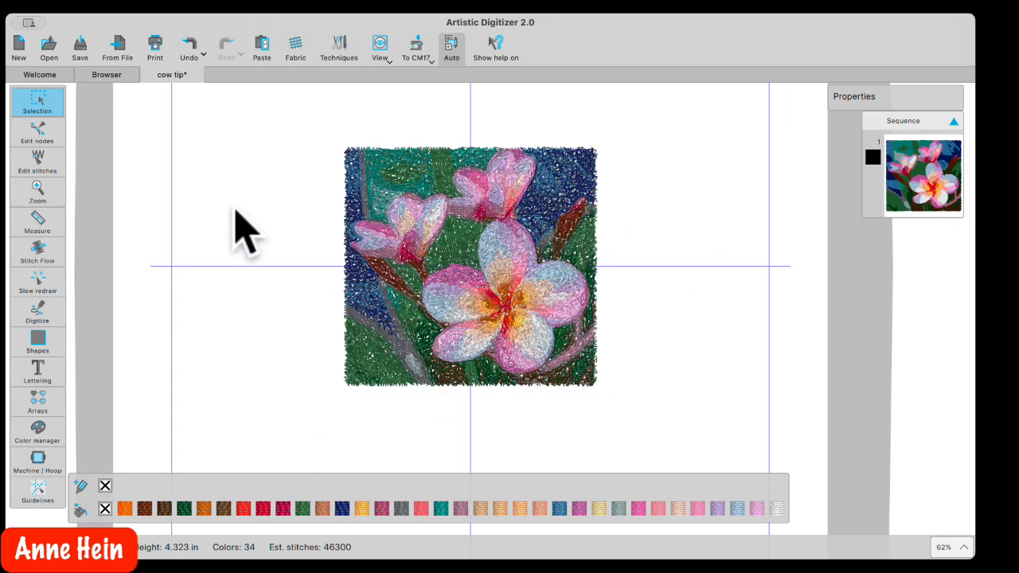
click(401, 220)
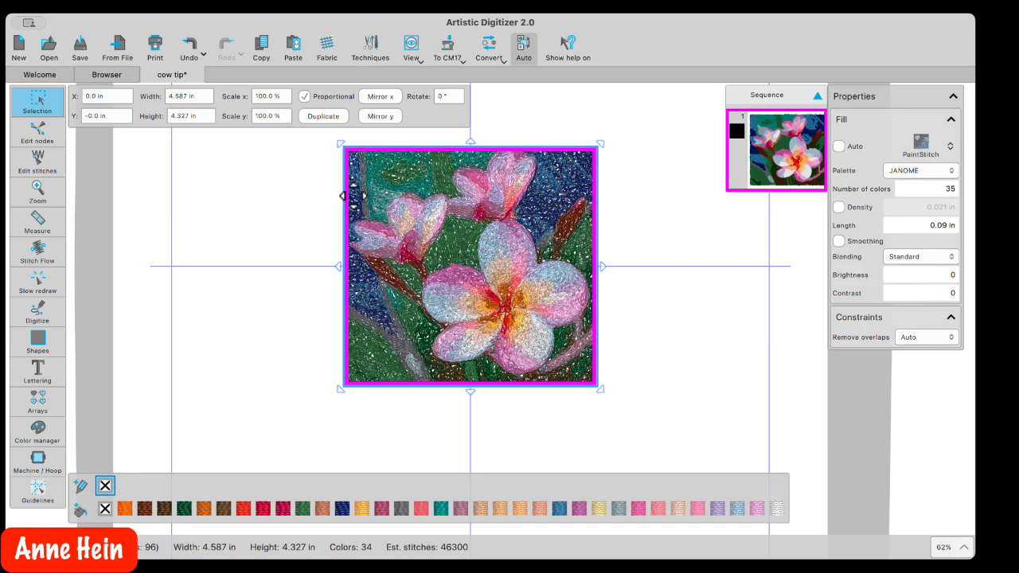
drag(315, 421, 216, 501)
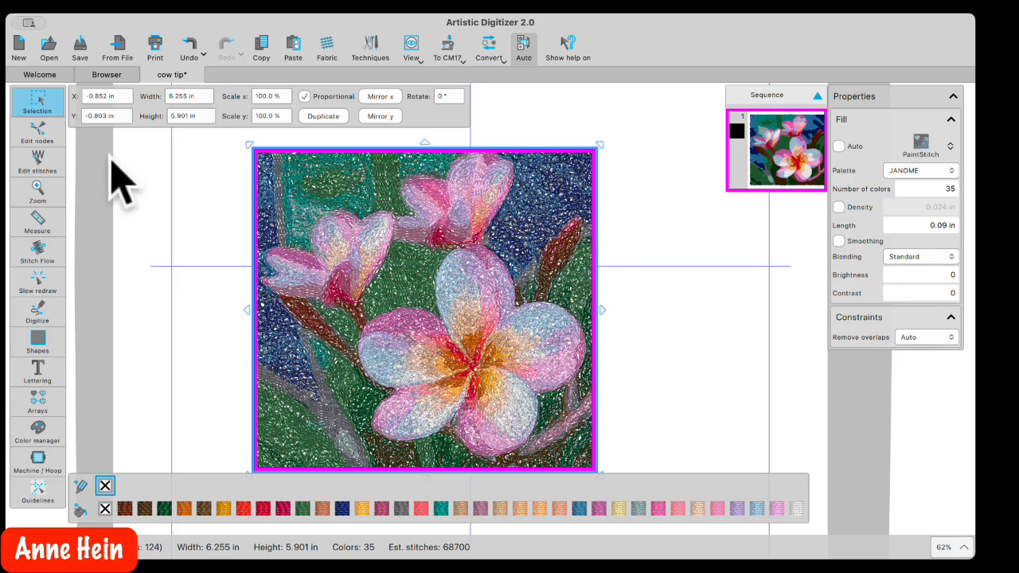
- Edit the design's nodes: lower the upper-left corner node and bend the top edge into an outward curve
click(51, 134)
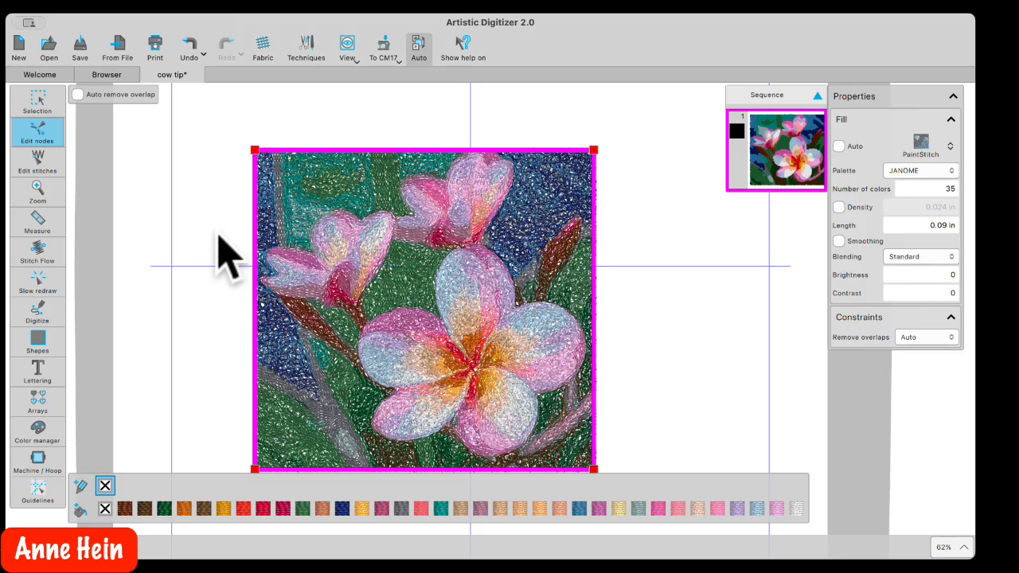
drag(254, 151, 257, 239)
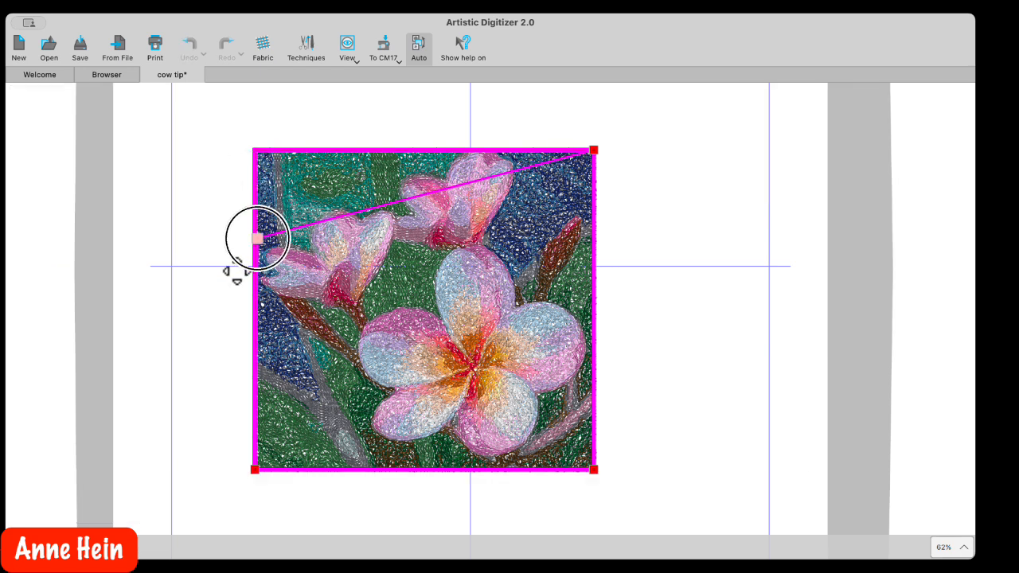
mouse_move(353, 213)
mouse_down()
mouse_move(330, 199)
mouse_move(316, 210)
mouse_move(382, 217)
mouse_move(416, 159)
mouse_move(355, 200)
mouse_up()
mouse_move(451, 187)
mouse_down()
mouse_move(471, 135)
mouse_move(438, 182)
mouse_up()
drag(444, 135, 416, 117)
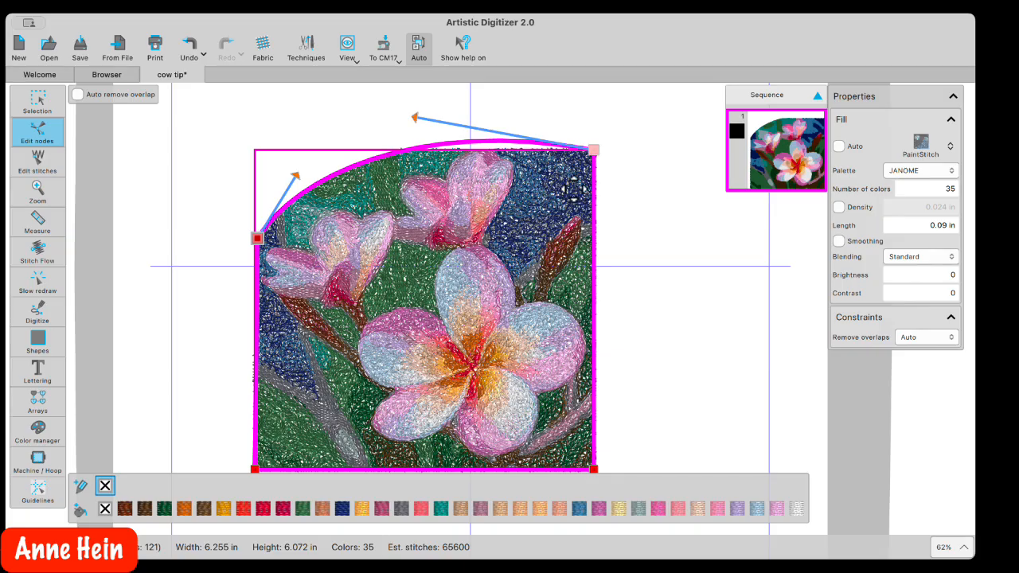
- Move the outline's upper-right corner node inward and down, and round the curve leading into it
click(557, 198)
drag(594, 150, 543, 207)
drag(367, 173, 538, 166)
scroll(497, 306, up, 3)
scroll(502, 294, down, 6)
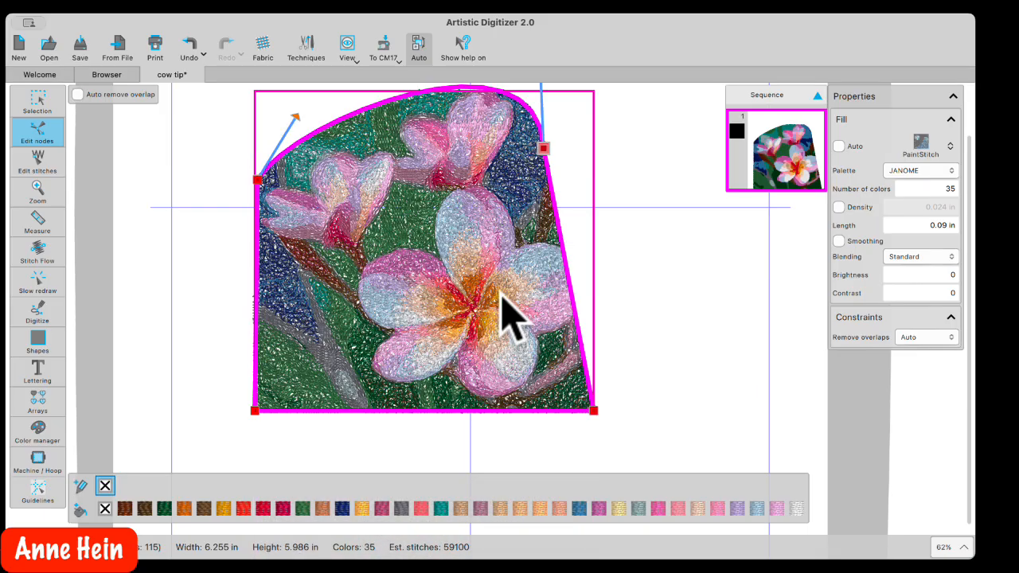
- Add a node halfway down the outline's left edge, pull it inward and reshape the curve below it
right_click(256, 299)
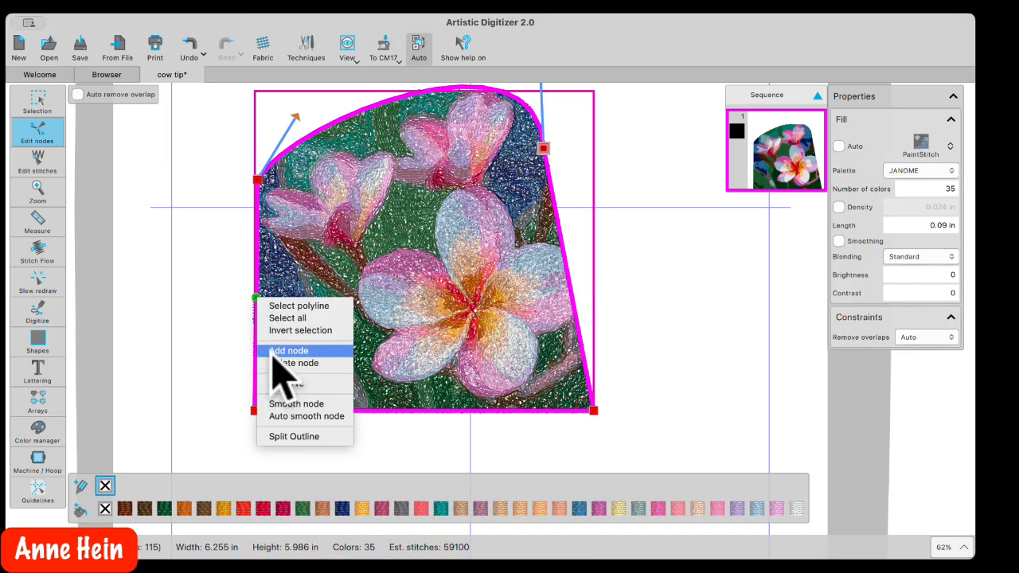
click(273, 351)
drag(258, 309, 243, 333)
drag(256, 296, 278, 256)
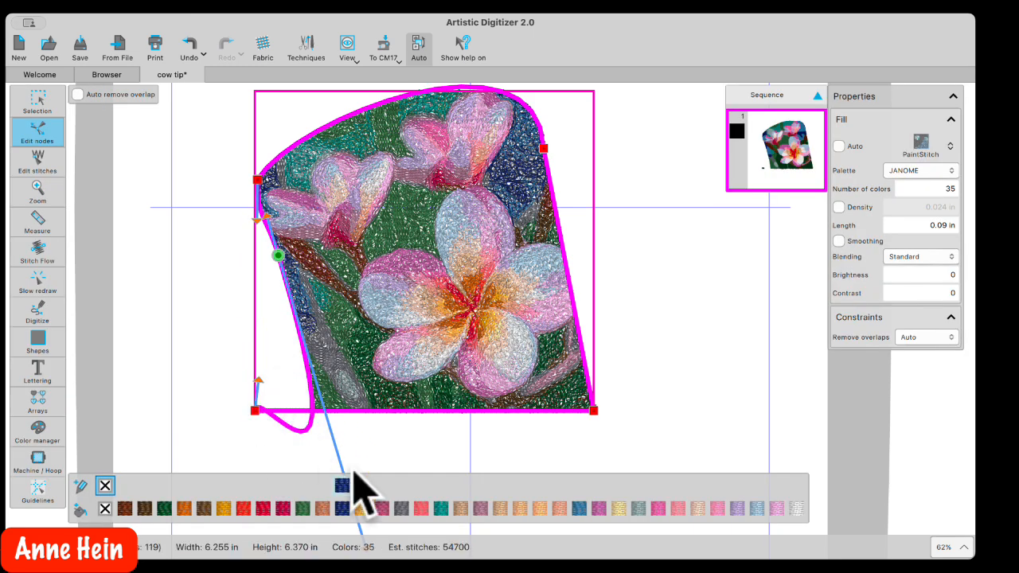
scroll(348, 404, up, 1)
scroll(348, 404, down, 7)
drag(366, 291, 318, 92)
scroll(322, 259, down, 3)
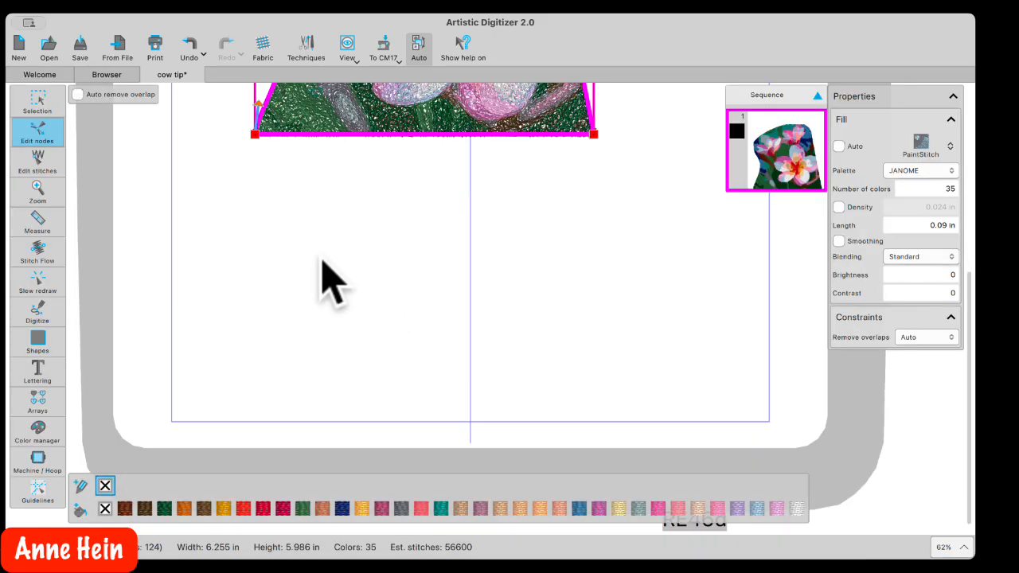
- Move the outline's lower-left corner node up and inward, and adjust the curve beside it
scroll(321, 259, up, 9)
click(260, 422)
drag(259, 422, 326, 336)
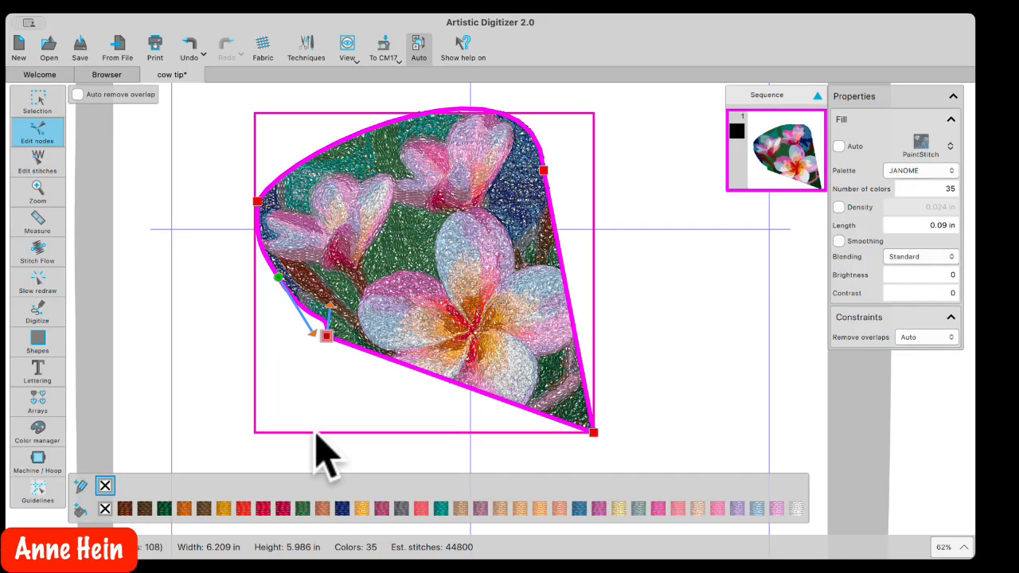
drag(312, 332, 282, 342)
- Move the upper-right node further inward, and refine the curves at the top and beside the lower-left node
drag(545, 170, 486, 146)
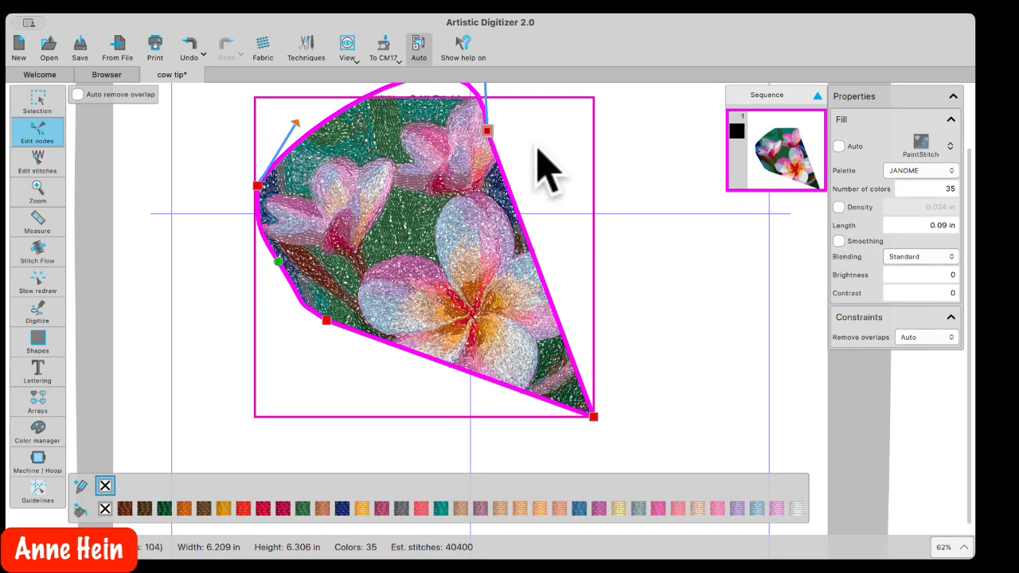
scroll(539, 151, up, 3)
drag(482, 98, 344, 164)
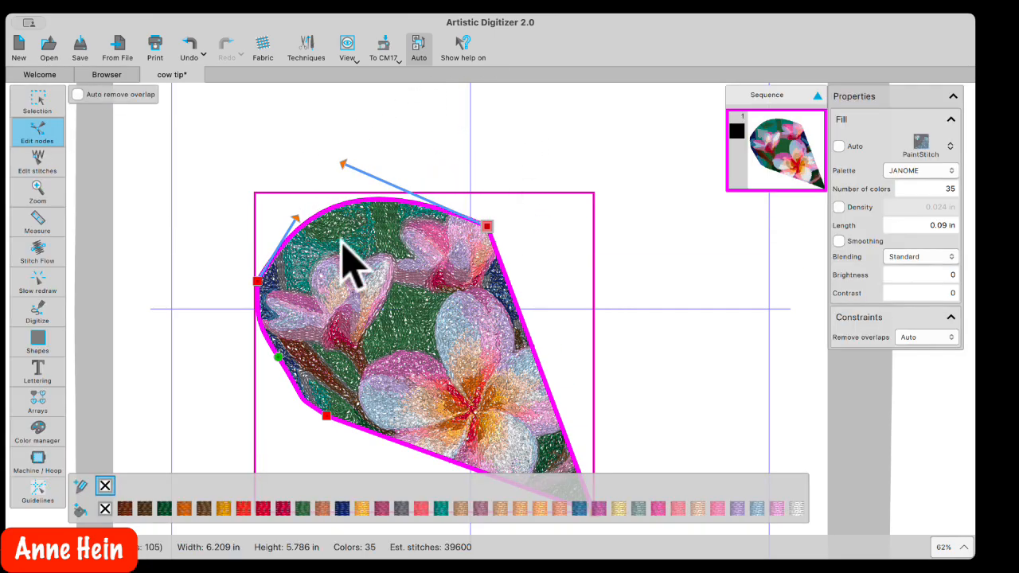
click(327, 415)
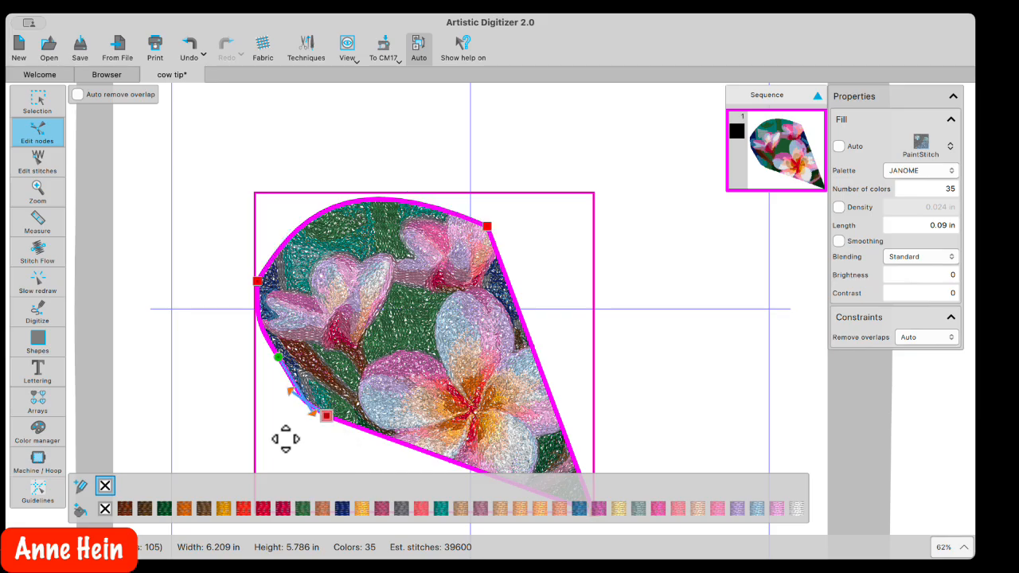
mouse_move(300, 385)
mouse_down()
mouse_move(310, 378)
mouse_move(311, 409)
mouse_move(287, 367)
mouse_move(296, 387)
mouse_up()
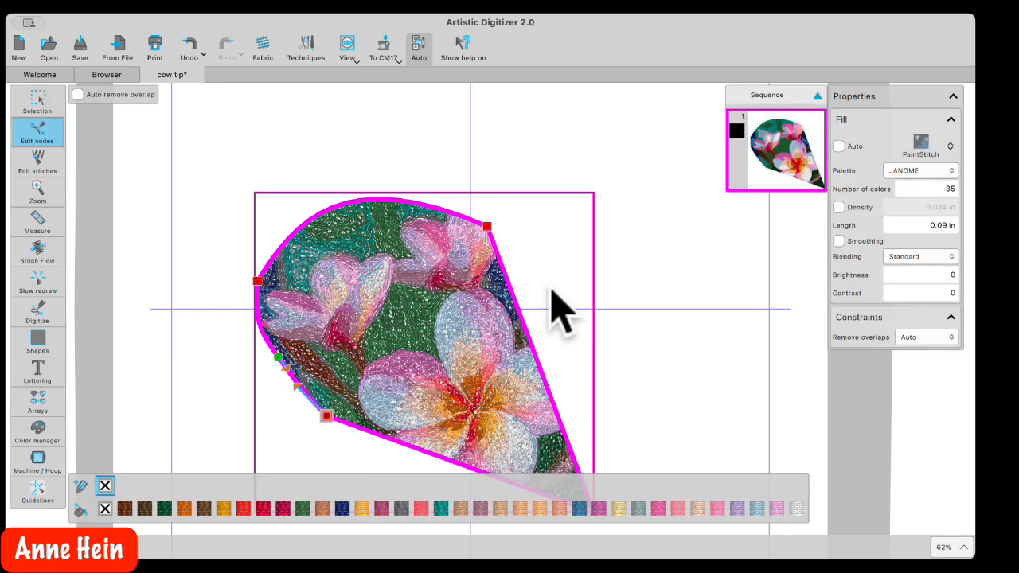
scroll(673, 350, down, 2)
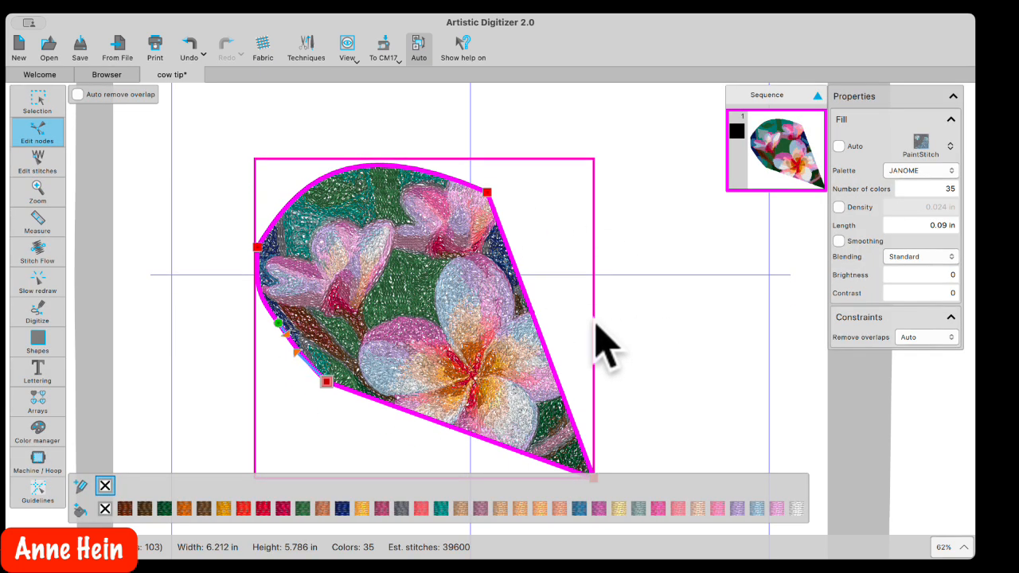
- Undo all the outline node edits and the enlargement of the flower design
click(188, 42)
click(189, 40)
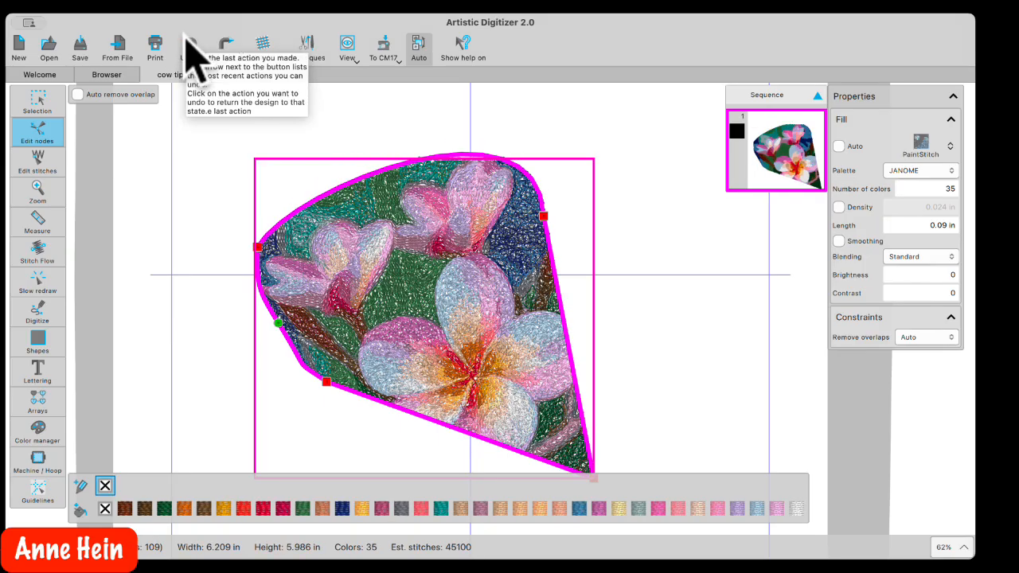
click(189, 42)
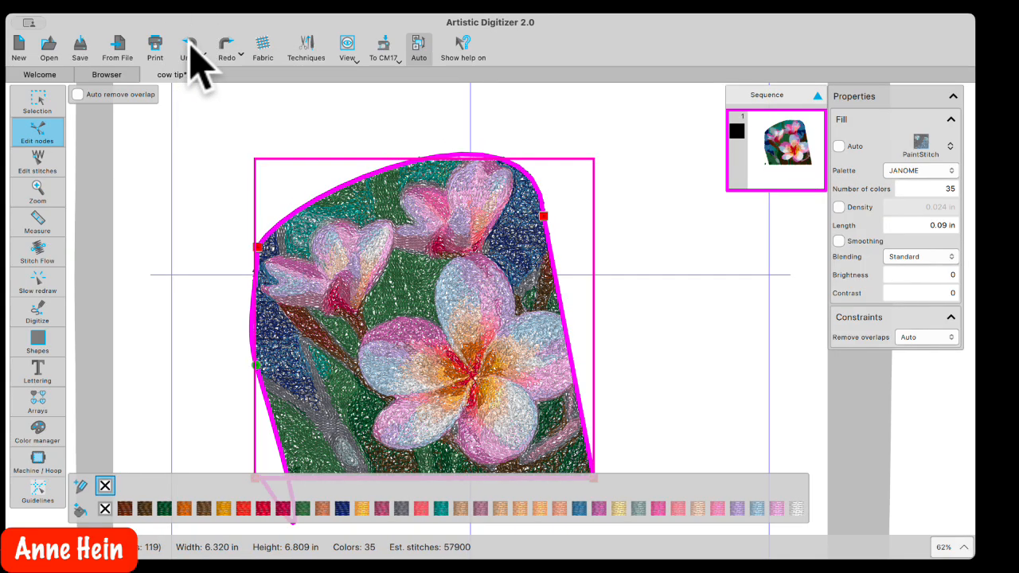
click(190, 42)
click(191, 42)
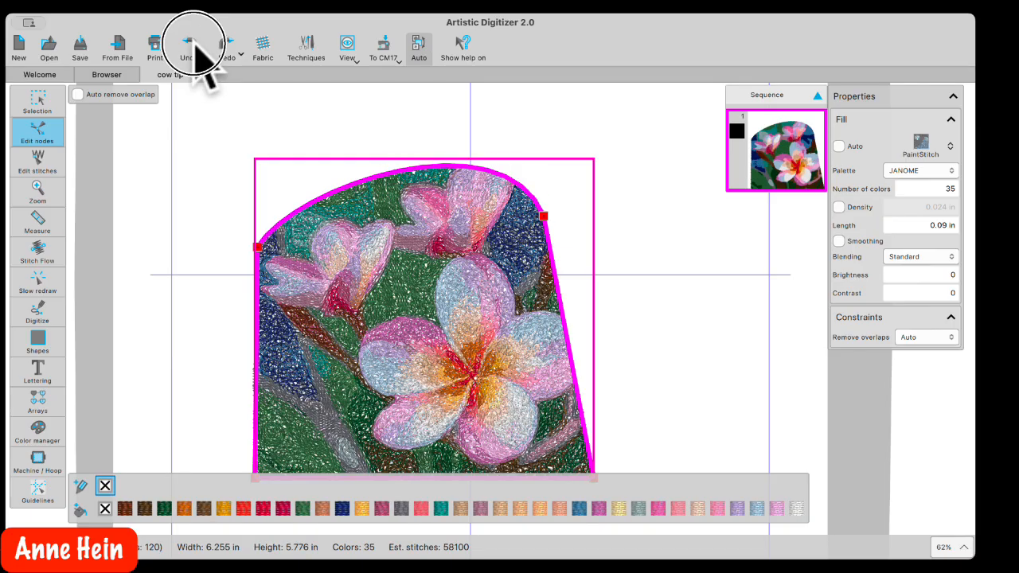
click(193, 44)
click(195, 44)
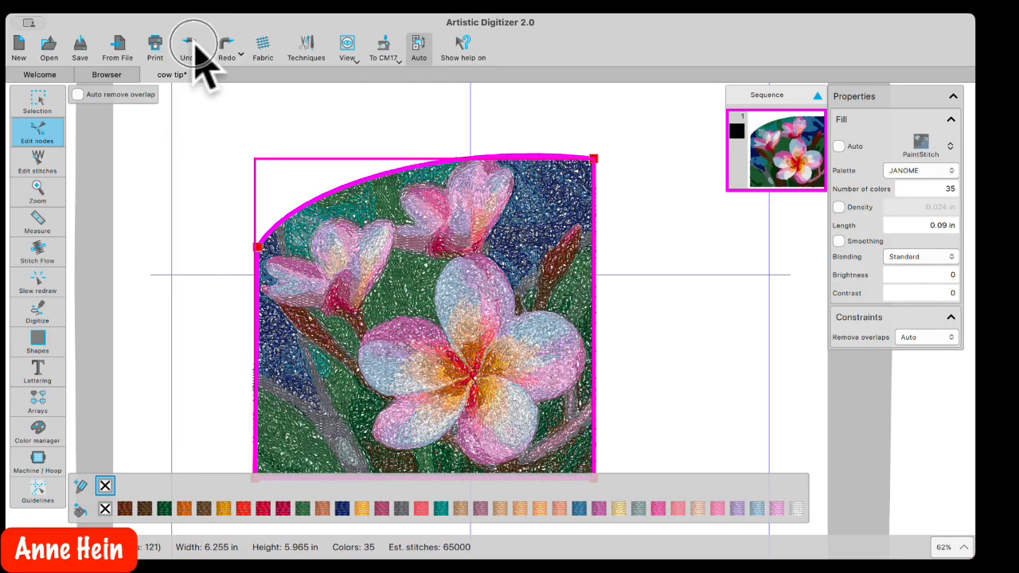
click(194, 44)
click(195, 44)
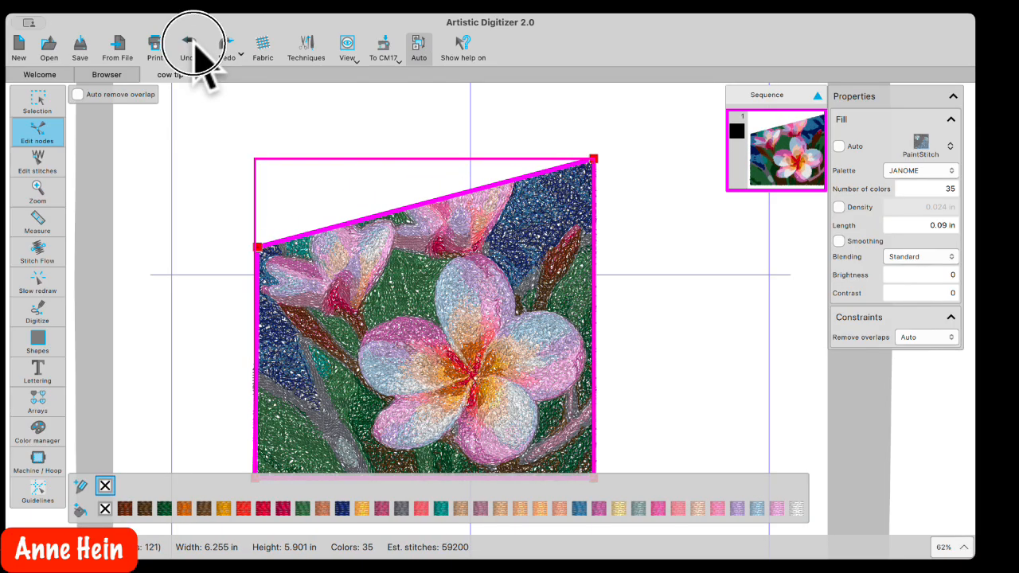
click(195, 44)
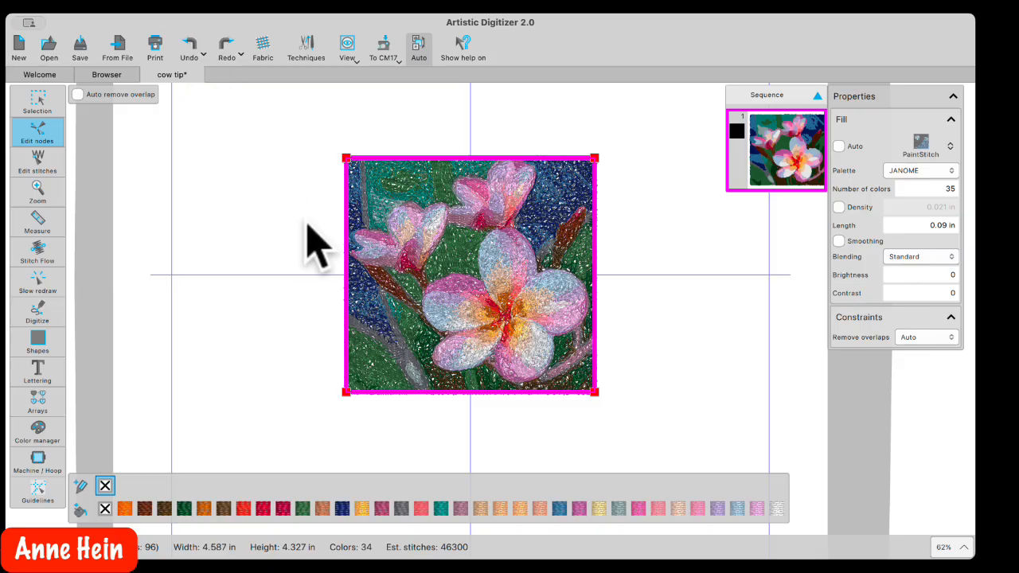
- Try pulling the design's two left corner nodes outward, and undo back to the 23-color Marathon Polyester version
drag(346, 391, 302, 419)
drag(346, 157, 270, 114)
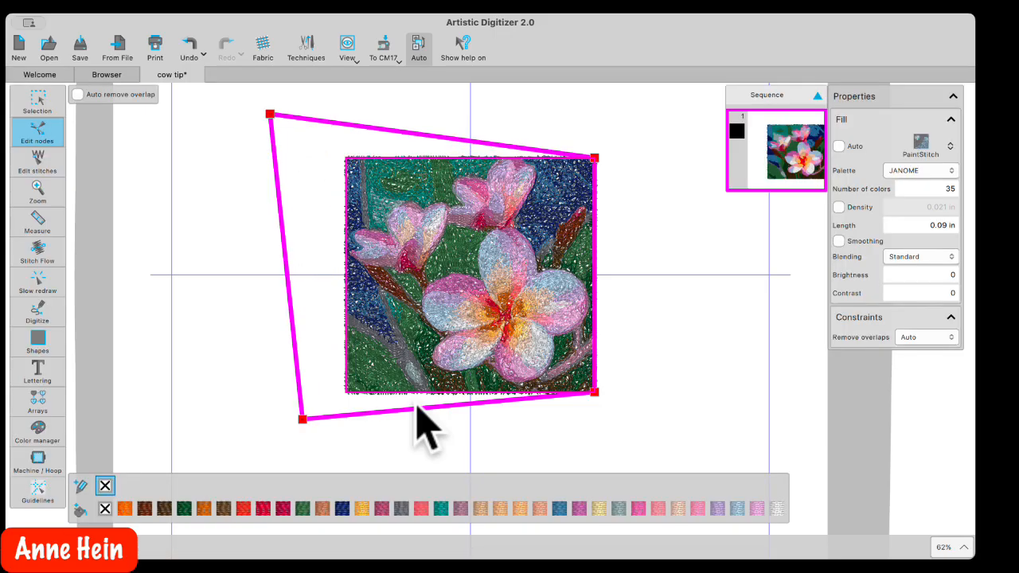
click(190, 39)
click(190, 40)
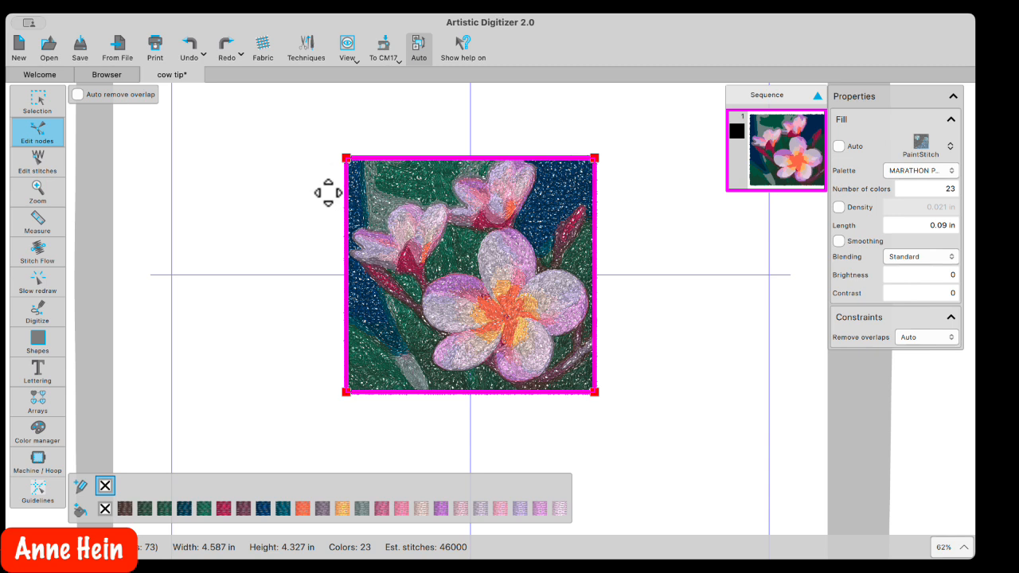
- Try pulling the upper-left corner node outward, and undo back to the JANOME palette version with 15 colors
drag(346, 157, 298, 146)
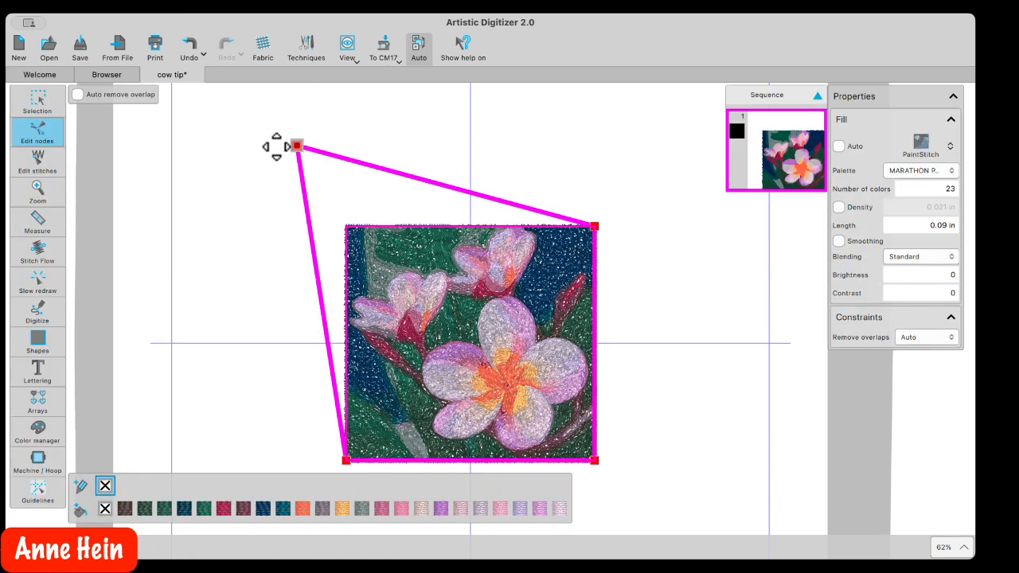
click(188, 41)
click(189, 41)
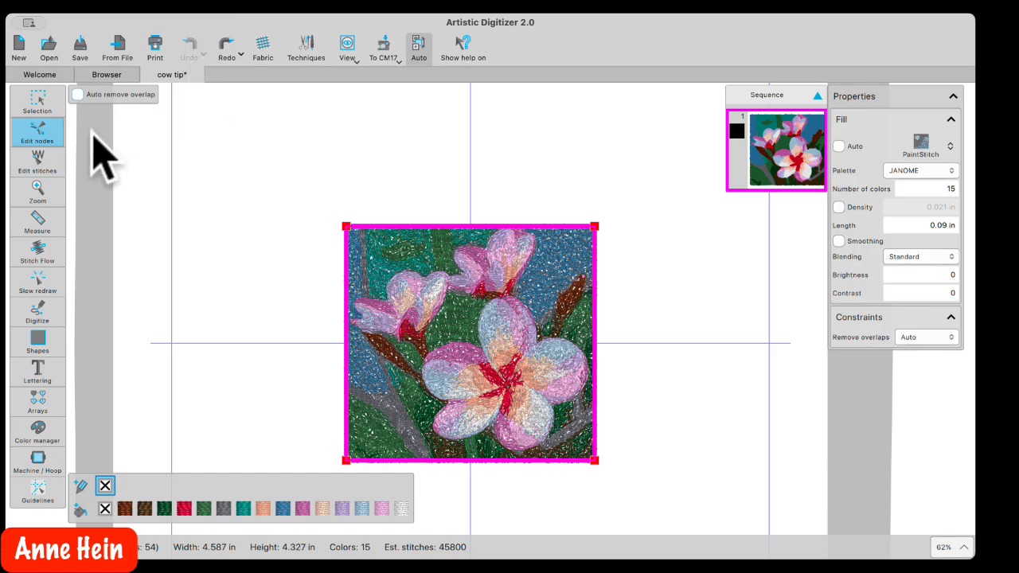
drag(348, 227, 319, 189)
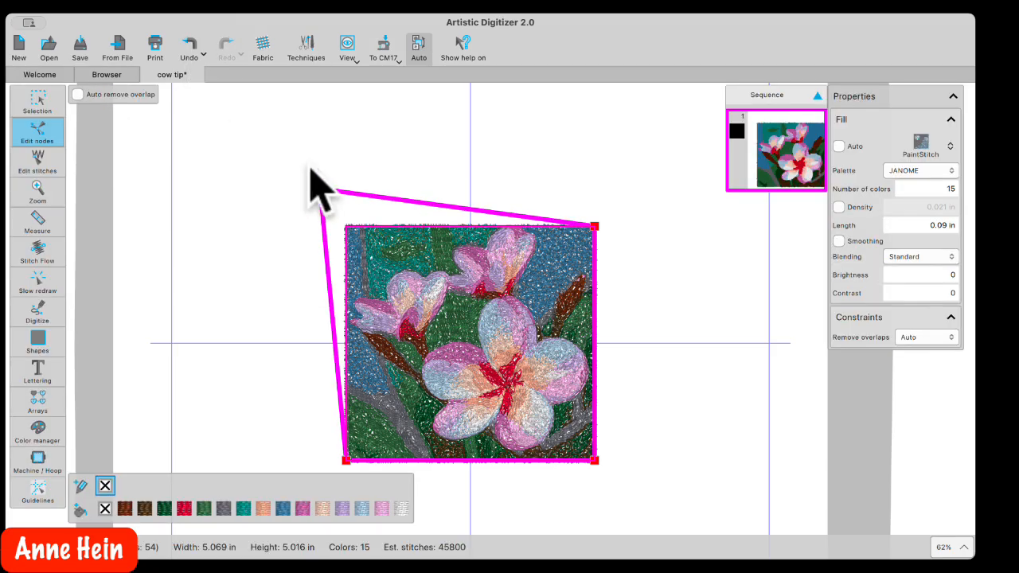
click(194, 38)
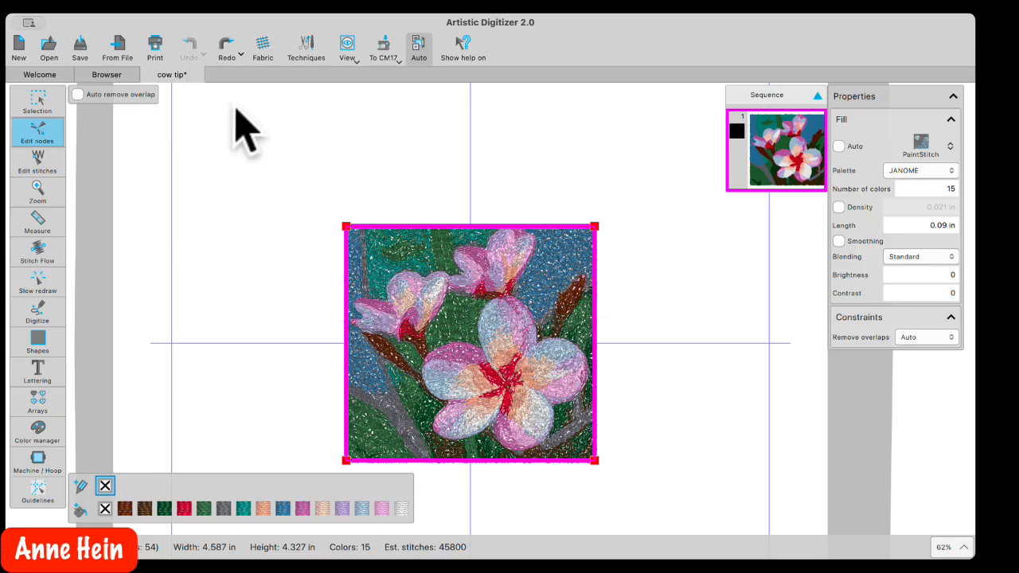
- Enlarge the whole flower design proportionally from its upper-left corner to about 5.72 in wide by 5.39 in high
click(38, 106)
drag(340, 220, 280, 164)
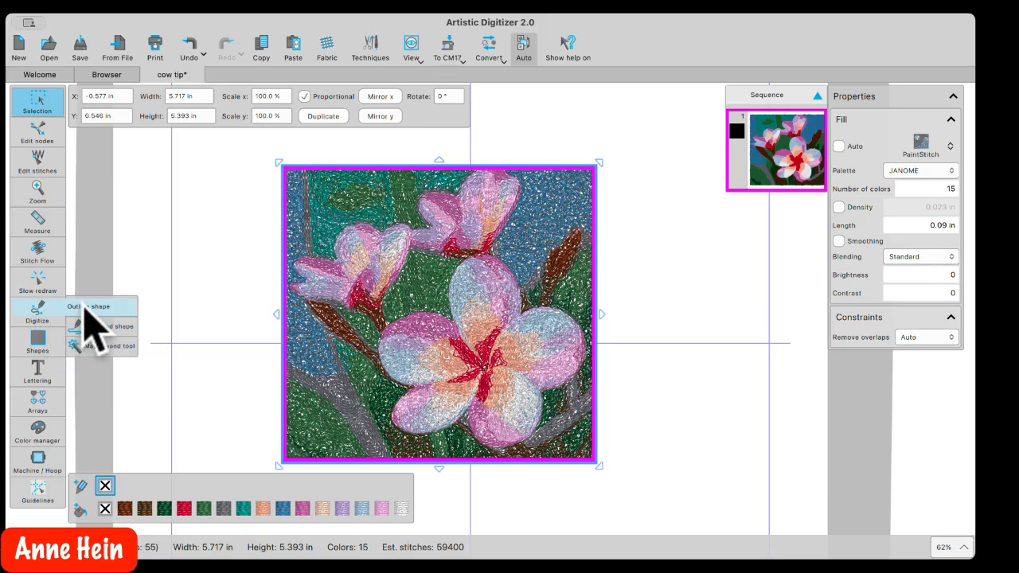
- Start a digitized outline shape below the design's bottom edge and trace it past the lower-left petals to the left bud's underside
click(91, 323)
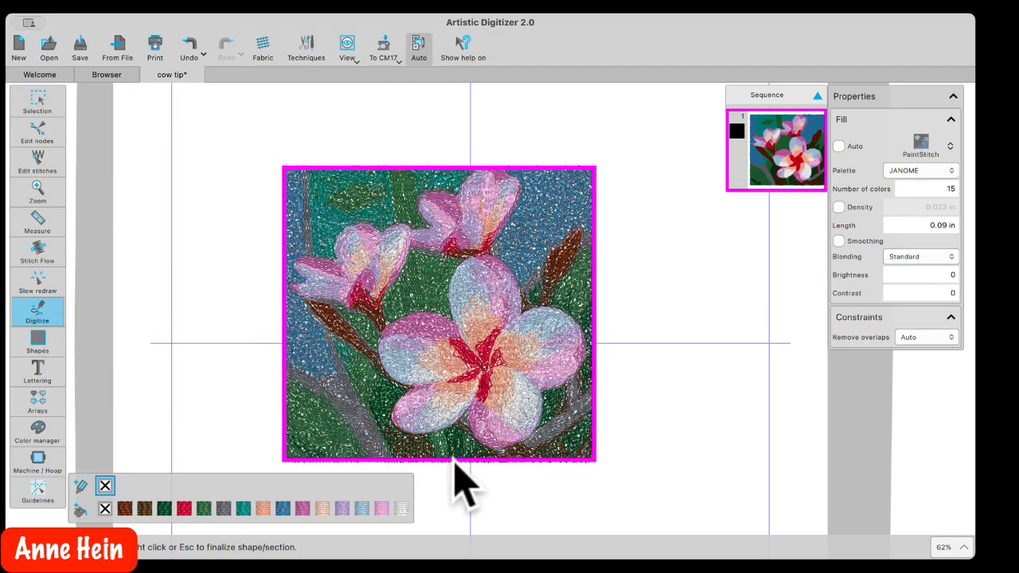
click(479, 475)
click(442, 435)
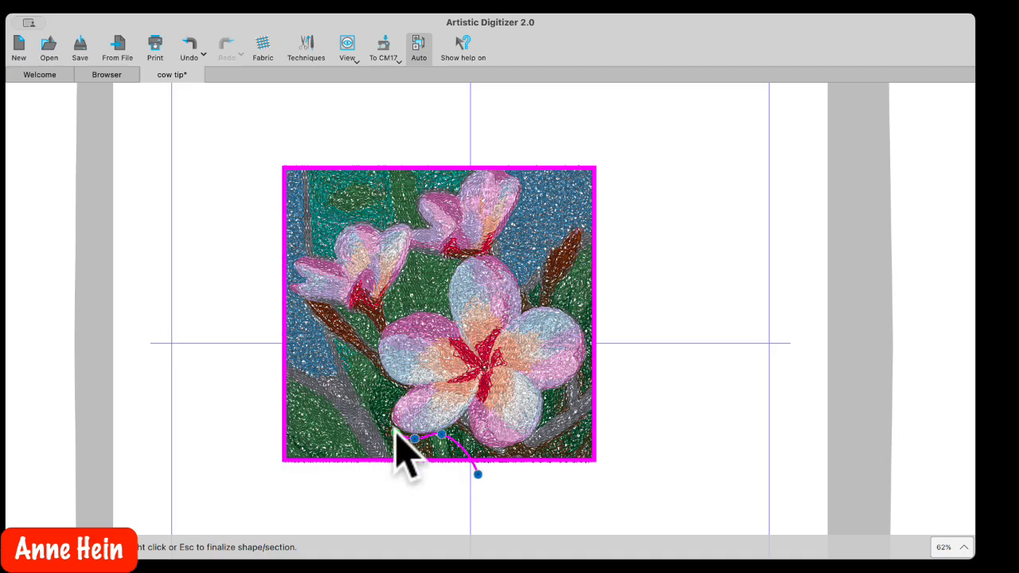
click(398, 401)
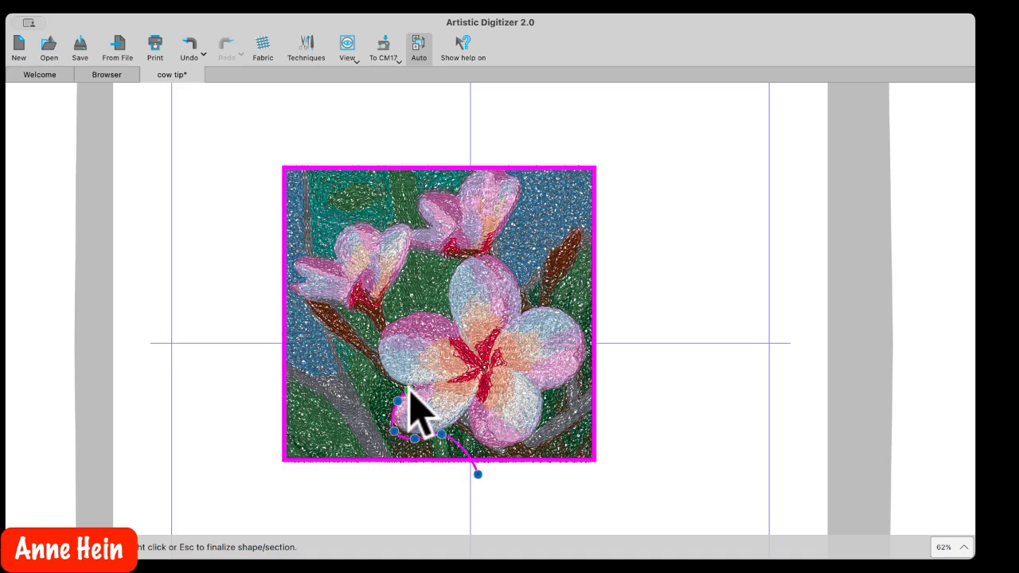
click(373, 368)
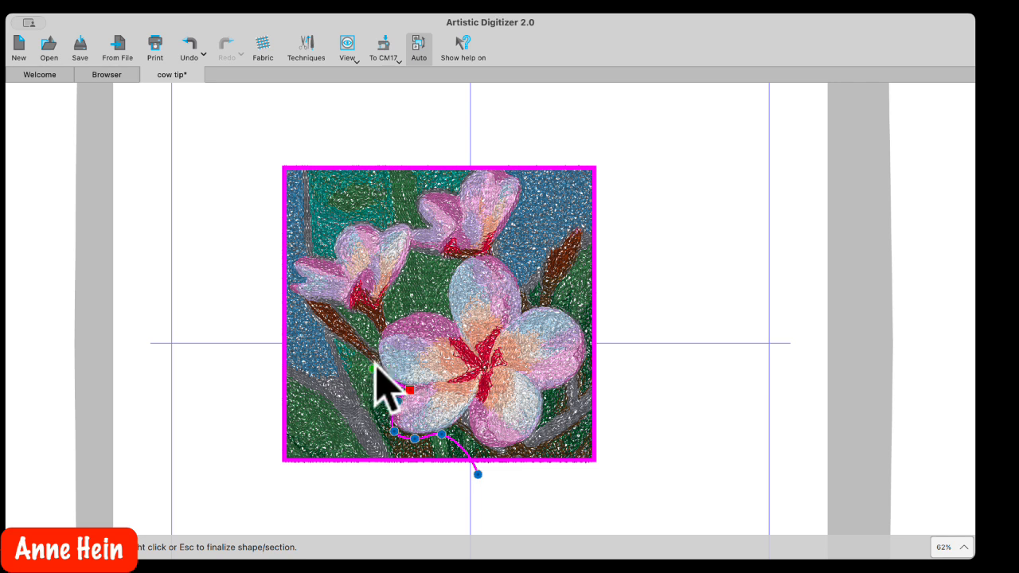
click(379, 333)
click(360, 315)
click(338, 305)
click(317, 303)
click(306, 299)
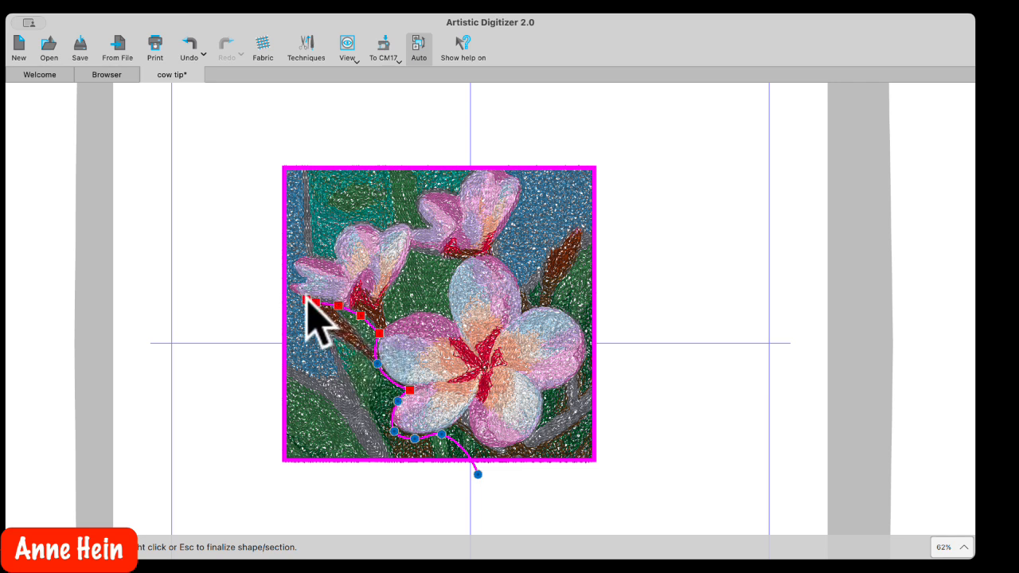
- Continue the outline past the design's left edge and around the tip and upper petals of the left bud
click(281, 283)
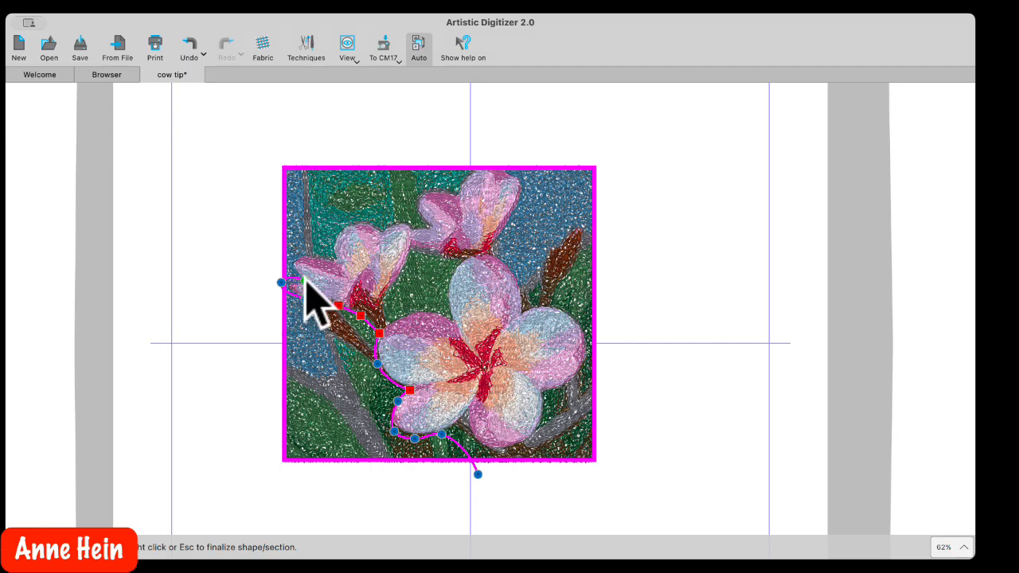
click(294, 264)
click(299, 256)
click(313, 256)
click(322, 259)
click(339, 262)
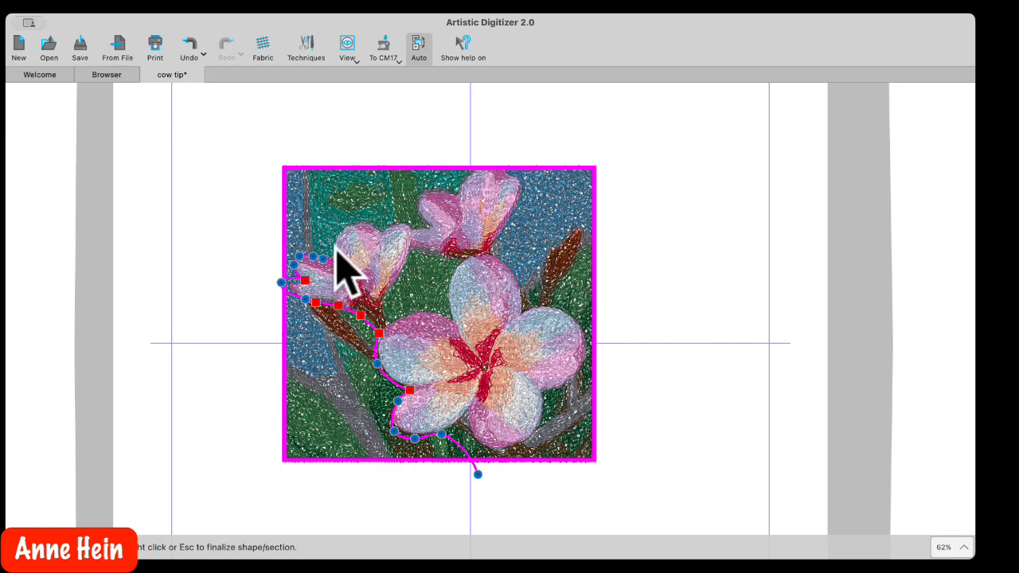
click(348, 232)
click(351, 226)
click(361, 226)
click(376, 230)
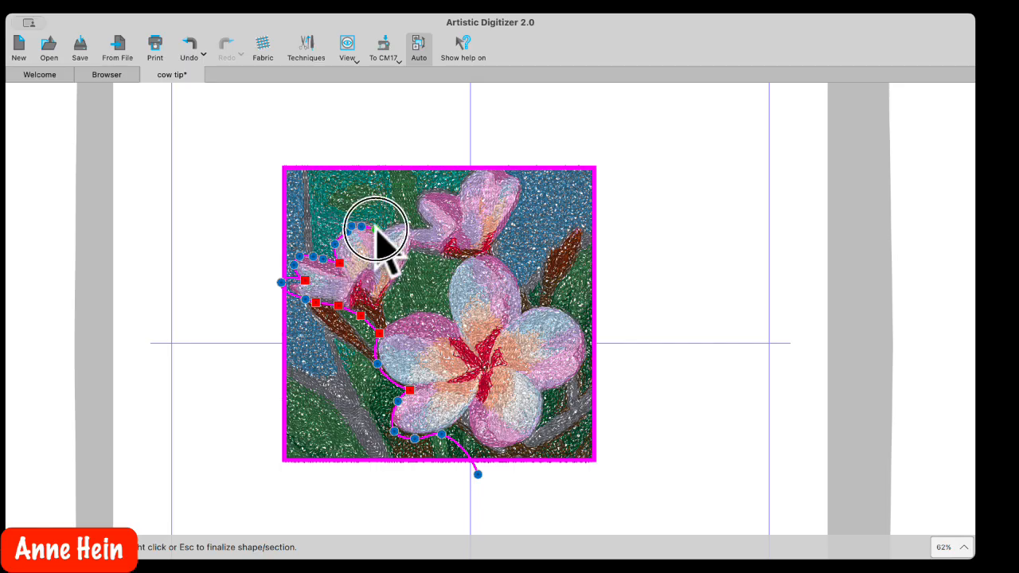
click(393, 226)
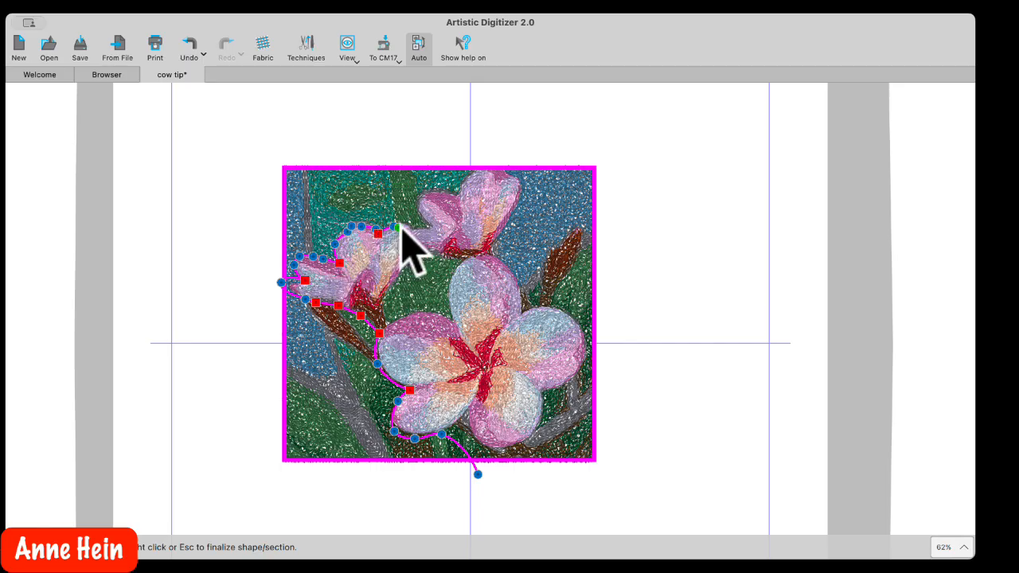
- Continue the outline around the upper bud and down the large flower's top petal to the notch beside its right petal
click(413, 229)
click(408, 211)
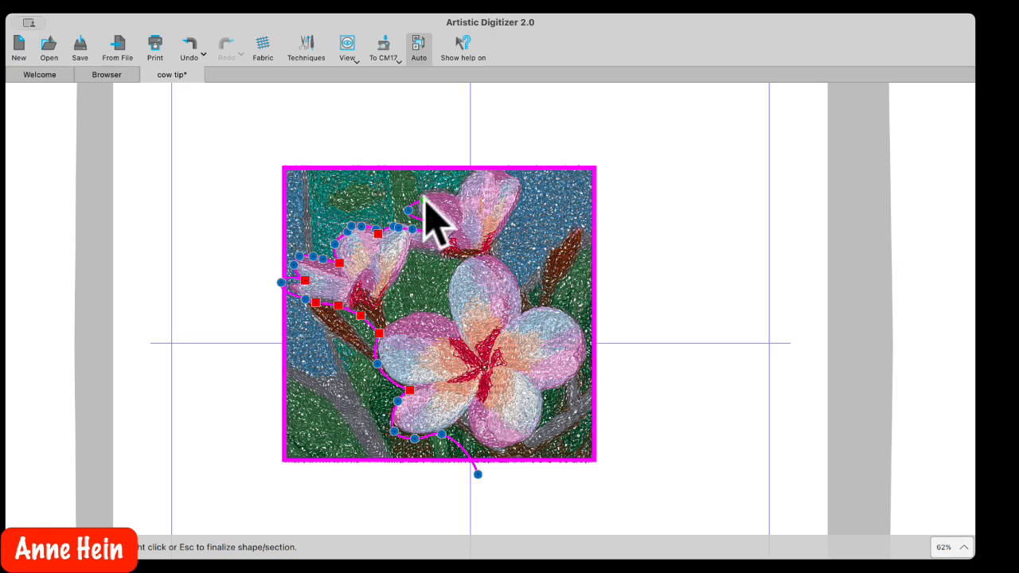
click(416, 205)
click(421, 196)
click(442, 196)
click(461, 194)
click(500, 174)
click(519, 182)
click(510, 212)
click(487, 246)
click(519, 273)
click(519, 313)
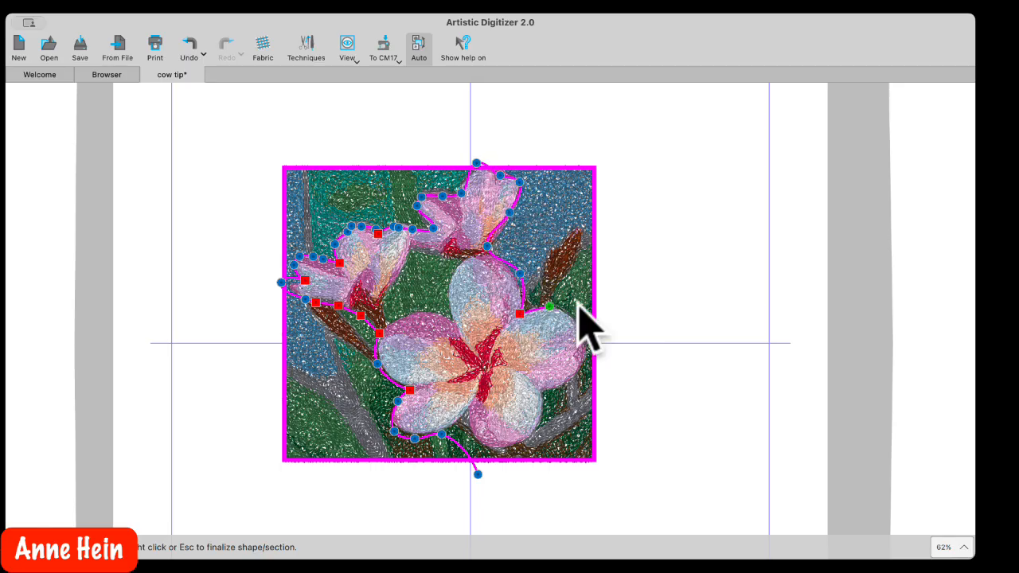
- Trace the right petal, remove the misplaced last points, extend the outline past the design's right edge, and finalize it
click(569, 311)
click(583, 357)
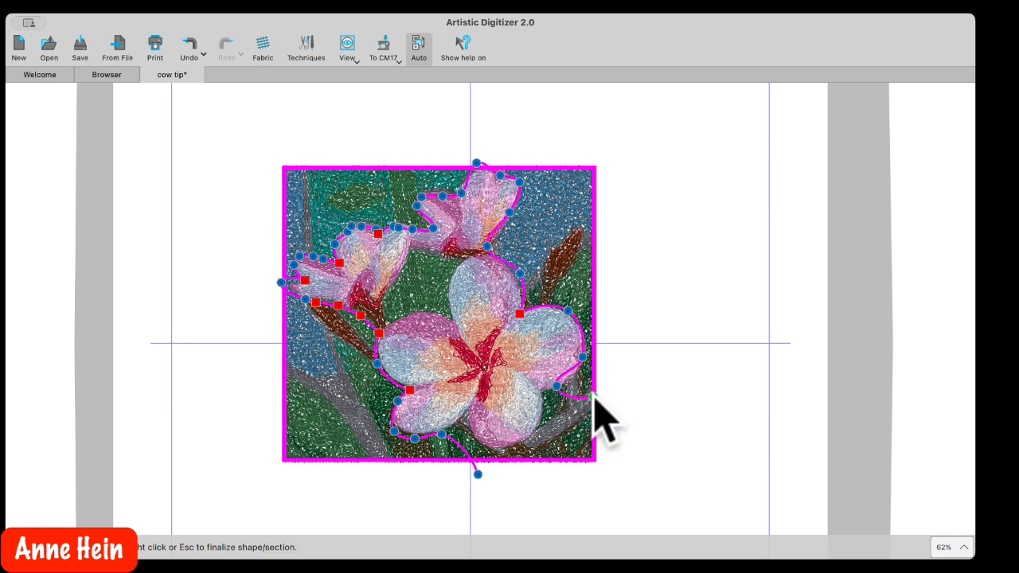
key(BackSpace)
key(BackSpace)
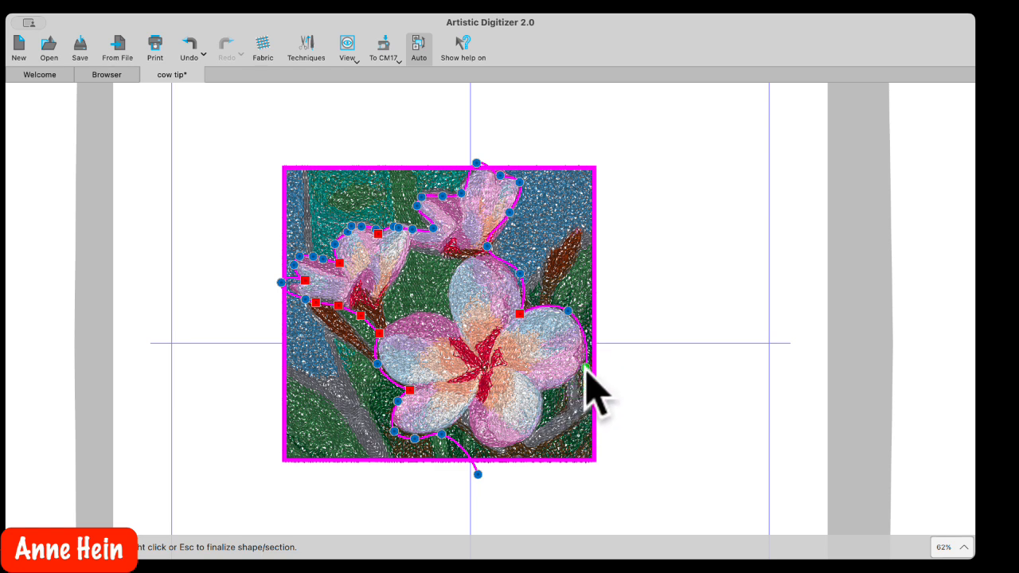
click(594, 356)
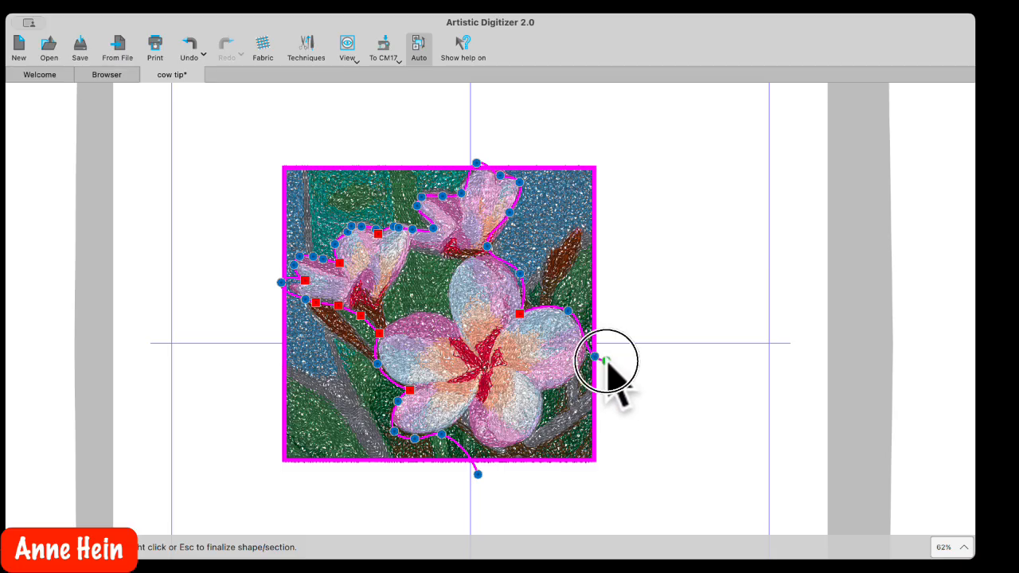
right_click(605, 359)
click(631, 394)
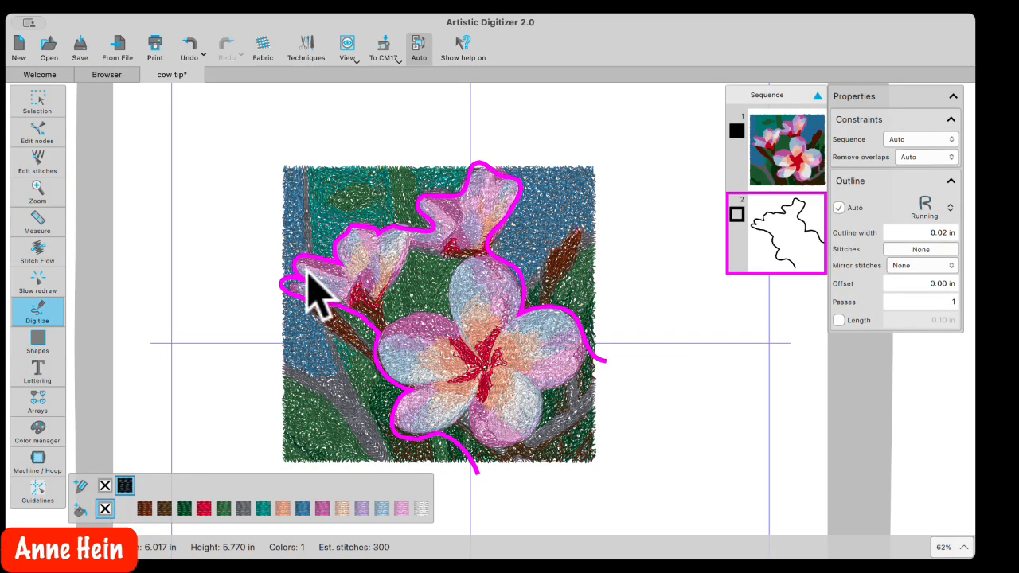
- Select the PaintStitch design together with the outline and cut the design with the Knife command
click(32, 103)
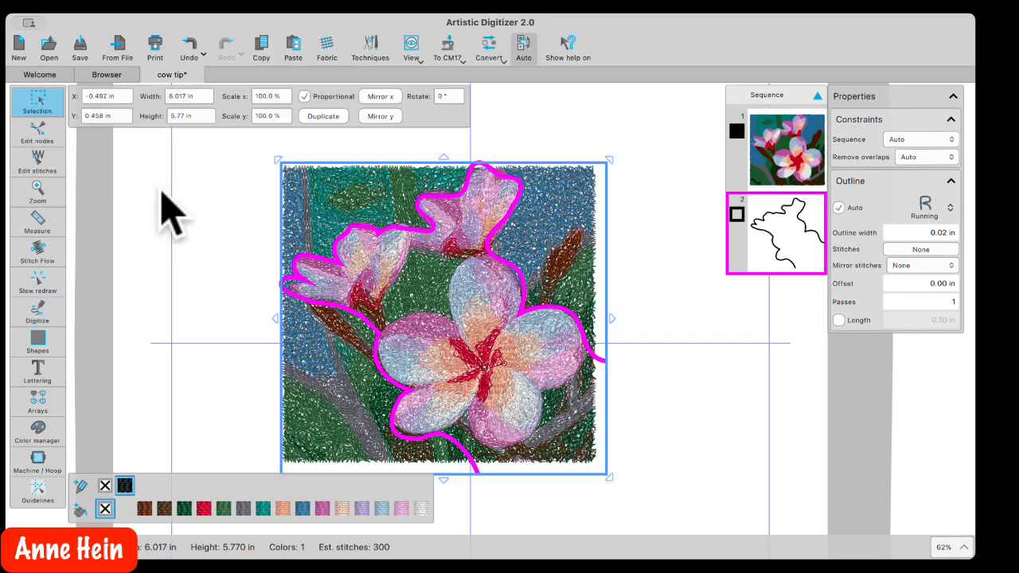
click(336, 195)
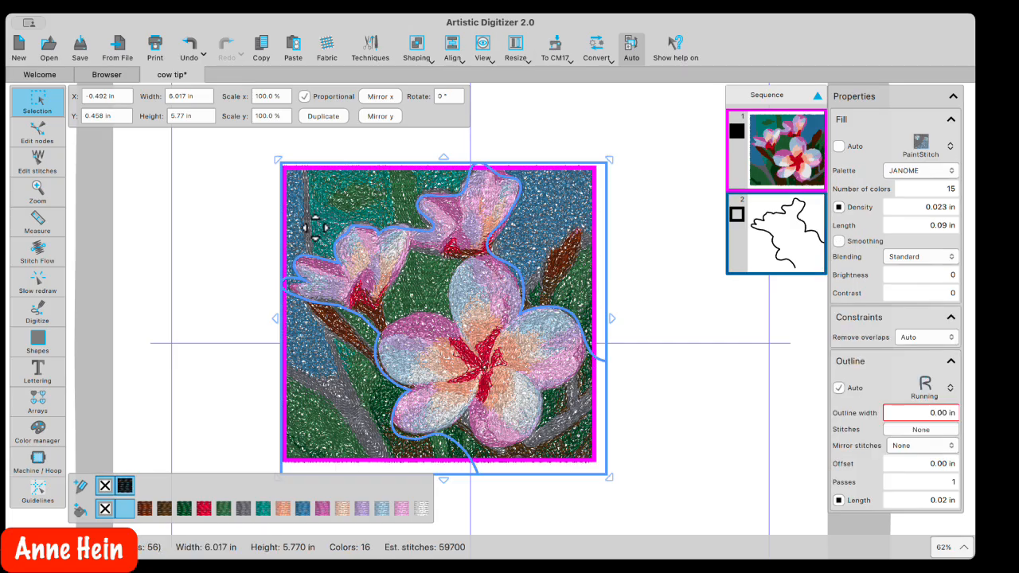
right_click(337, 196)
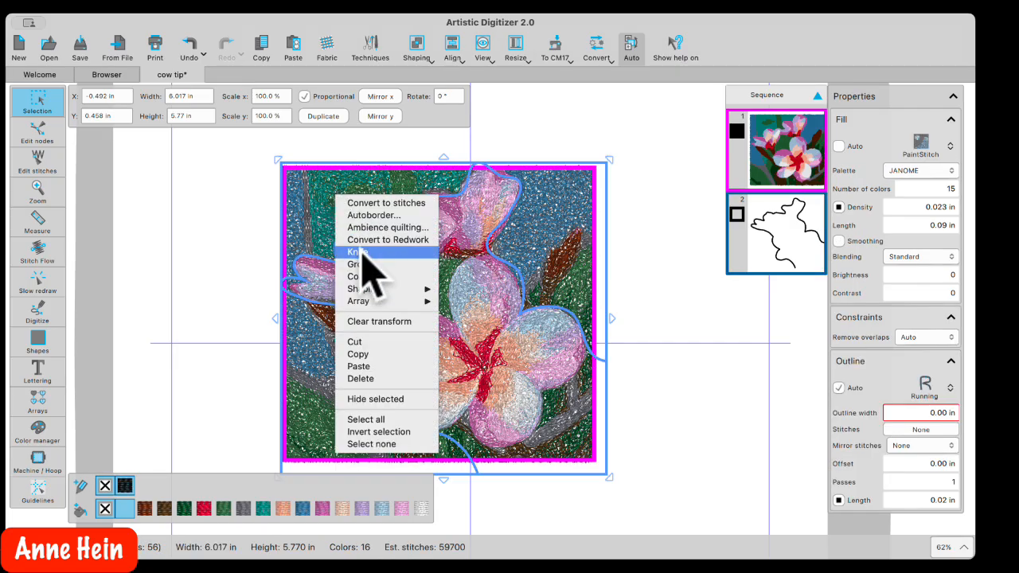
click(362, 254)
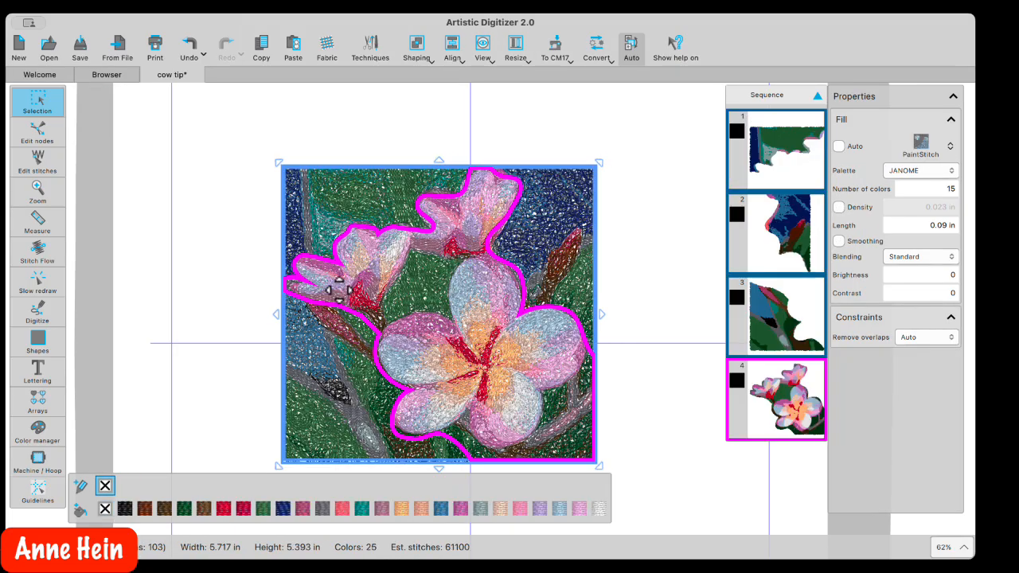
- Delete the upper-left, lower-left and right background pieces, keeping only the flower piece, and clear the selection
click(654, 126)
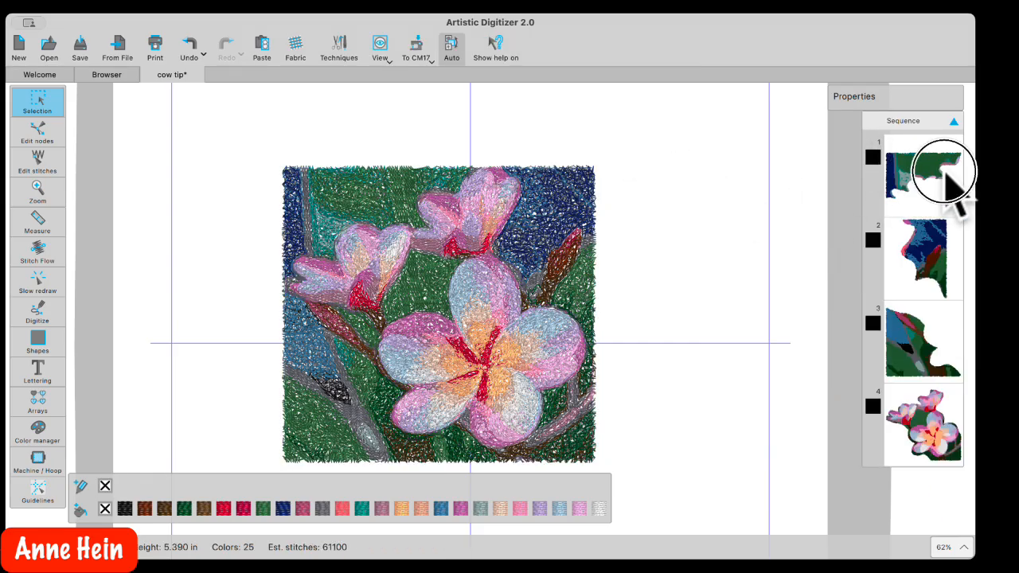
click(945, 176)
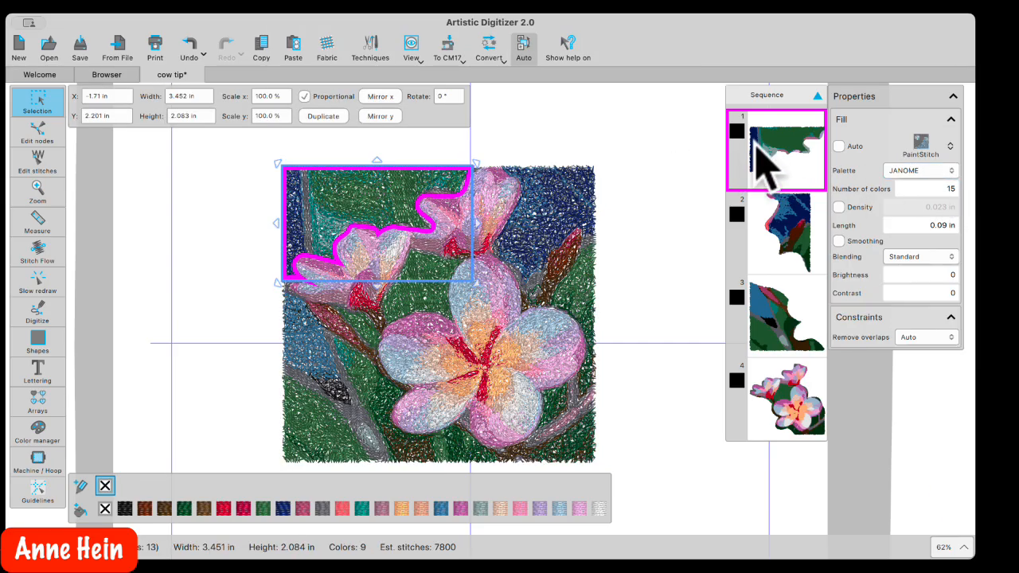
key(Delete)
click(778, 231)
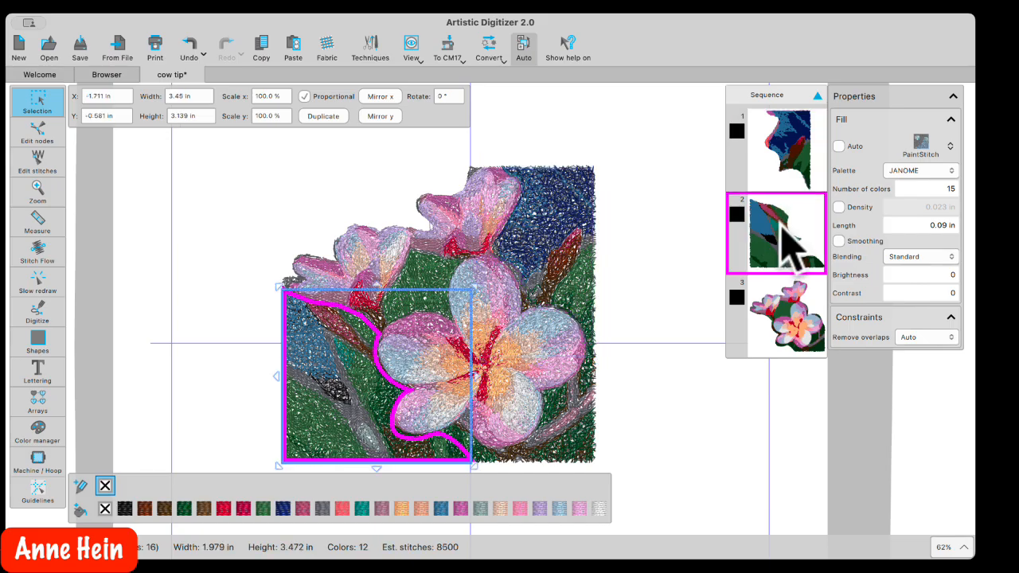
key(Delete)
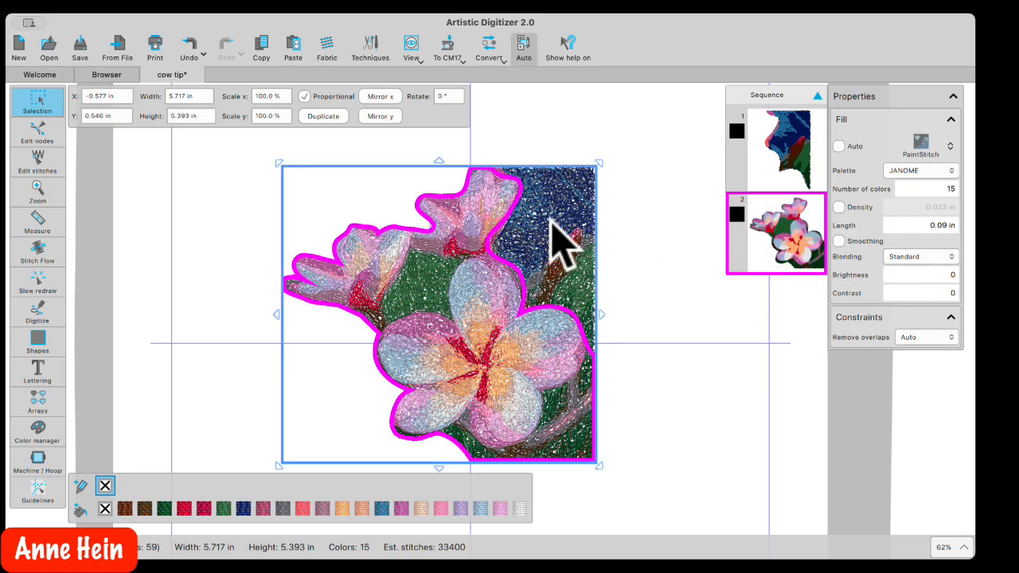
click(608, 221)
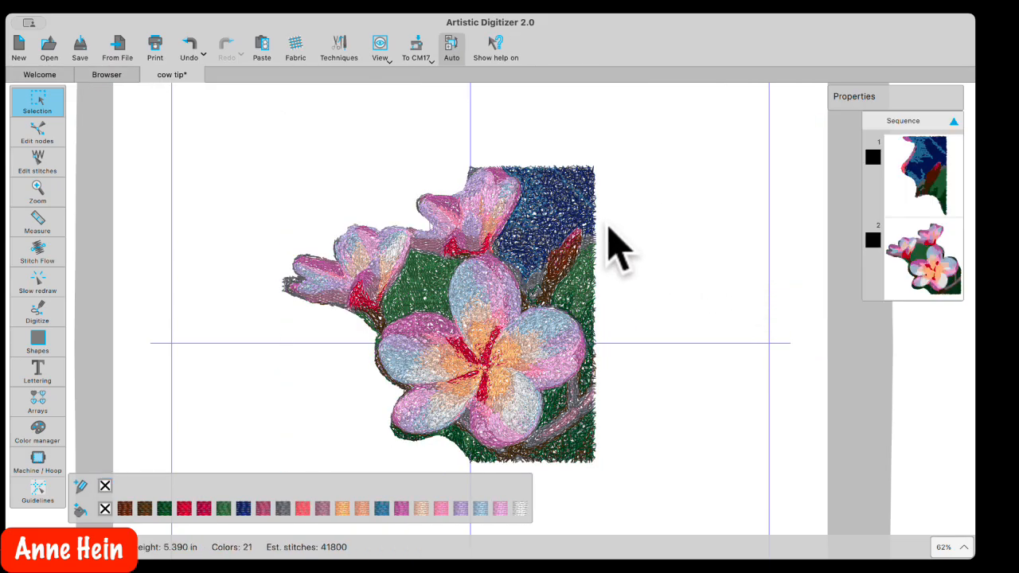
click(571, 215)
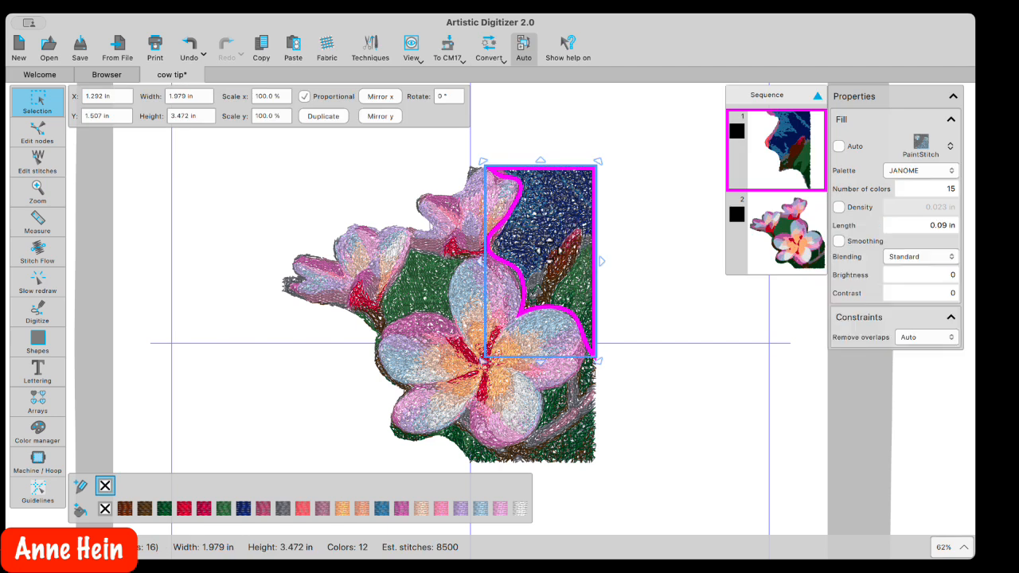
key(Delete)
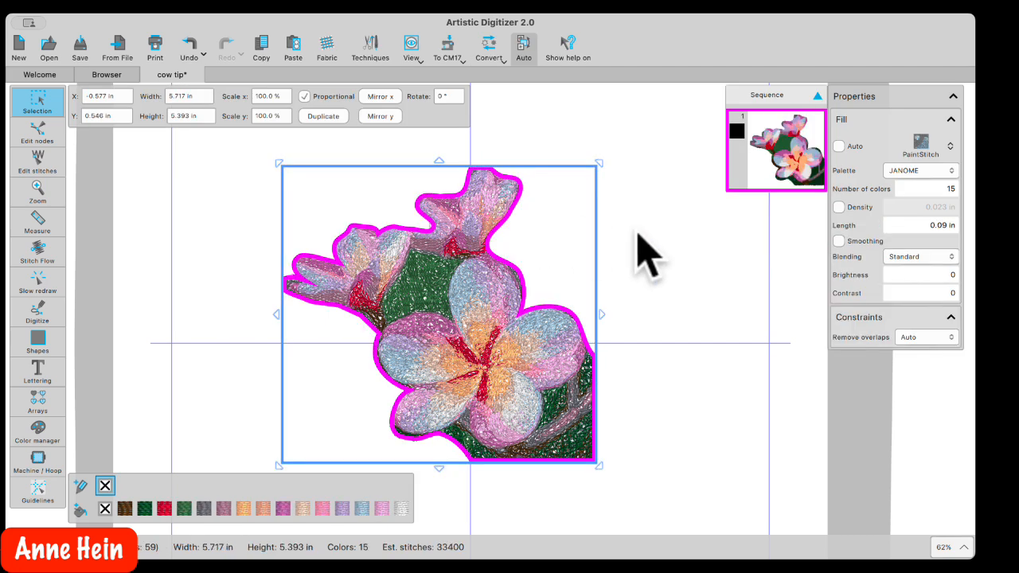
click(638, 231)
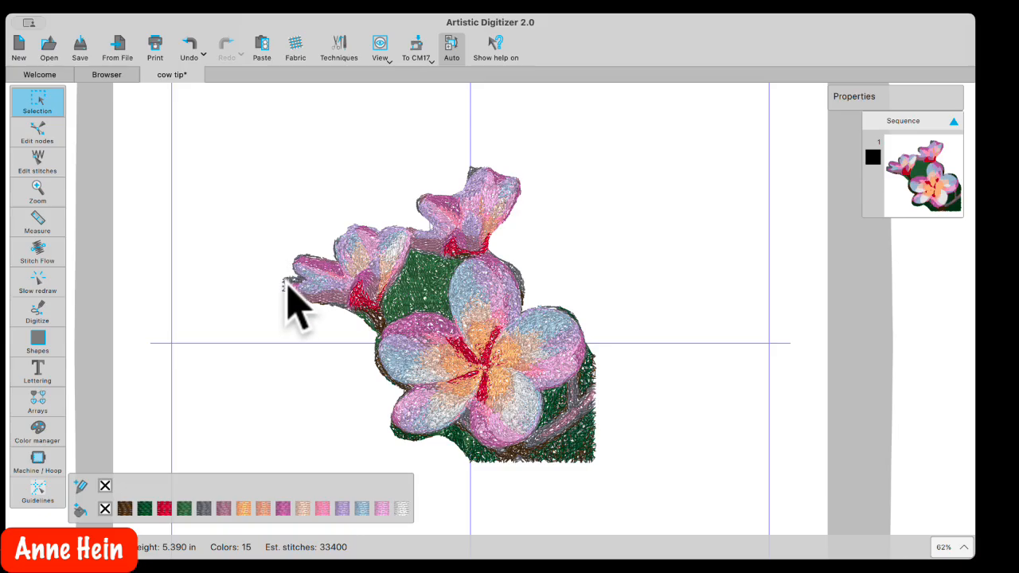
- Examine the stitching and cut edges of the remaining flower piece up close and as a whole
scroll(289, 301, up, 2)
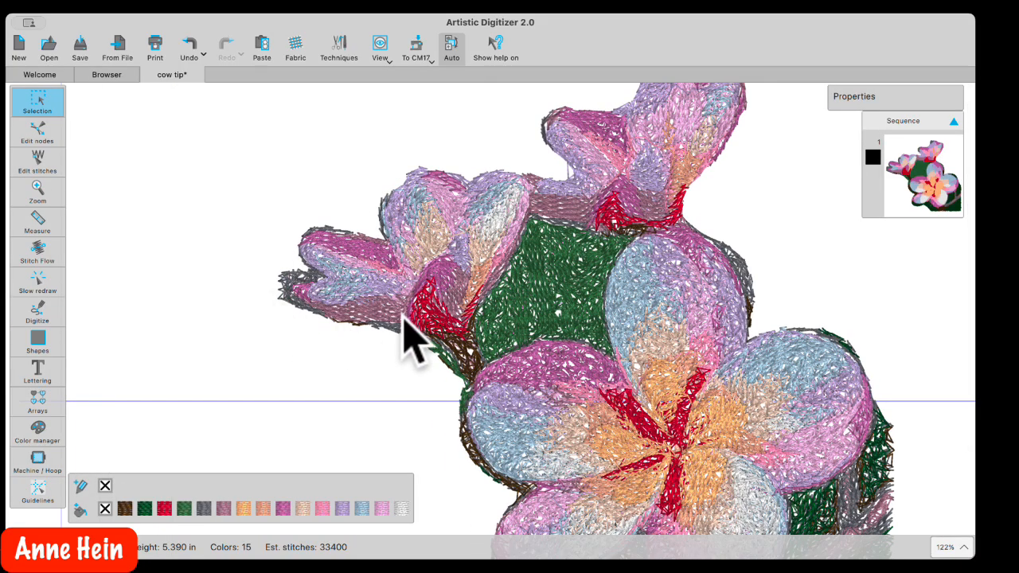
scroll(478, 391, down, 2)
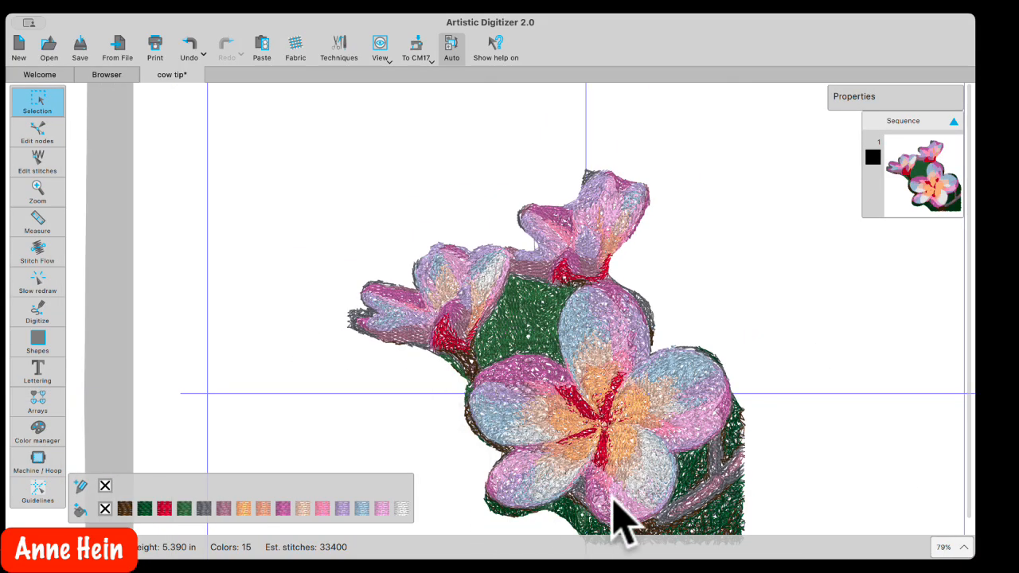
scroll(567, 373, up, 2)
scroll(573, 371, down, 5)
scroll(562, 304, down, 2)
scroll(577, 255, up, 3)
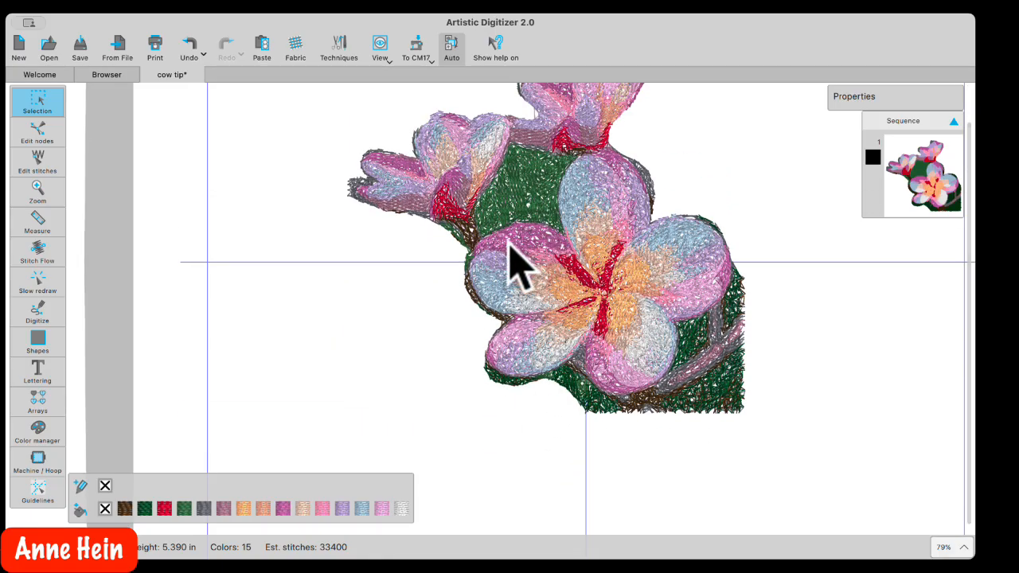
scroll(564, 279, down, 2)
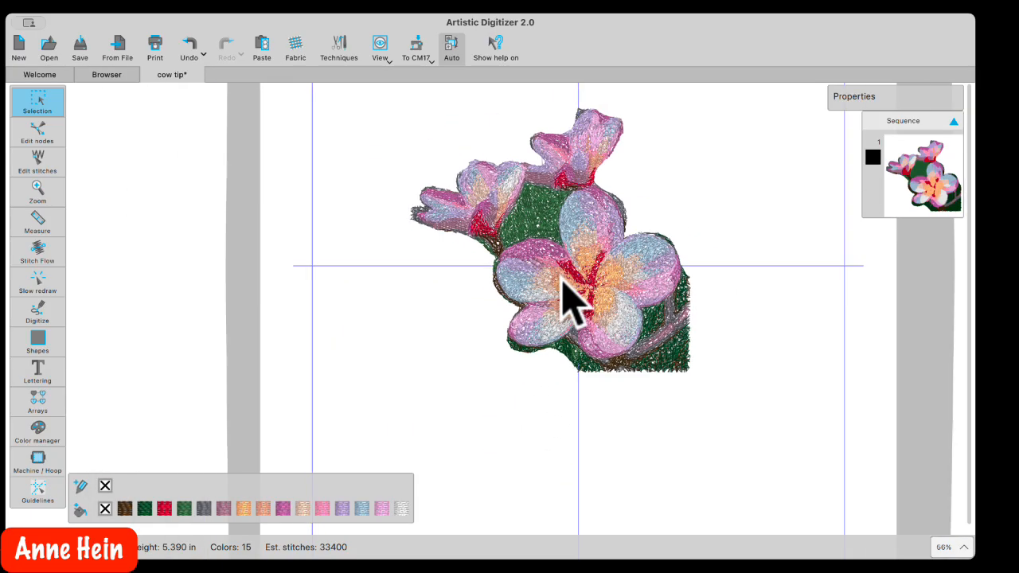
scroll(563, 279, down, 1)
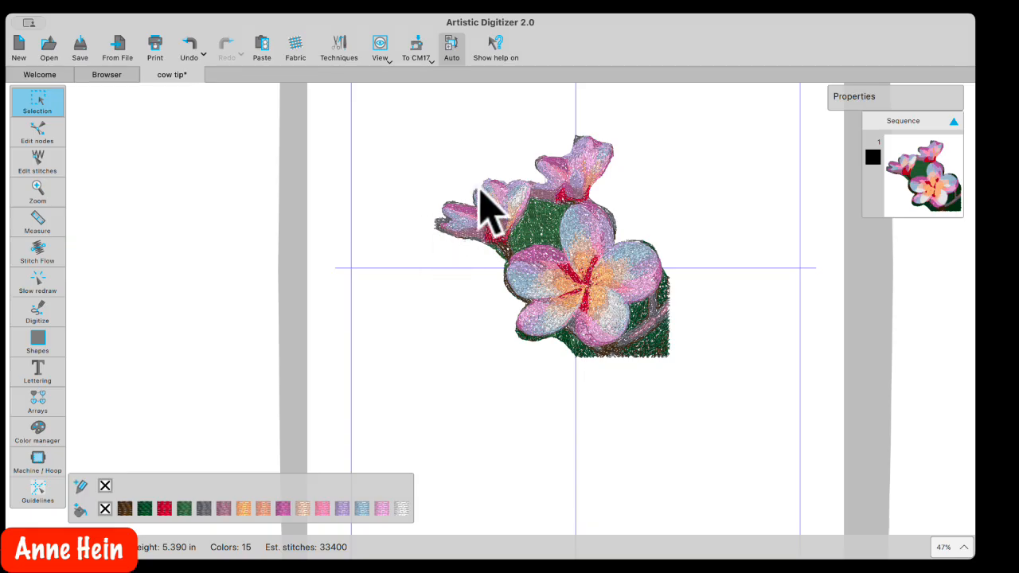
- Move the cut-out flower design to the right side of the hoop area and deselect it
drag(392, 104, 719, 383)
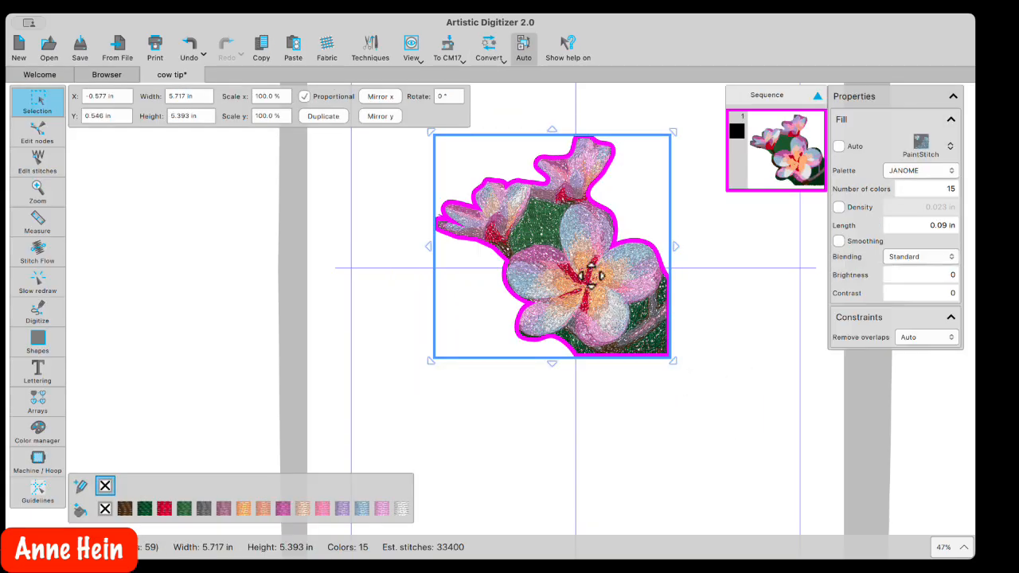
drag(532, 263, 639, 282)
click(489, 313)
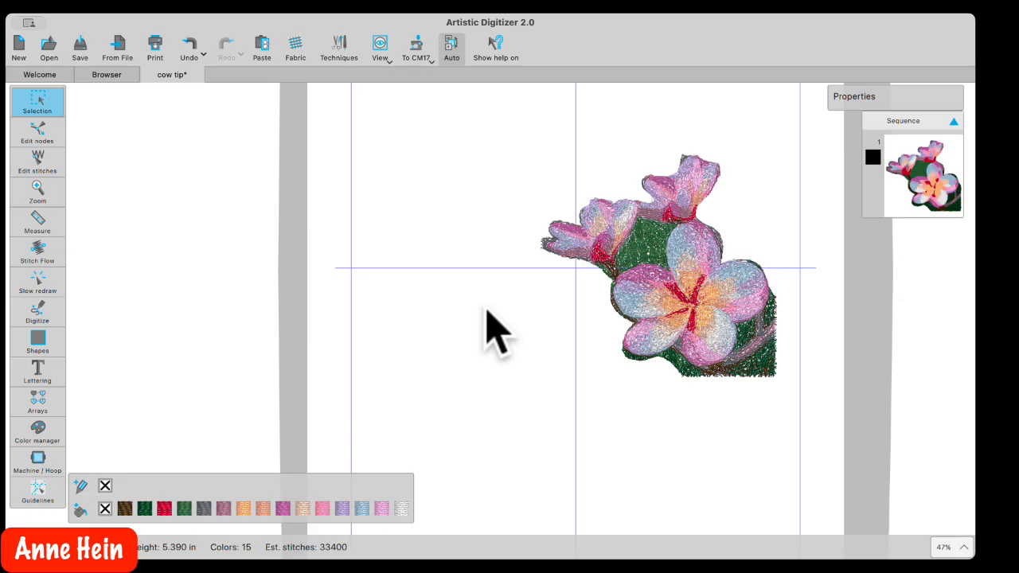
- Draw a rectangle about 9.8 in wide and 6.9 in high over the flower design
click(40, 351)
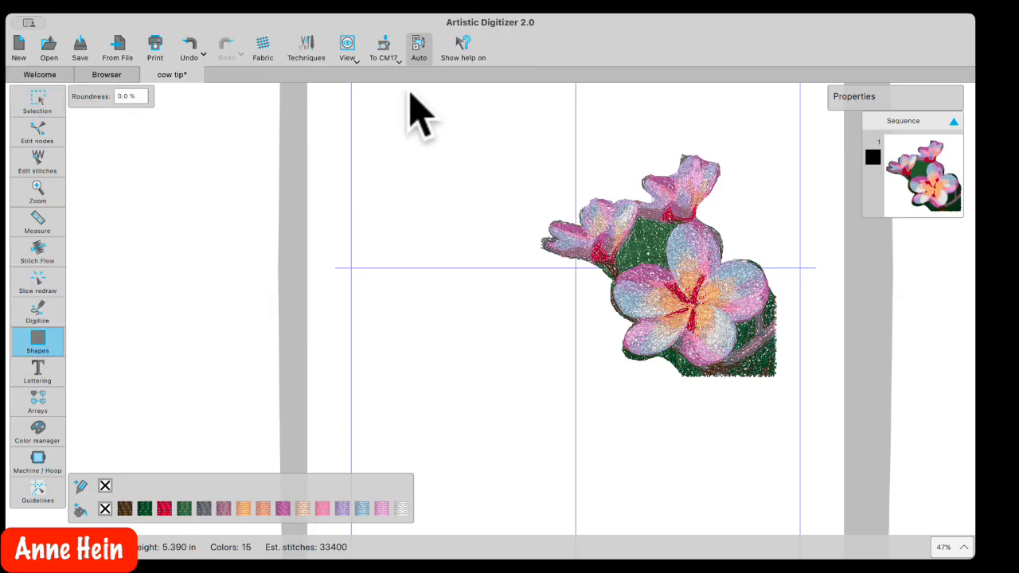
drag(381, 97, 779, 377)
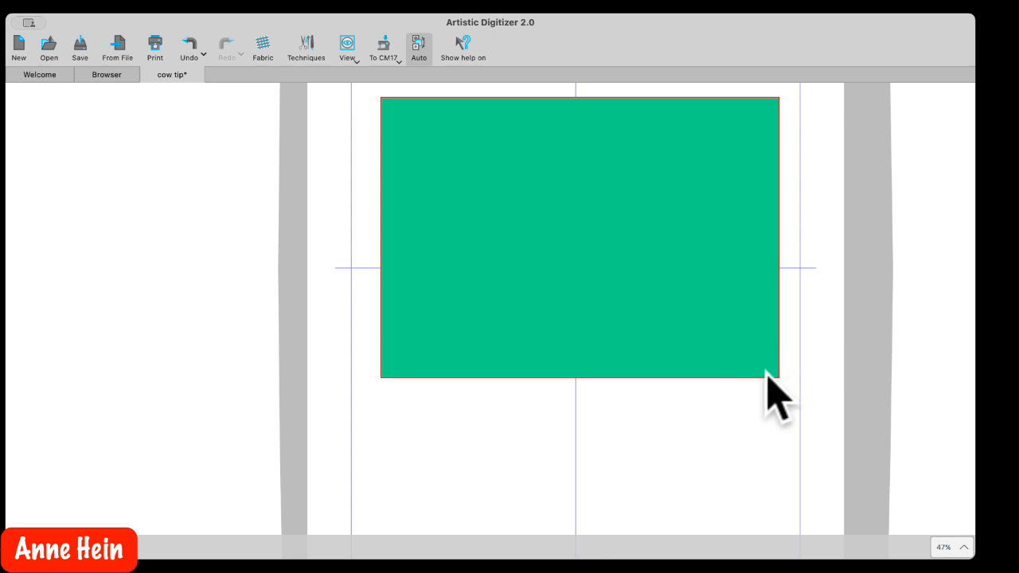
click(55, 105)
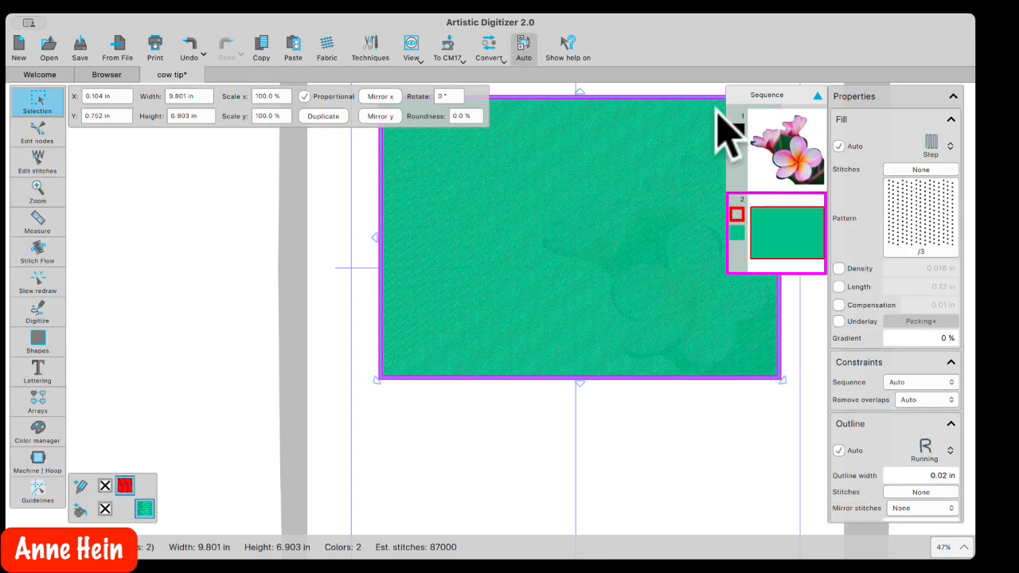
- Set the rectangle's fill to Artwork and move it ahead of the flower in the stitch sequence so it lies behind
click(939, 143)
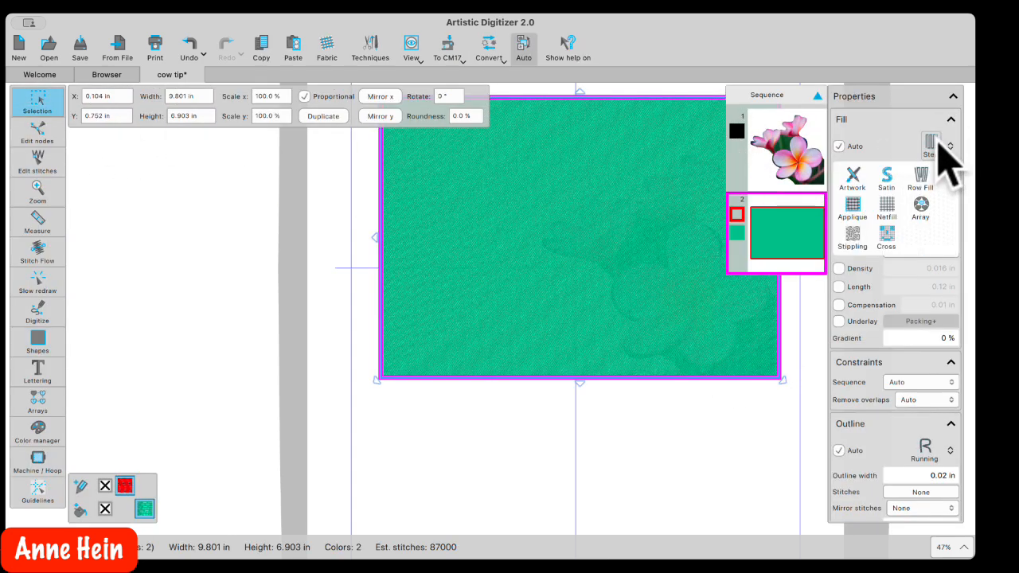
click(854, 177)
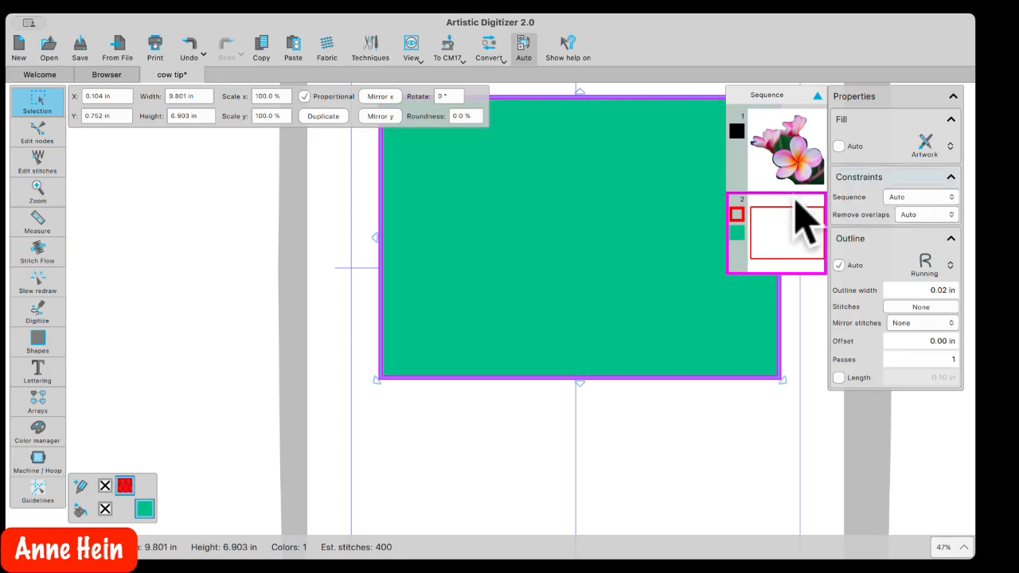
mouse_move(776, 239)
mouse_down()
mouse_move(773, 171)
mouse_move(783, 176)
mouse_up()
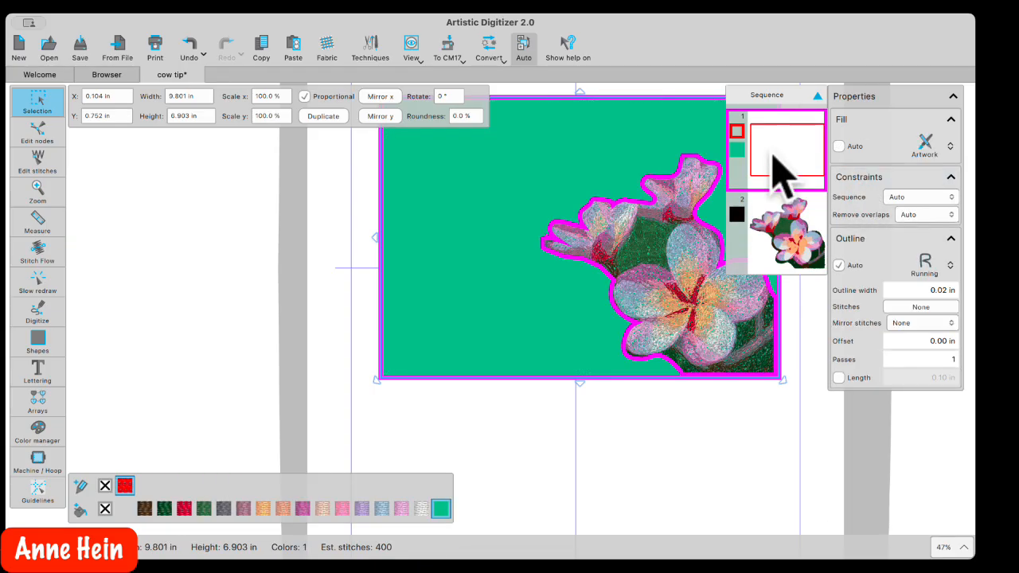
click(468, 450)
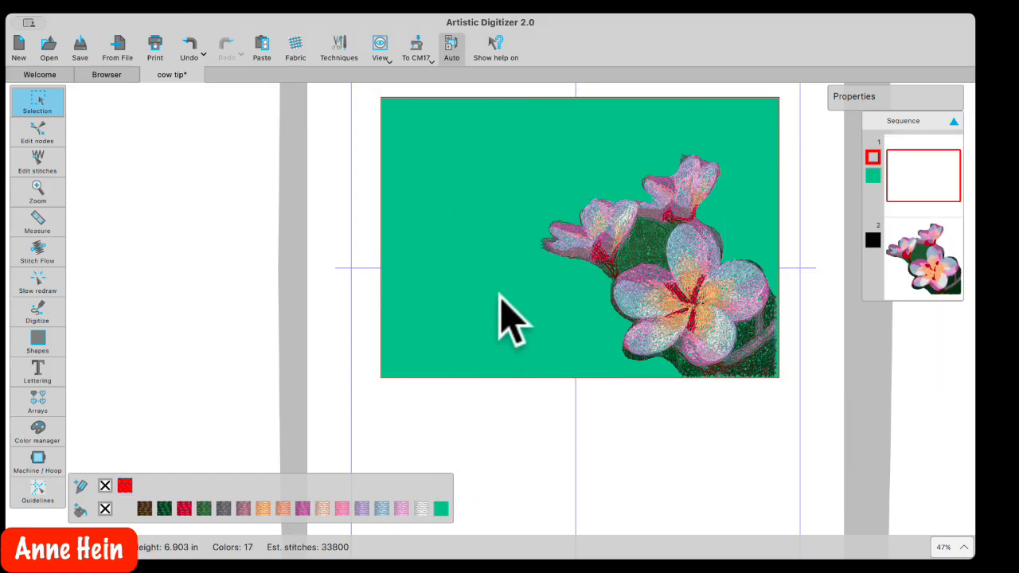
- Change the background rectangle's fill color from the color wheel to purple #9d7ebf
click(500, 301)
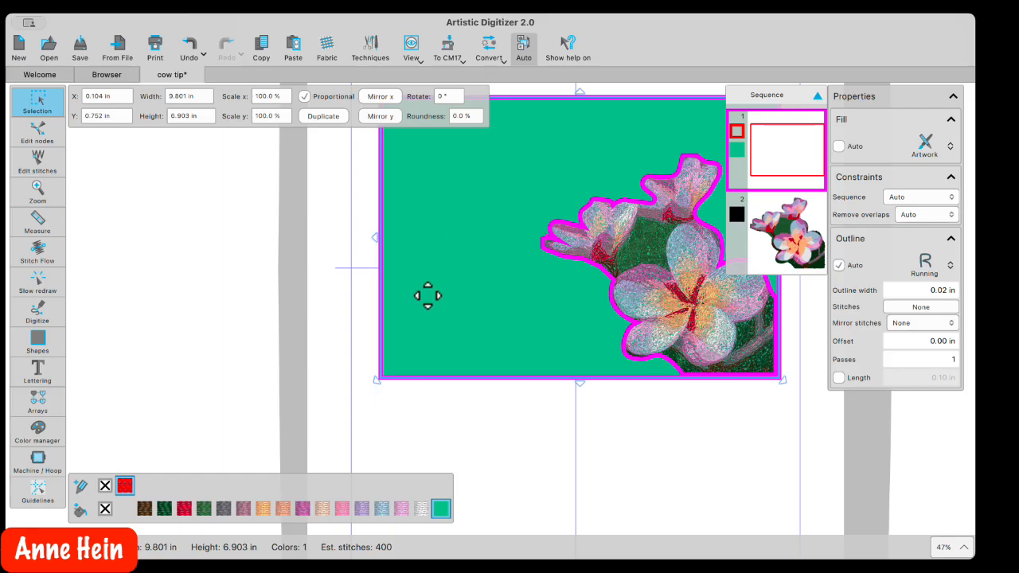
click(440, 509)
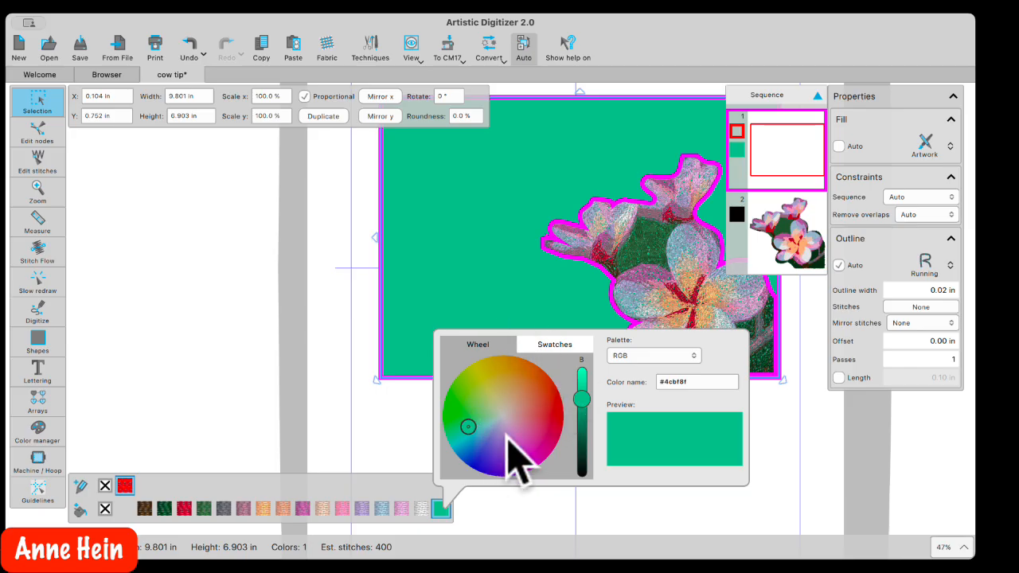
click(701, 358)
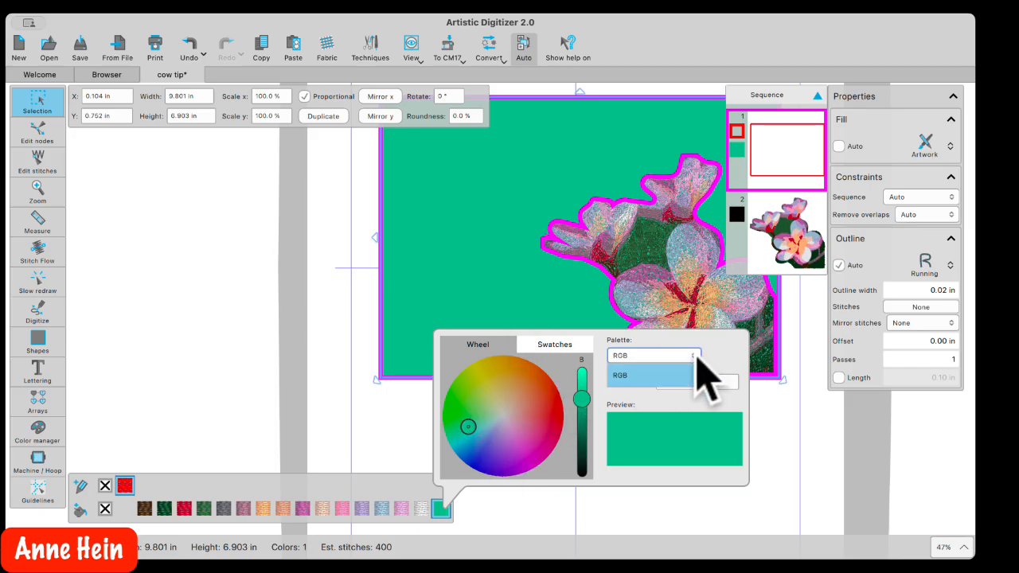
click(696, 361)
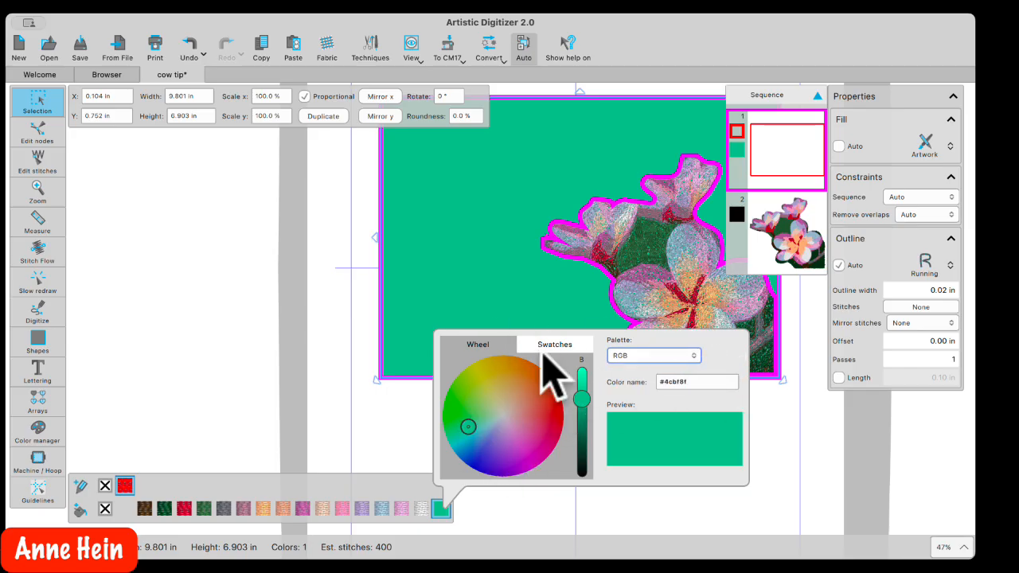
click(572, 348)
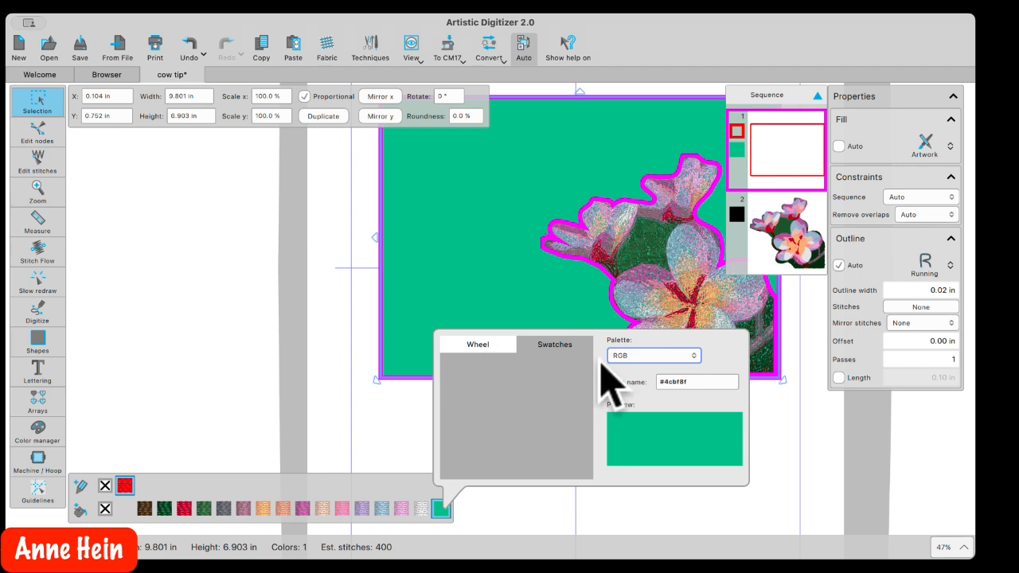
click(496, 348)
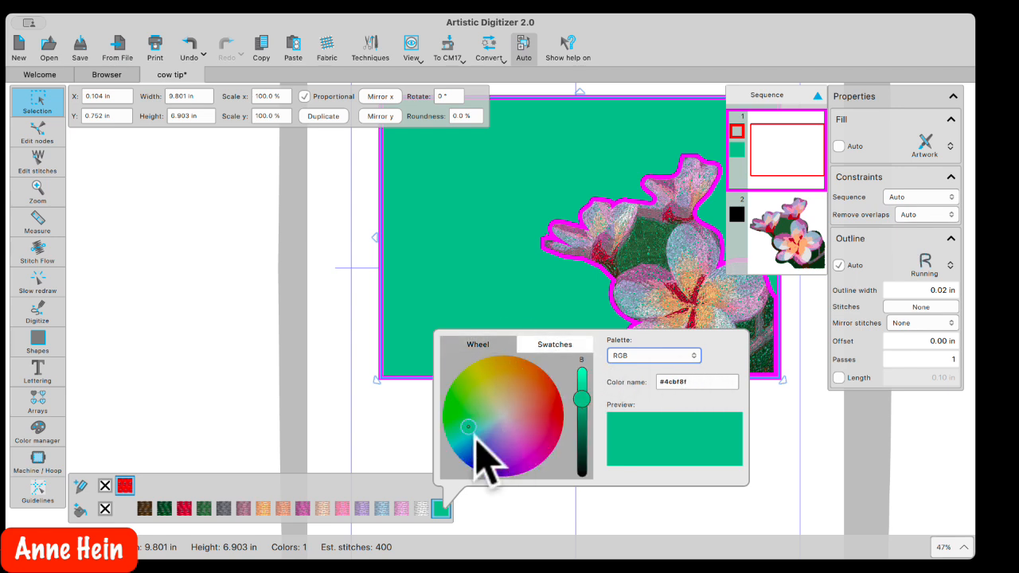
drag(470, 426, 503, 437)
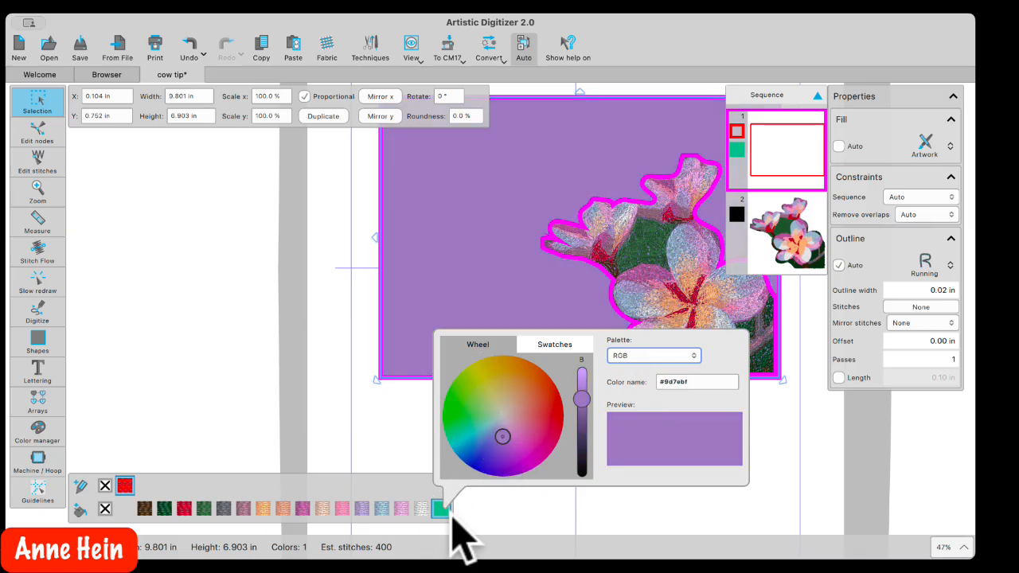
click(489, 516)
click(490, 514)
click(462, 274)
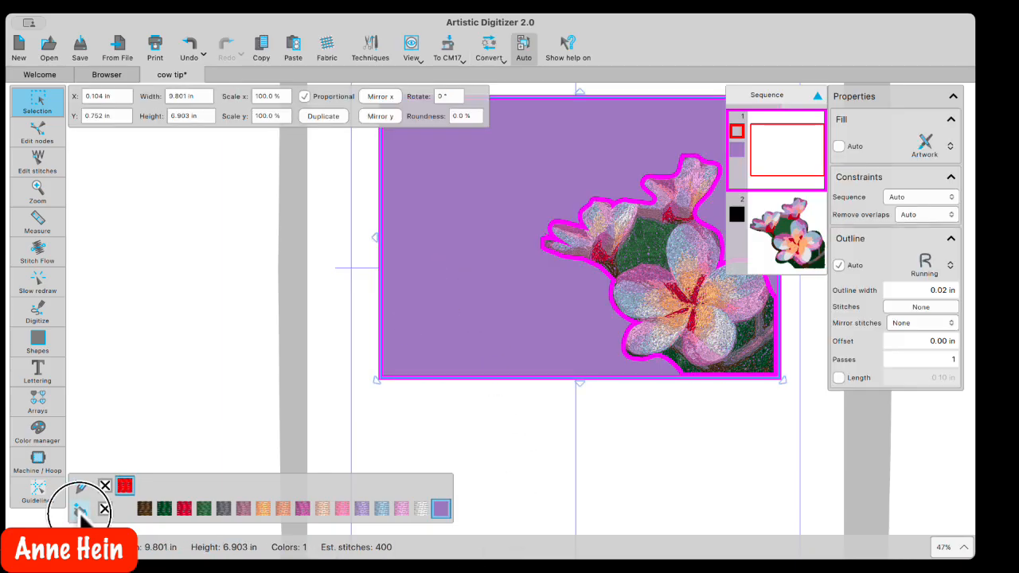
- Check the swatches and palette choices offered for the rectangle's fill color
click(79, 510)
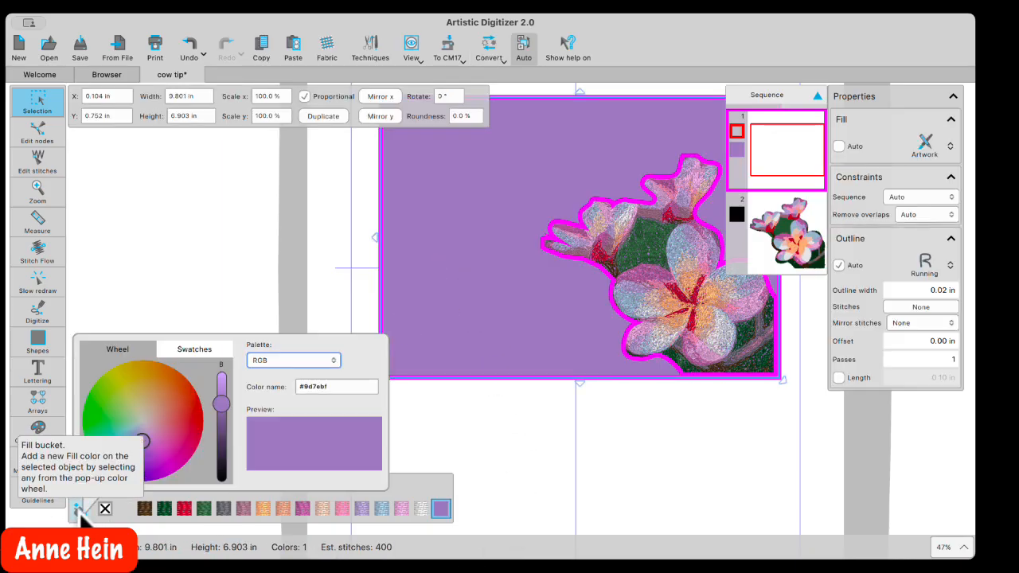
click(192, 350)
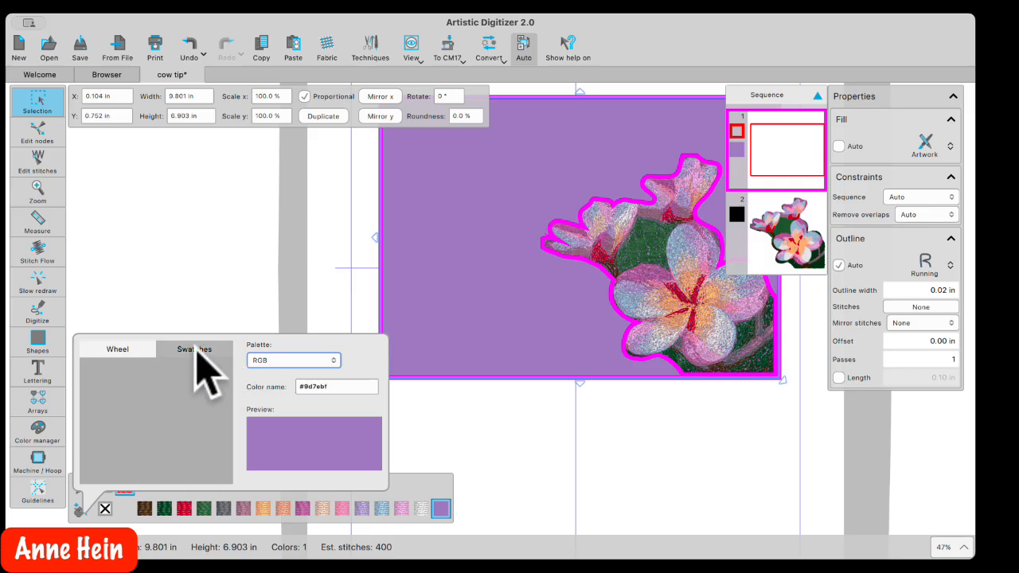
click(328, 360)
click(309, 380)
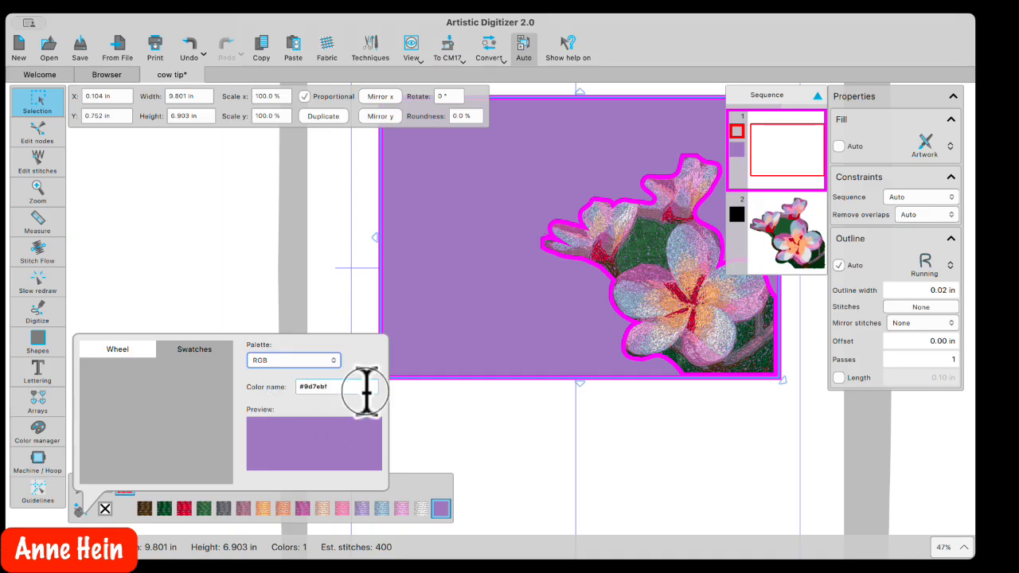
click(435, 440)
click(449, 289)
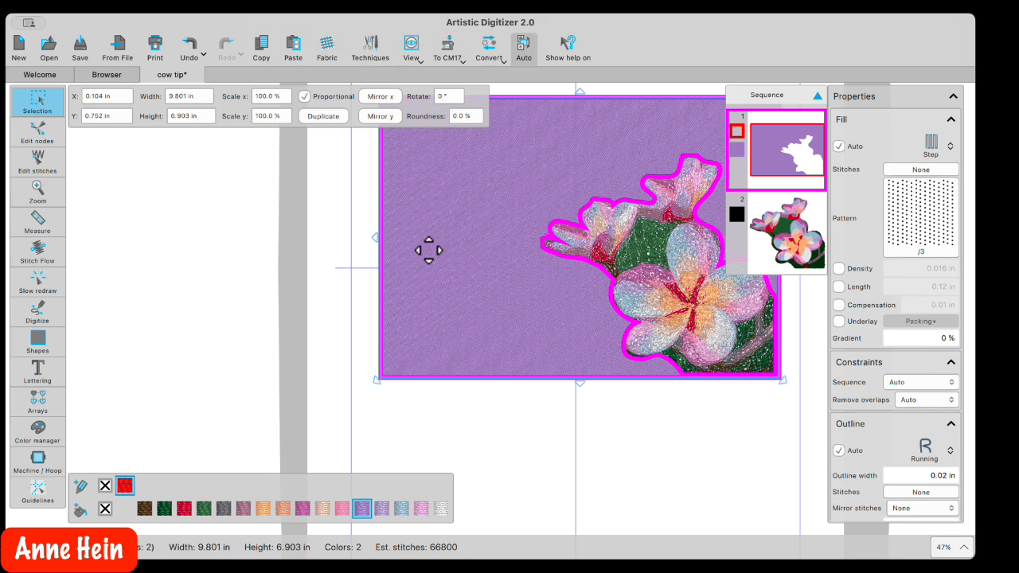
- Set the purple rectangle's fill to Artwork again, remove its red outline color, and deselect it
click(941, 148)
click(858, 183)
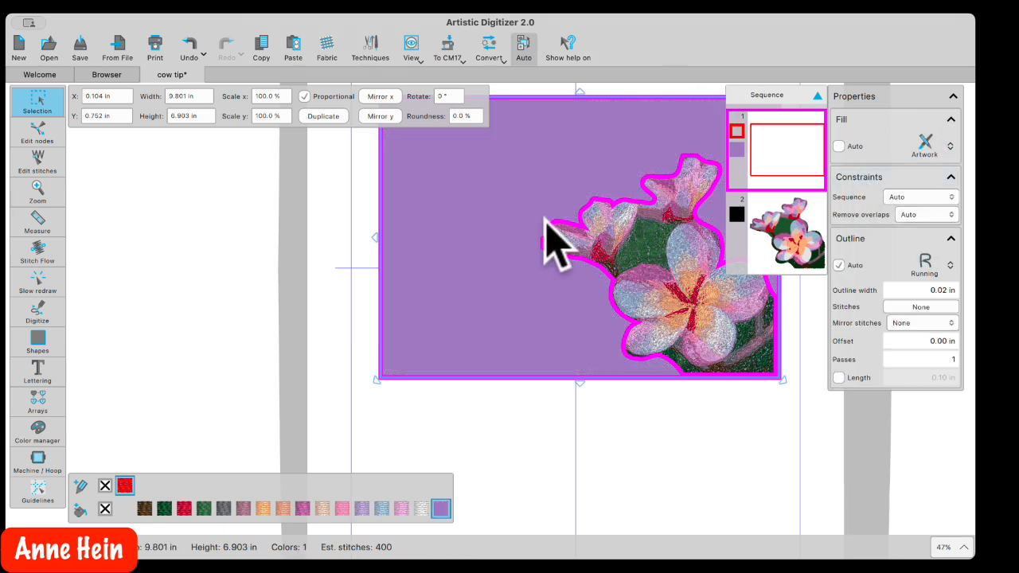
click(548, 450)
click(482, 332)
click(105, 486)
click(482, 262)
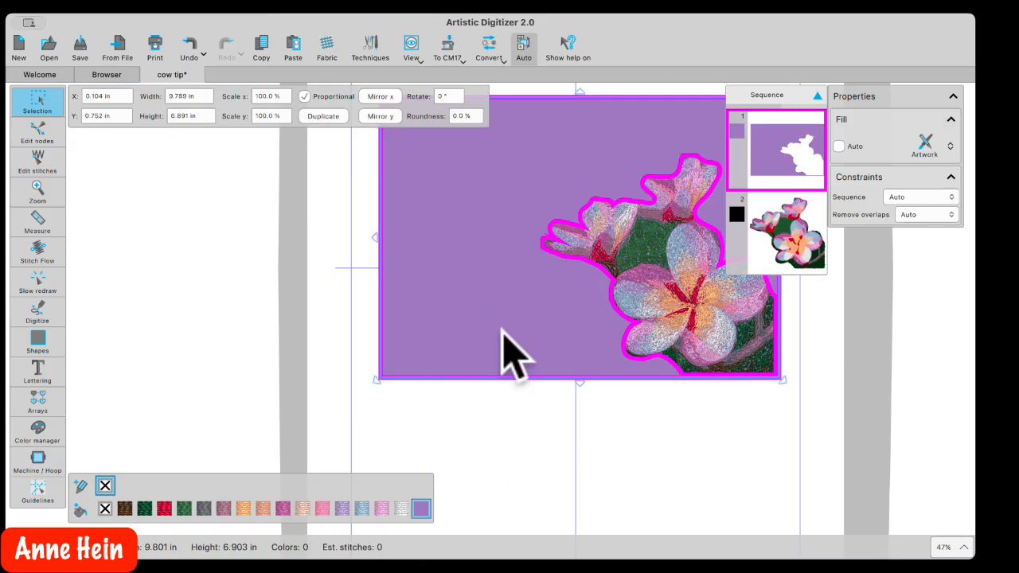
click(586, 451)
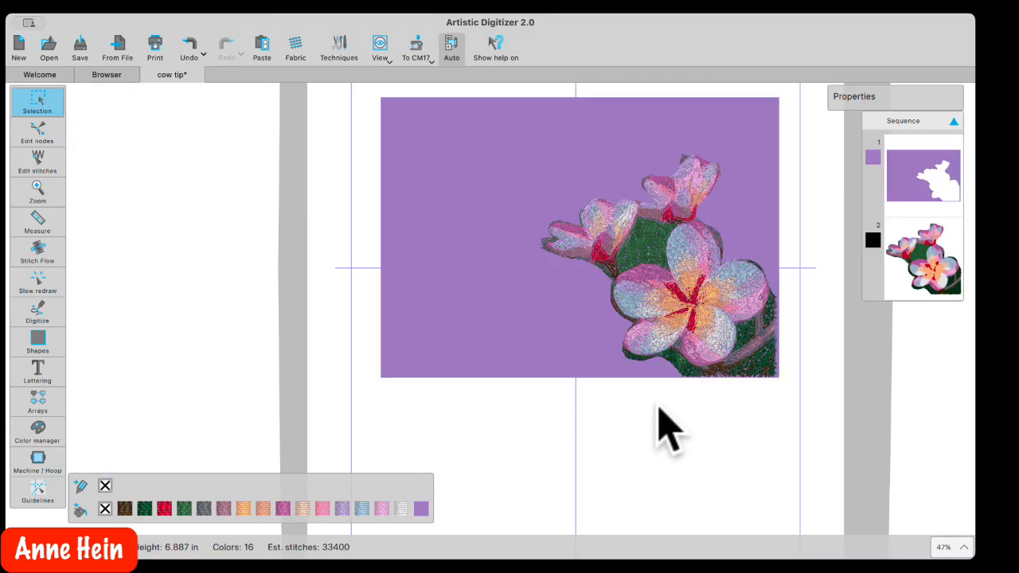
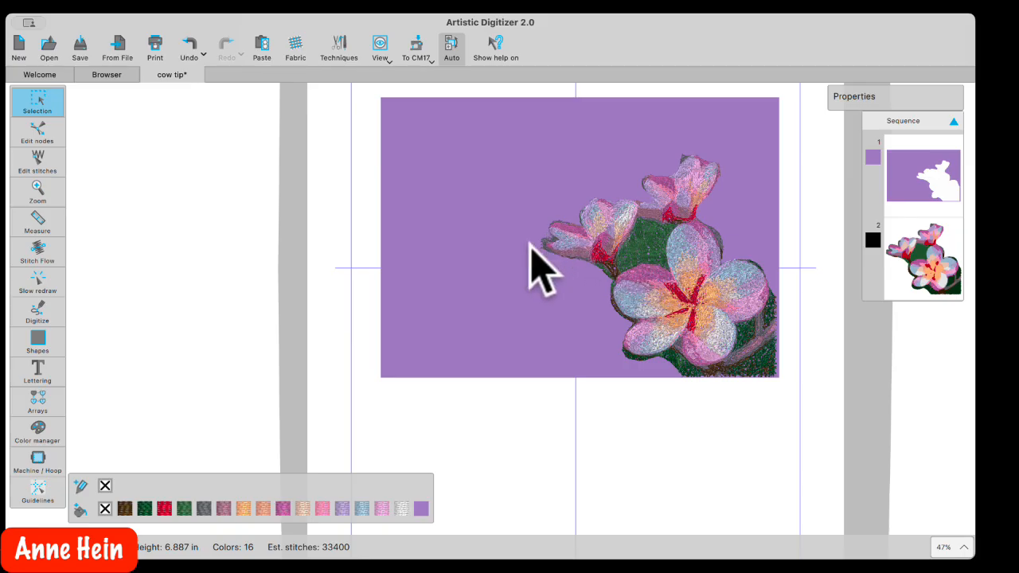
- Examine the cut edge of the leftmost flower bud against the purple background up close
scroll(496, 245, up, 8)
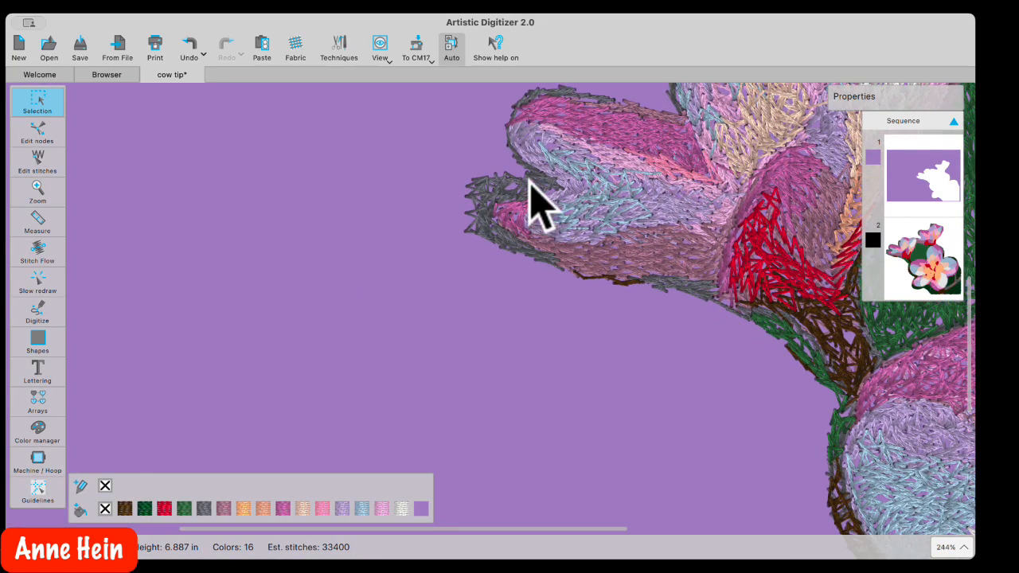
click(518, 207)
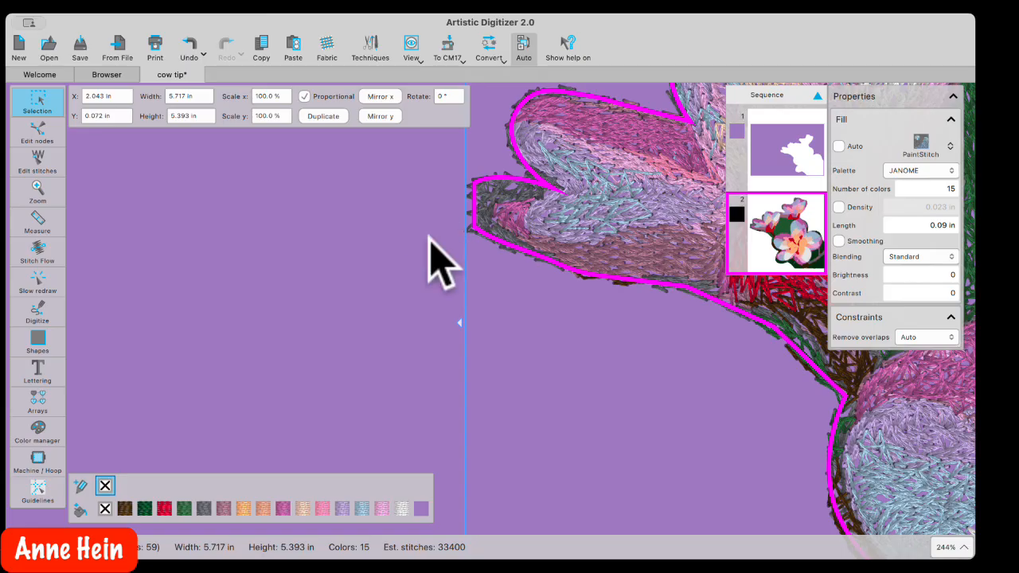
click(212, 259)
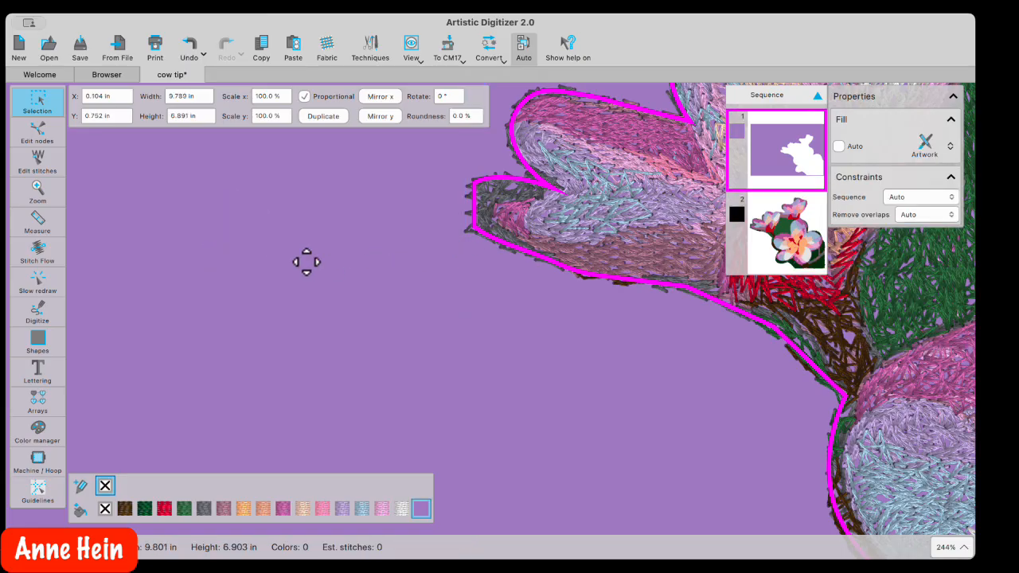
click(37, 129)
mouse_move(40, 103)
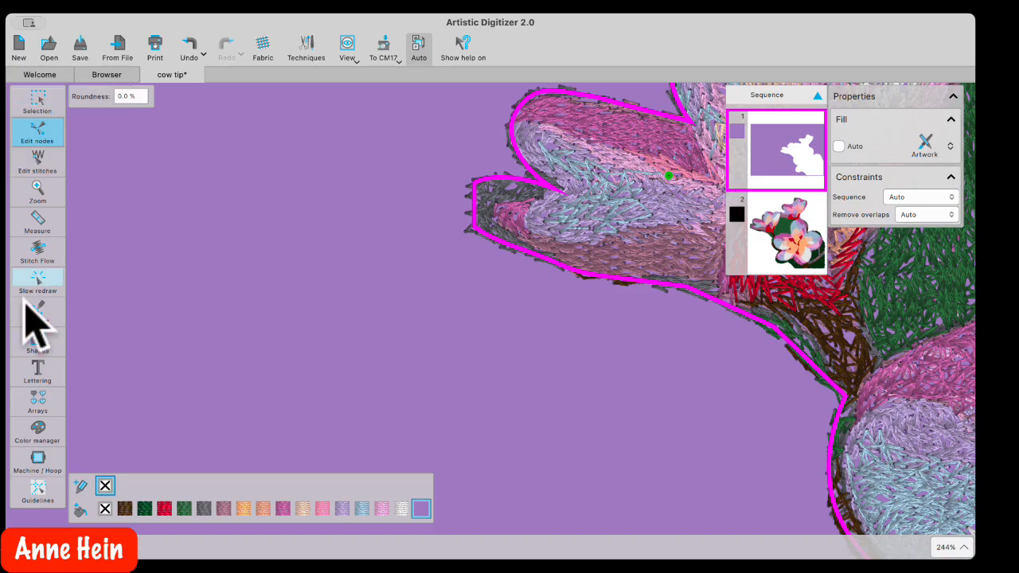
mouse_move(32, 314)
click(97, 308)
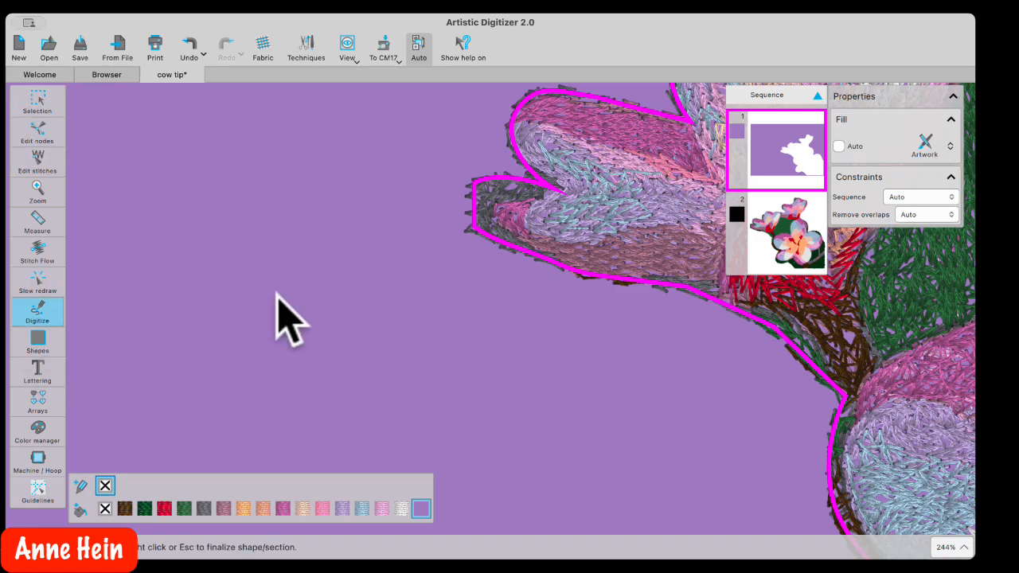
click(345, 293)
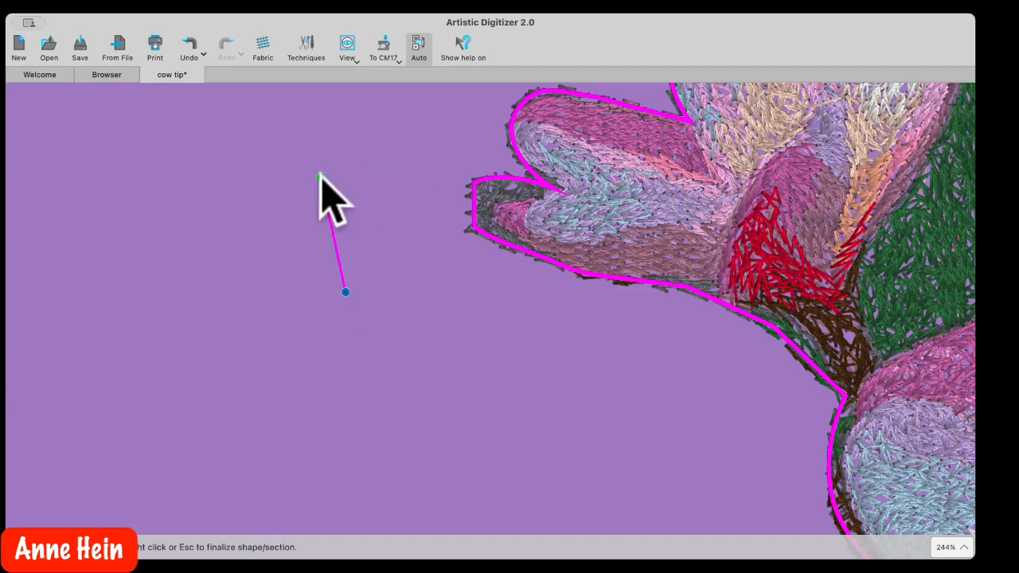
key(Escape)
- Delete the purple background rectangle and clear the selection on the flower design
click(38, 100)
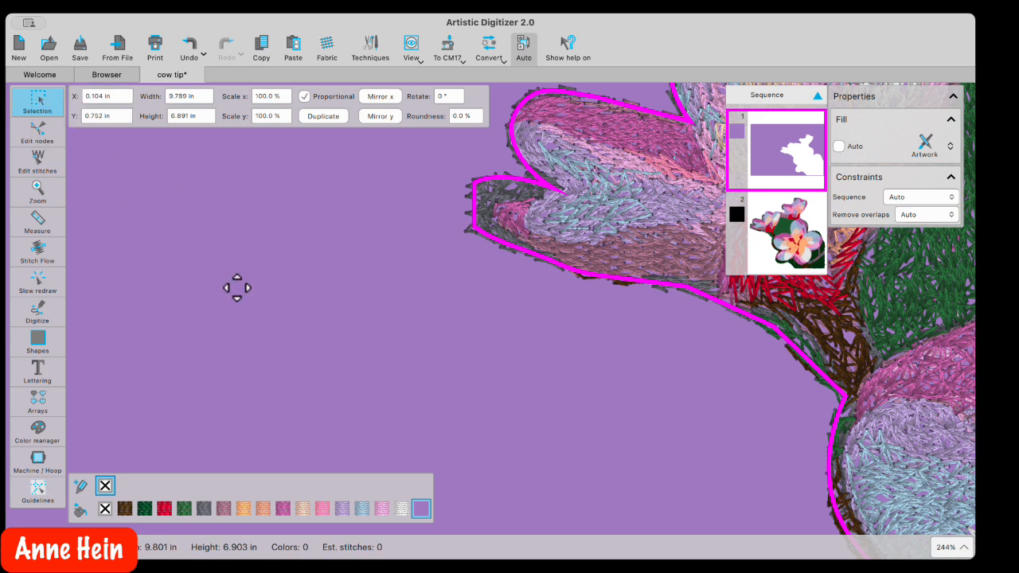
key(Delete)
click(546, 345)
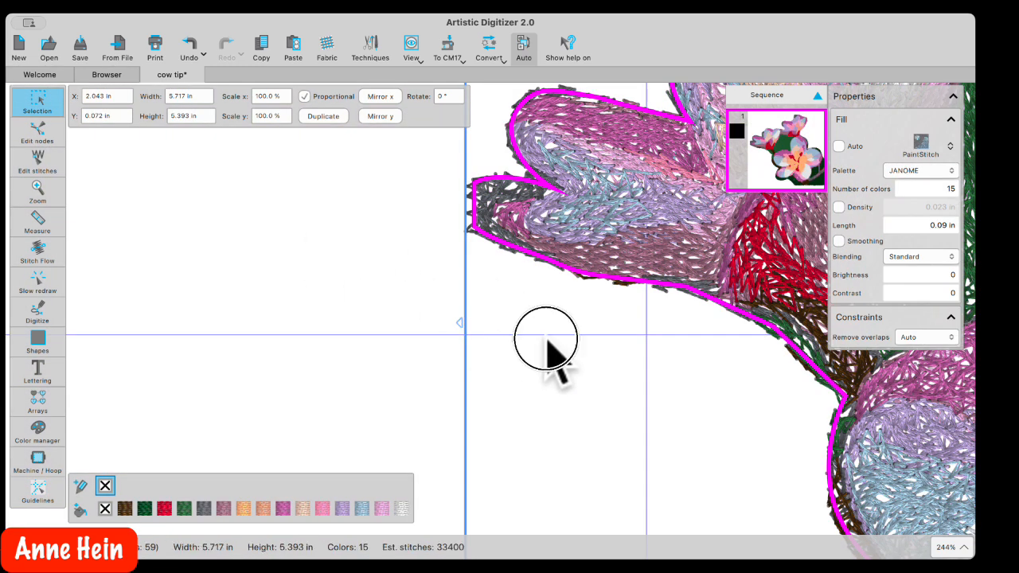
- Digitize an open outline shape tracing just inside the leftmost flower bud's dark tip and lower edge, down to the stem at the large flower
mouse_move(60, 386)
mouse_move(57, 318)
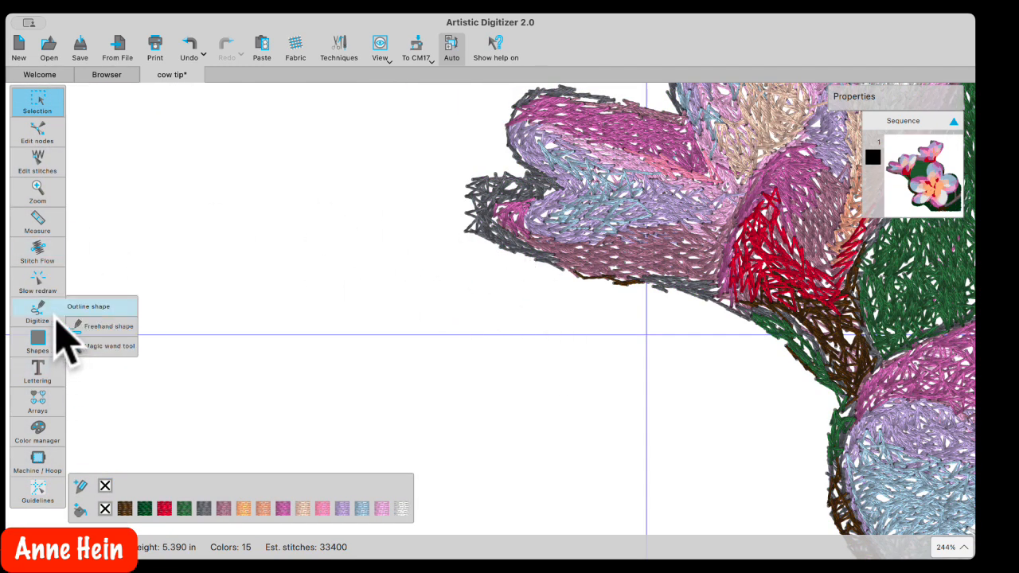
click(94, 305)
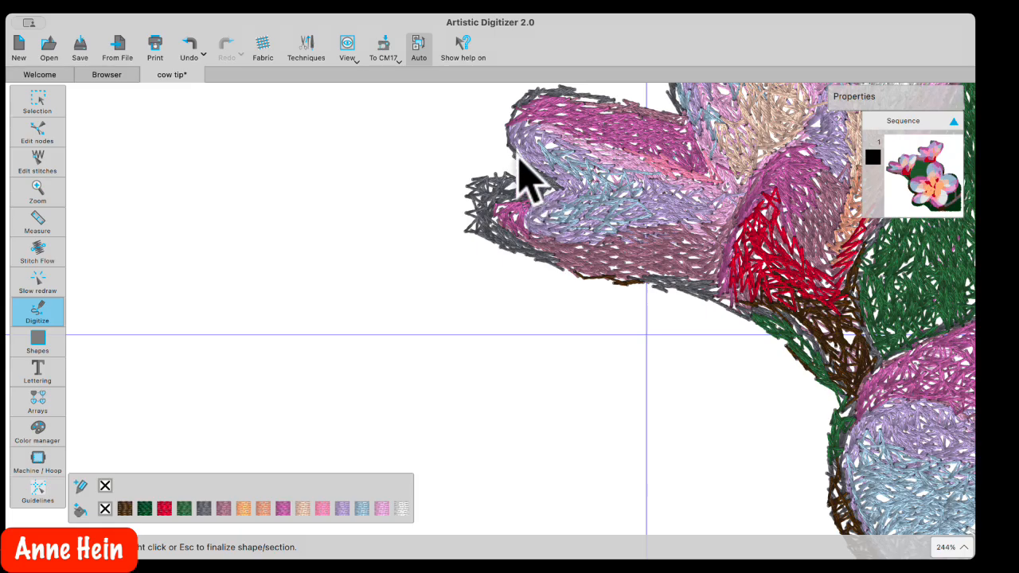
click(501, 140)
click(525, 164)
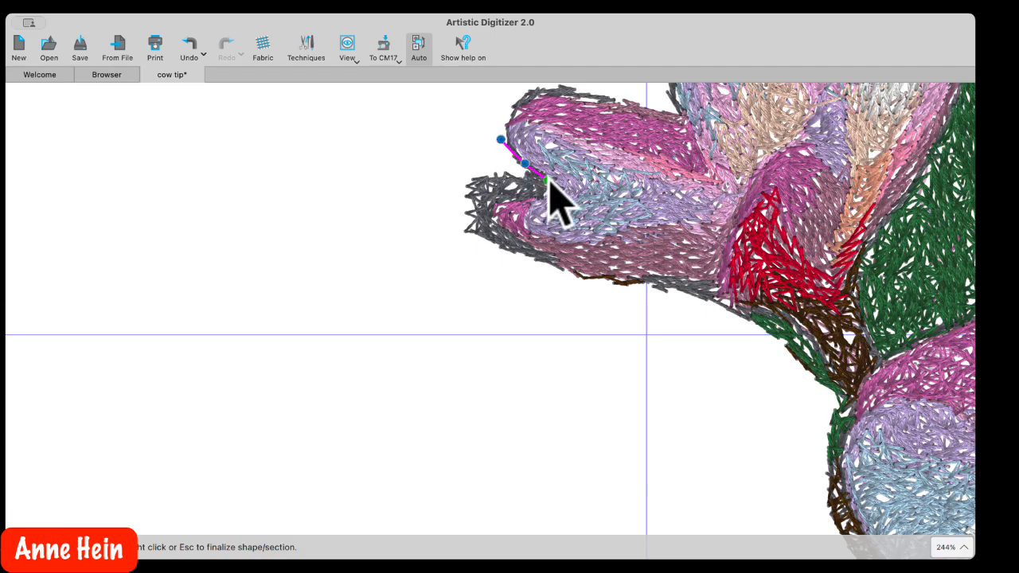
click(567, 186)
click(531, 201)
click(490, 207)
click(505, 227)
click(554, 255)
click(582, 274)
click(642, 280)
click(683, 281)
click(716, 291)
click(755, 307)
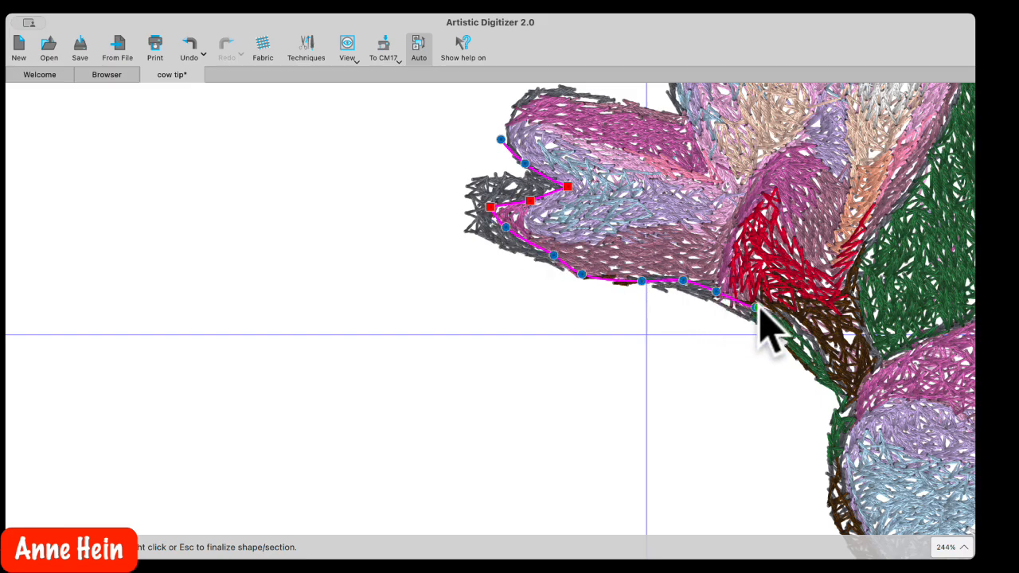
click(788, 315)
click(810, 337)
click(836, 376)
click(841, 400)
right_click(803, 416)
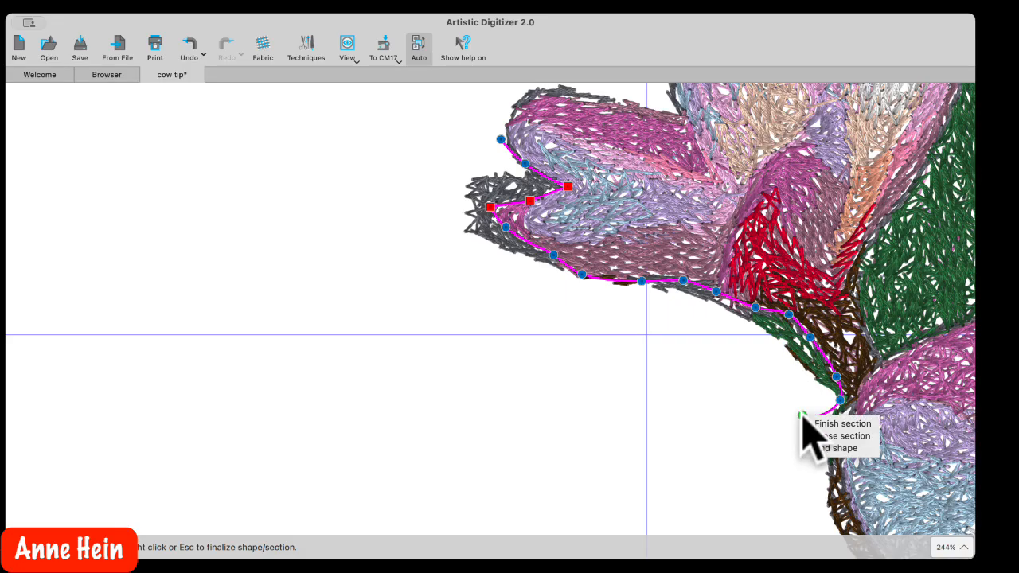
click(821, 451)
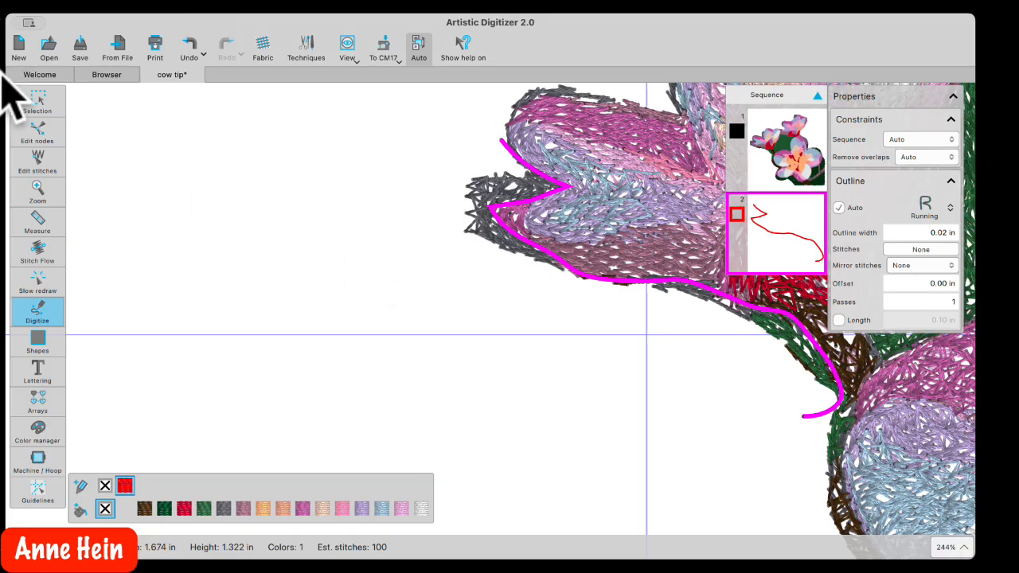
- Select the flower design together with the new outline and cut the design along it with the Knife
click(36, 98)
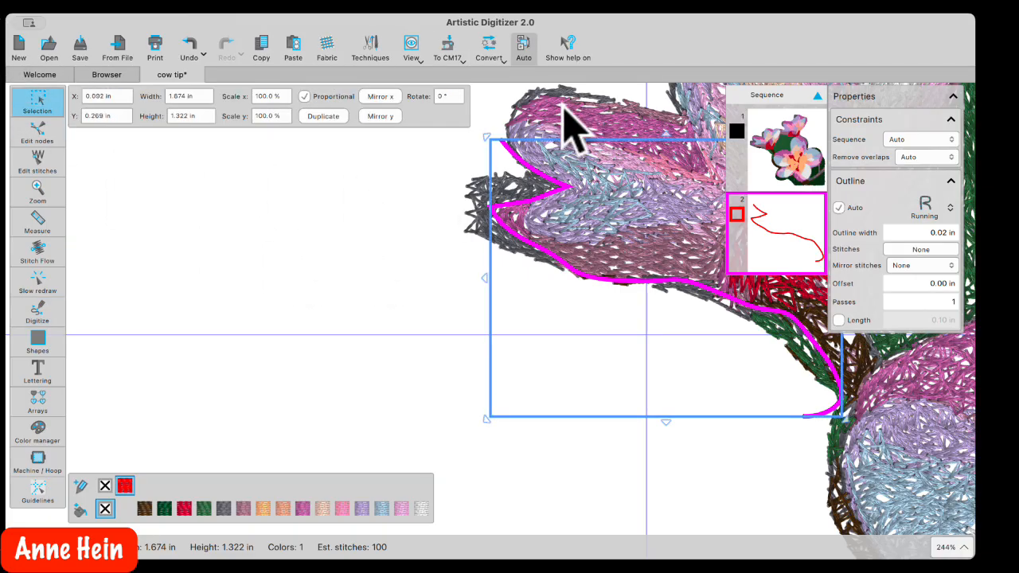
click(542, 140)
right_click(564, 108)
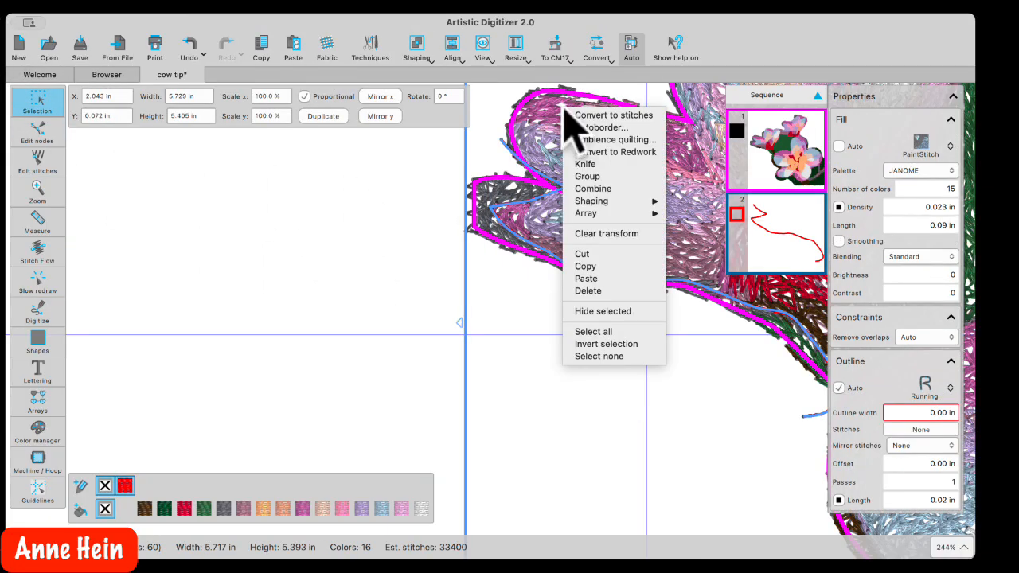
click(577, 164)
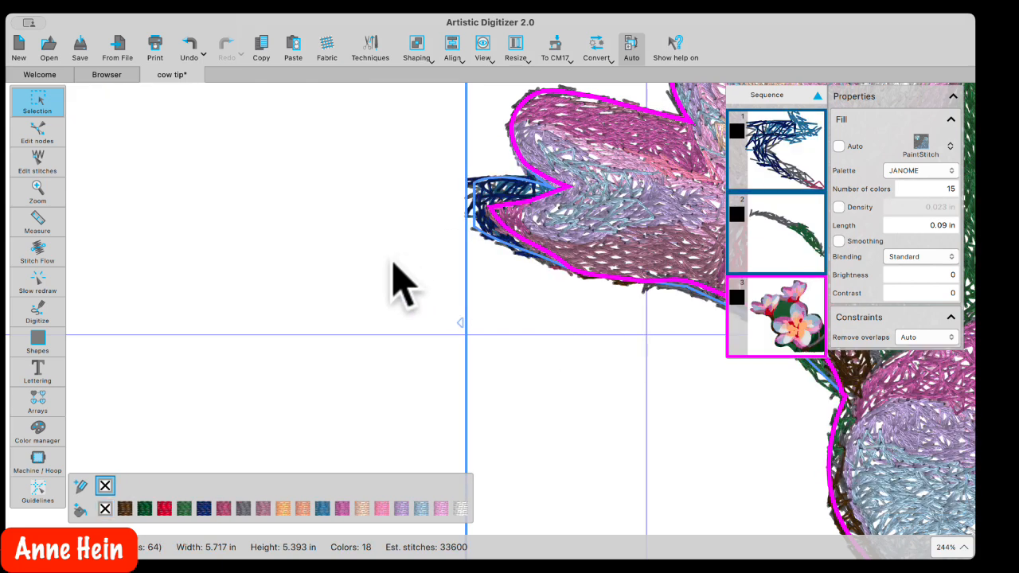
- Delete the two cut-off background slivers, at the leftmost bud's tip and along its lower edge, and clear the selection
click(924, 171)
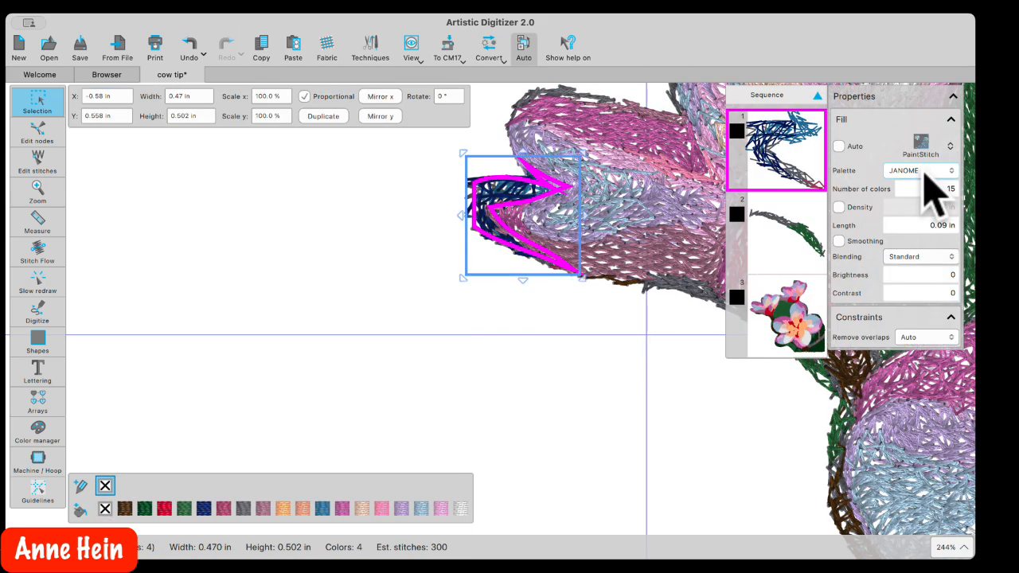
key(Delete)
click(781, 145)
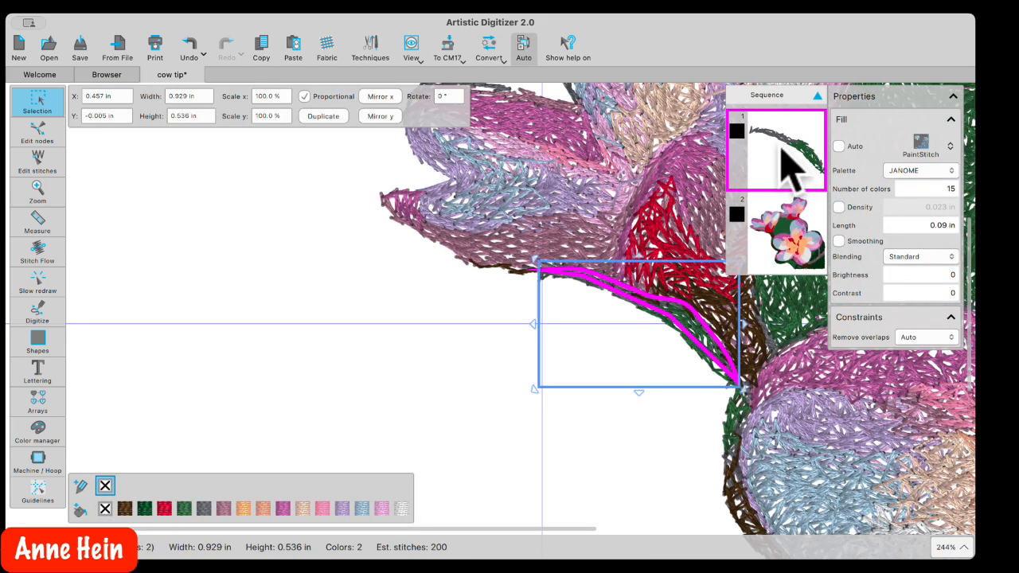
key(Delete)
click(485, 410)
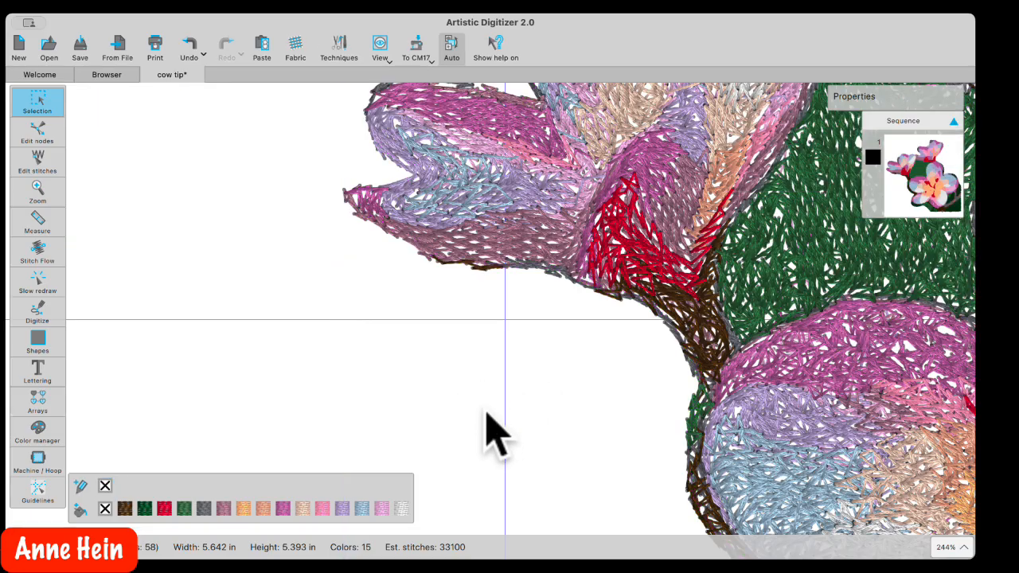
scroll(529, 361, down, 2)
scroll(534, 382, down, 4)
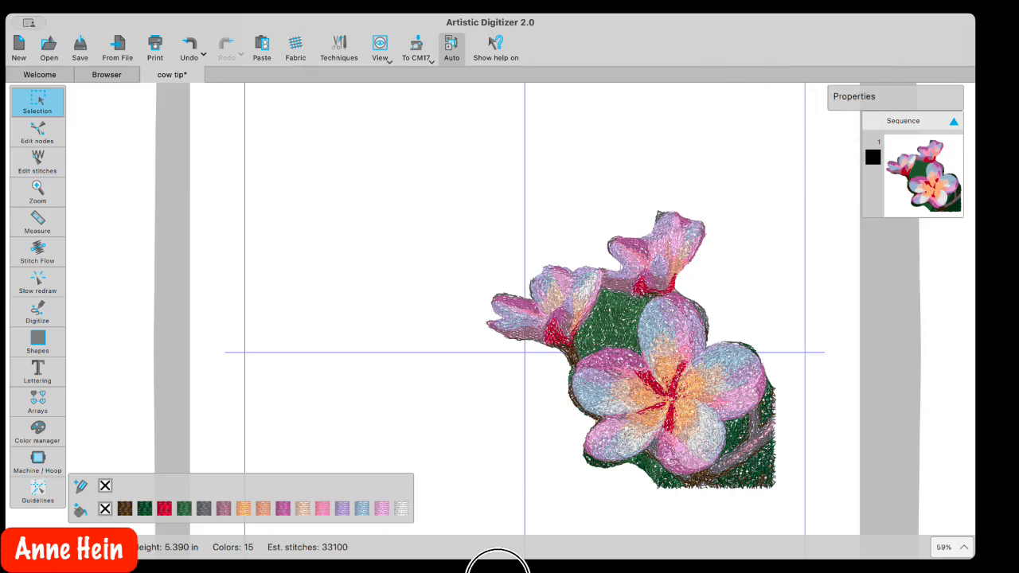
click(498, 572)
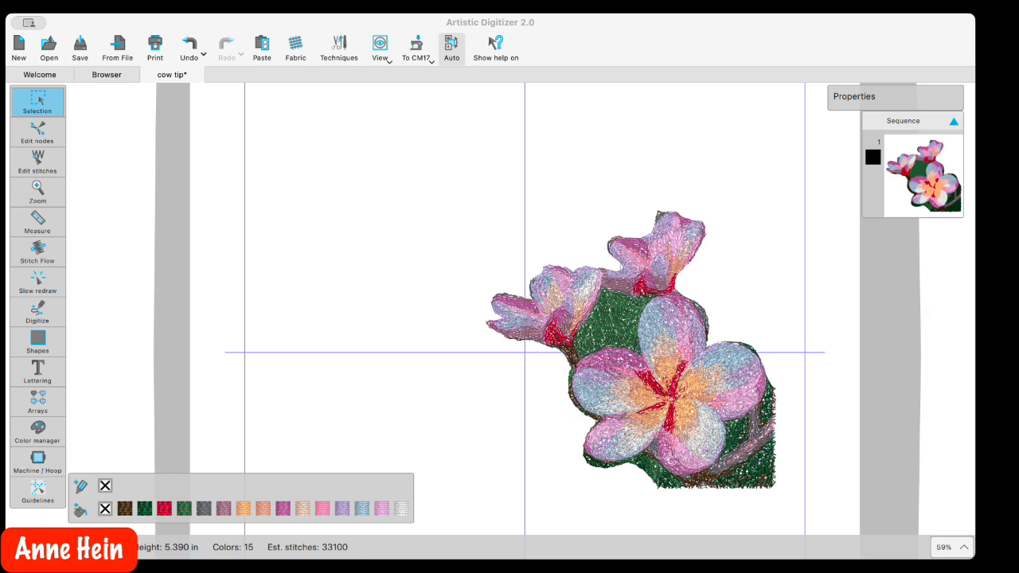